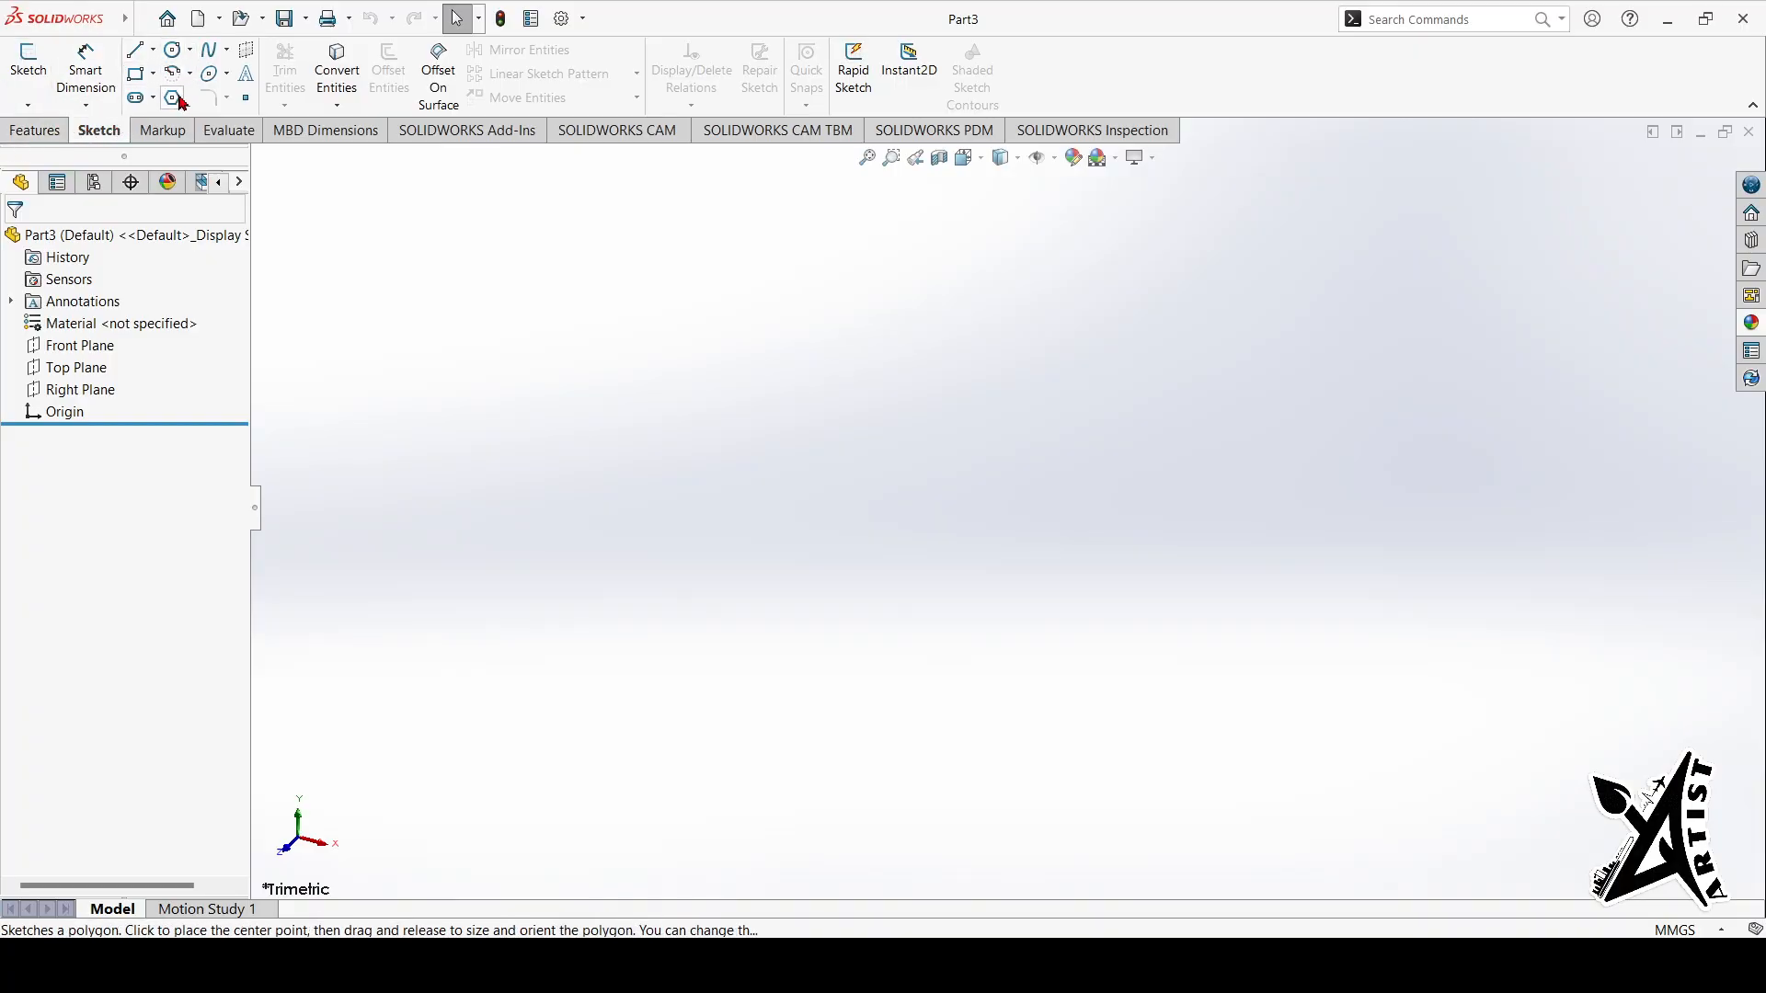
Step: Sketch a six-sided inscribed-circle polygon on the Front Plane, centred on the origin and about 82 mm across flats
{"action": "left_click", "coordinate": [176, 98]}
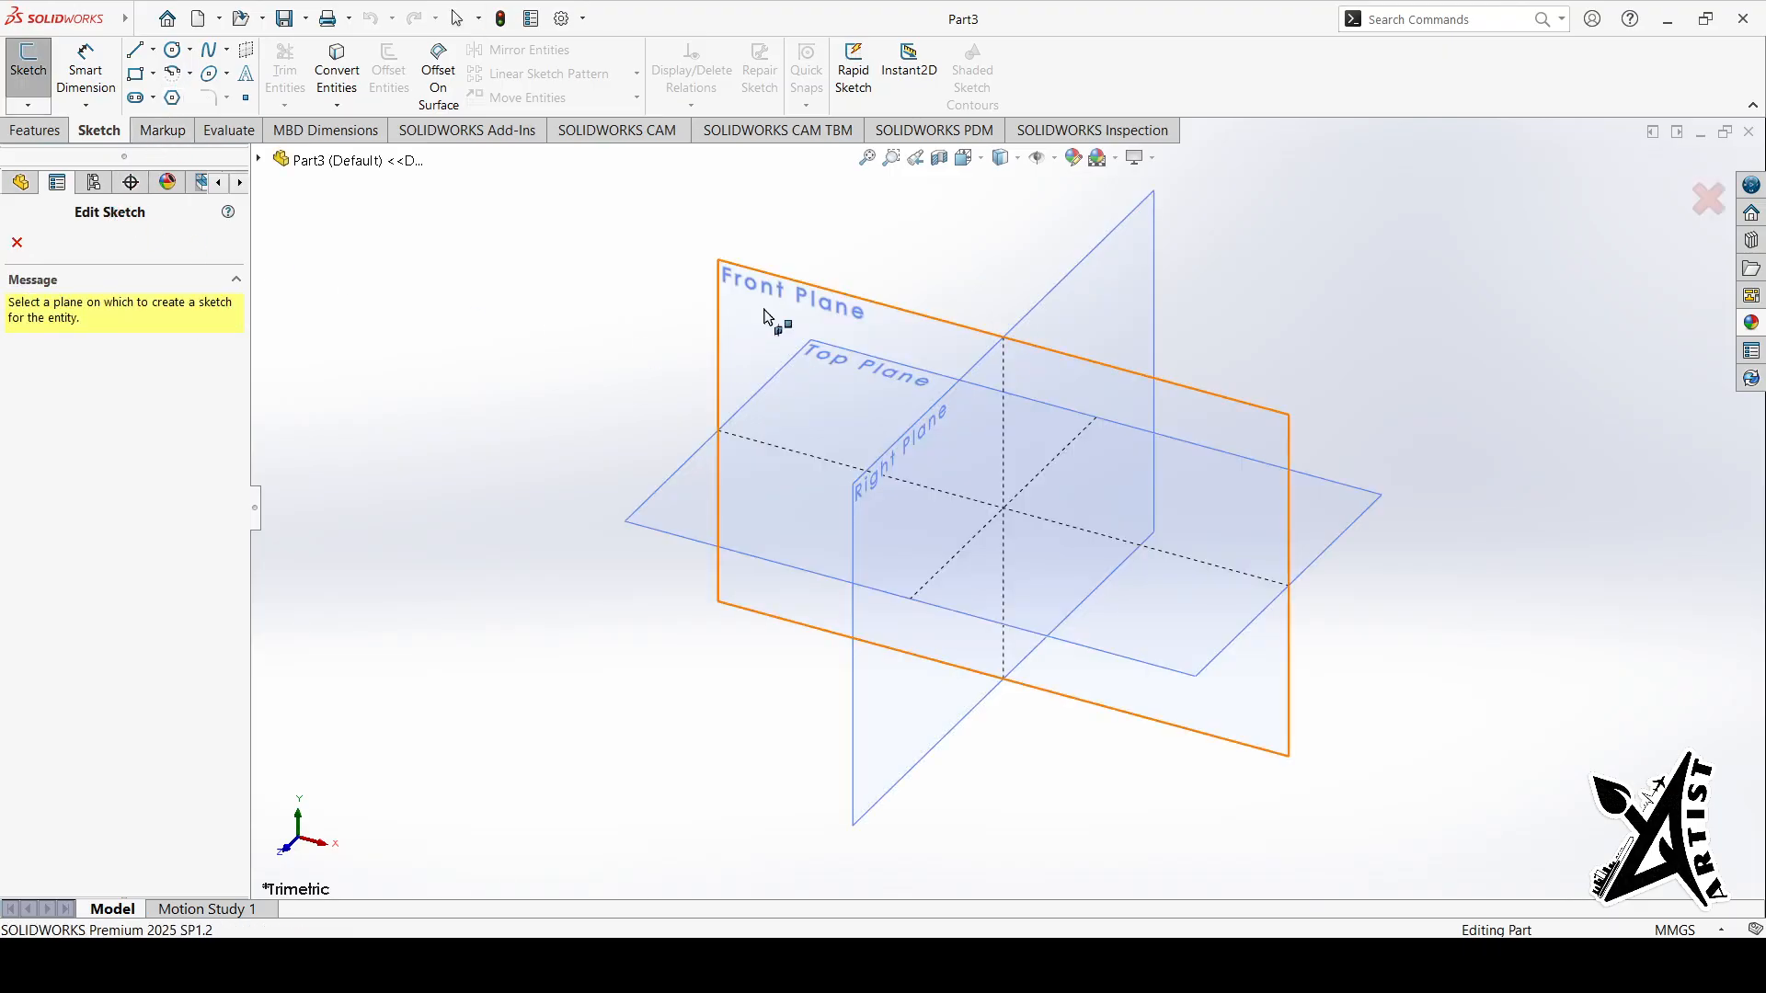
{"action": "left_click", "coordinate": [764, 317]}
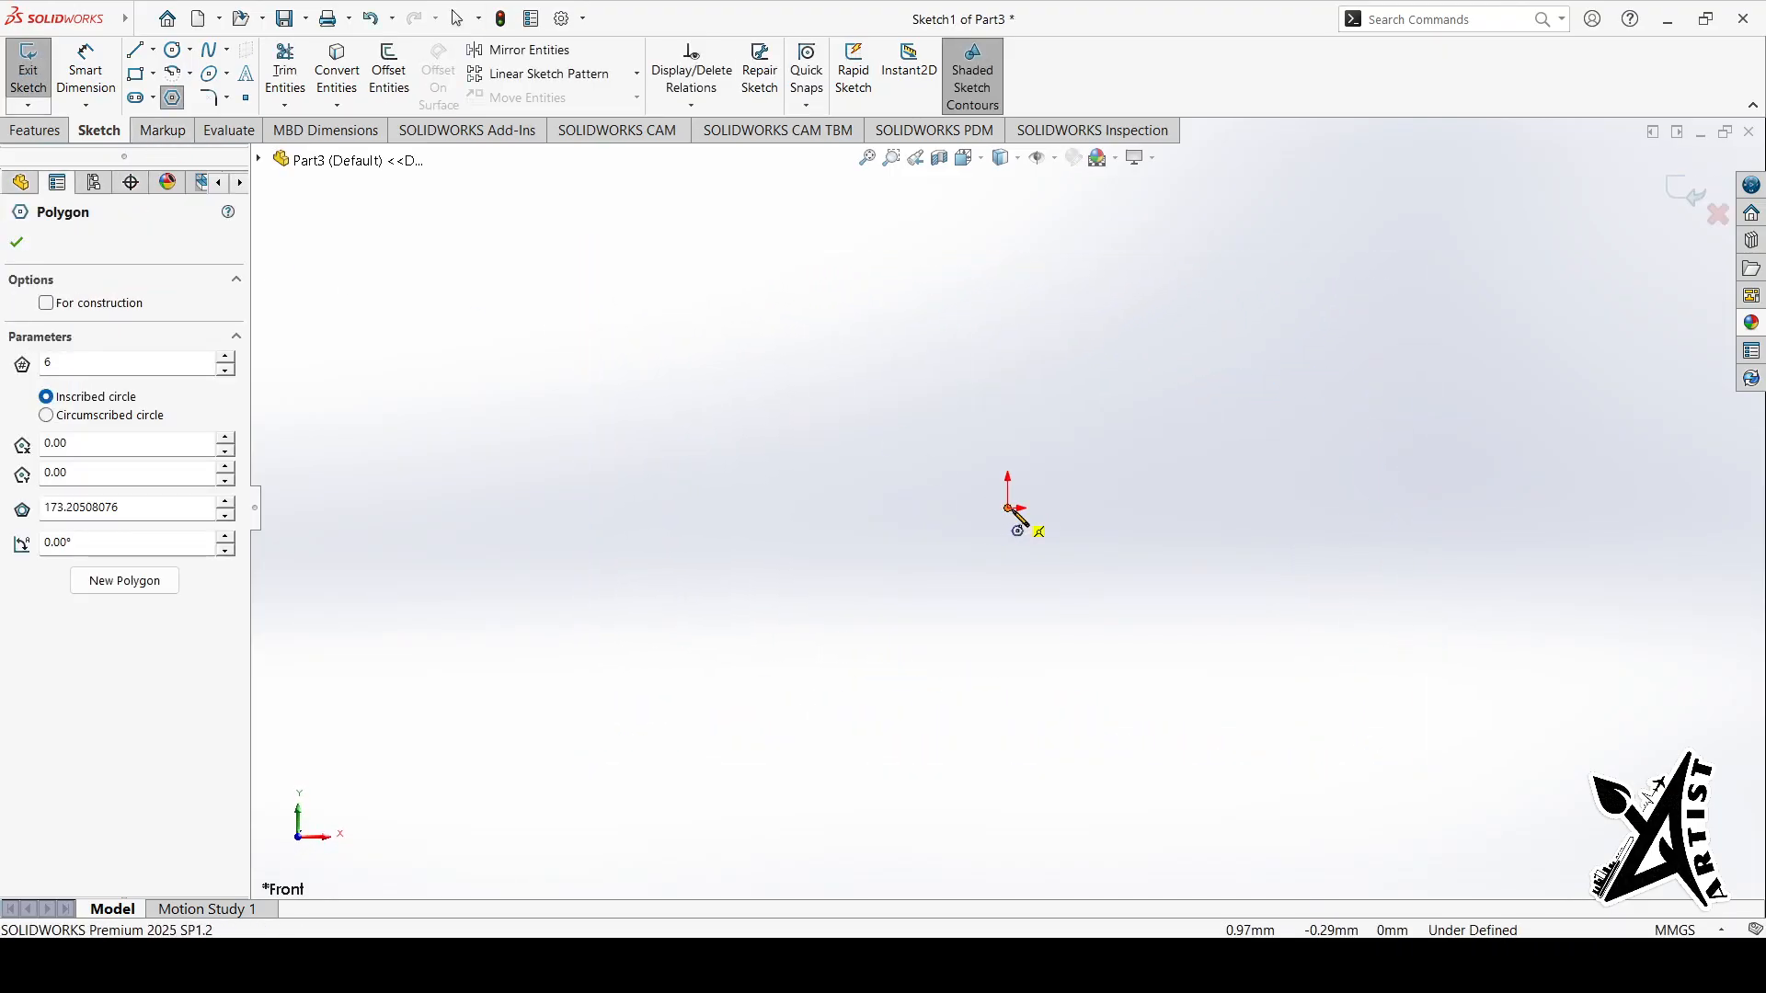
{"action": "left_click", "coordinate": [1008, 509]}
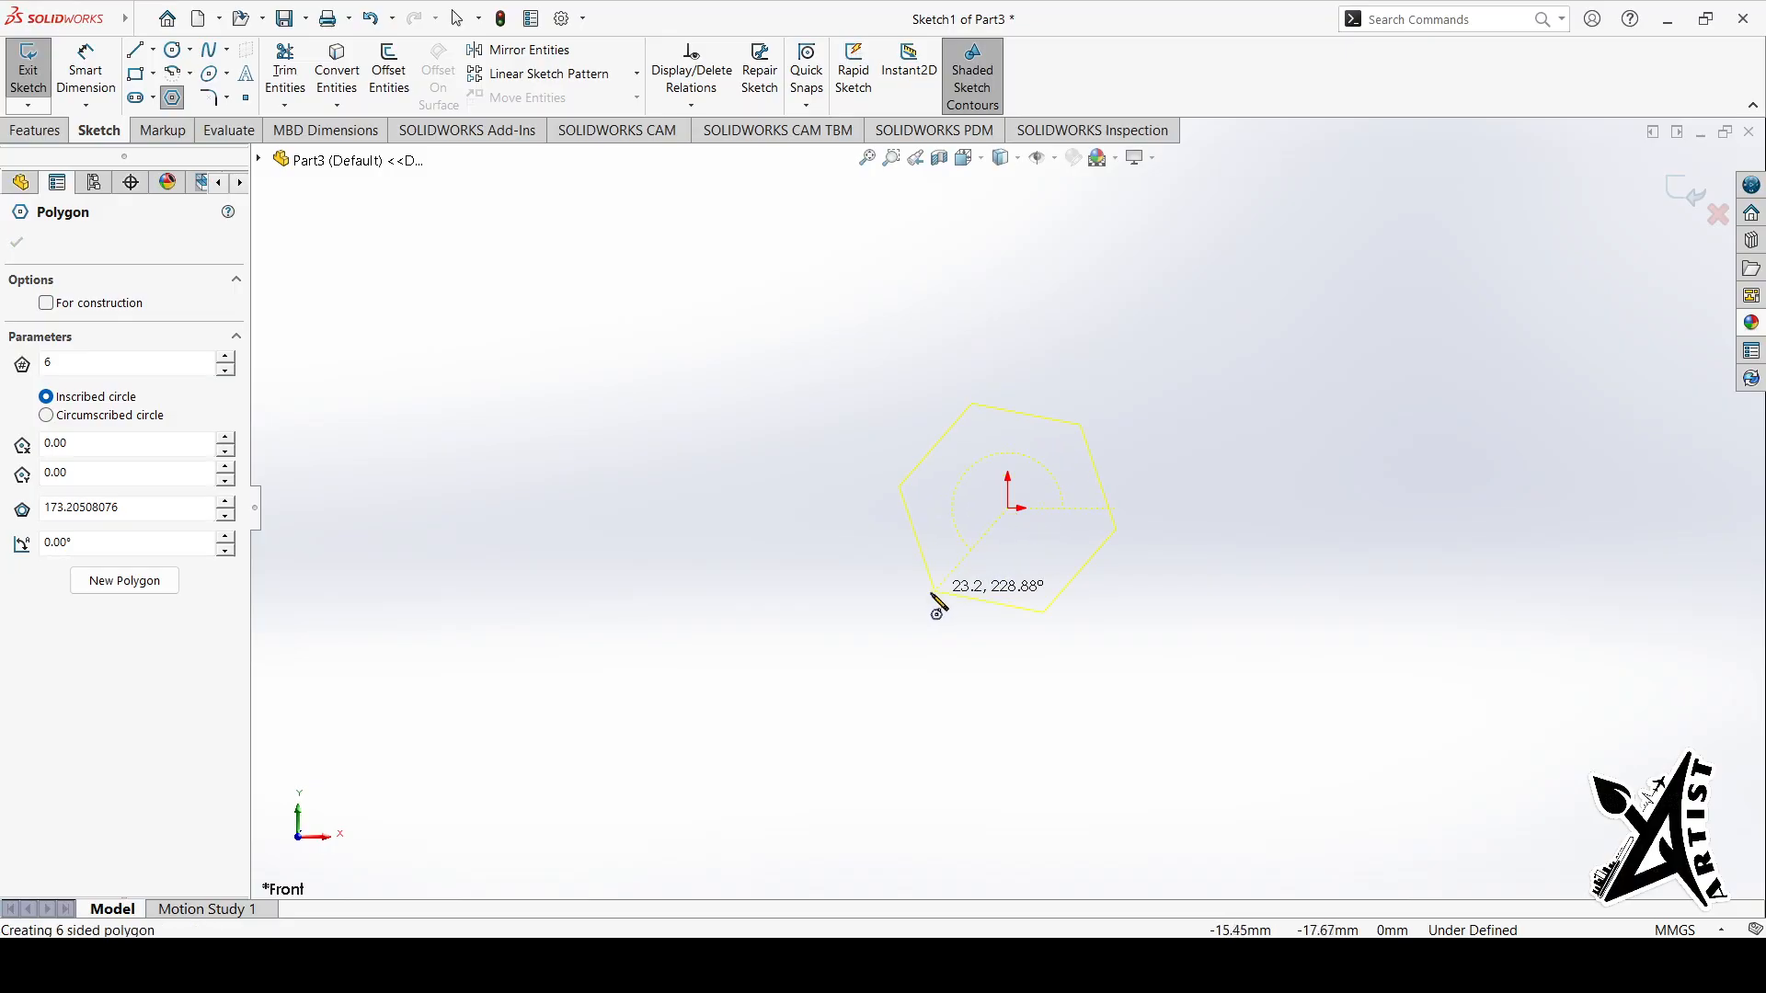
{"action": "left_click", "coordinate": [843, 665]}
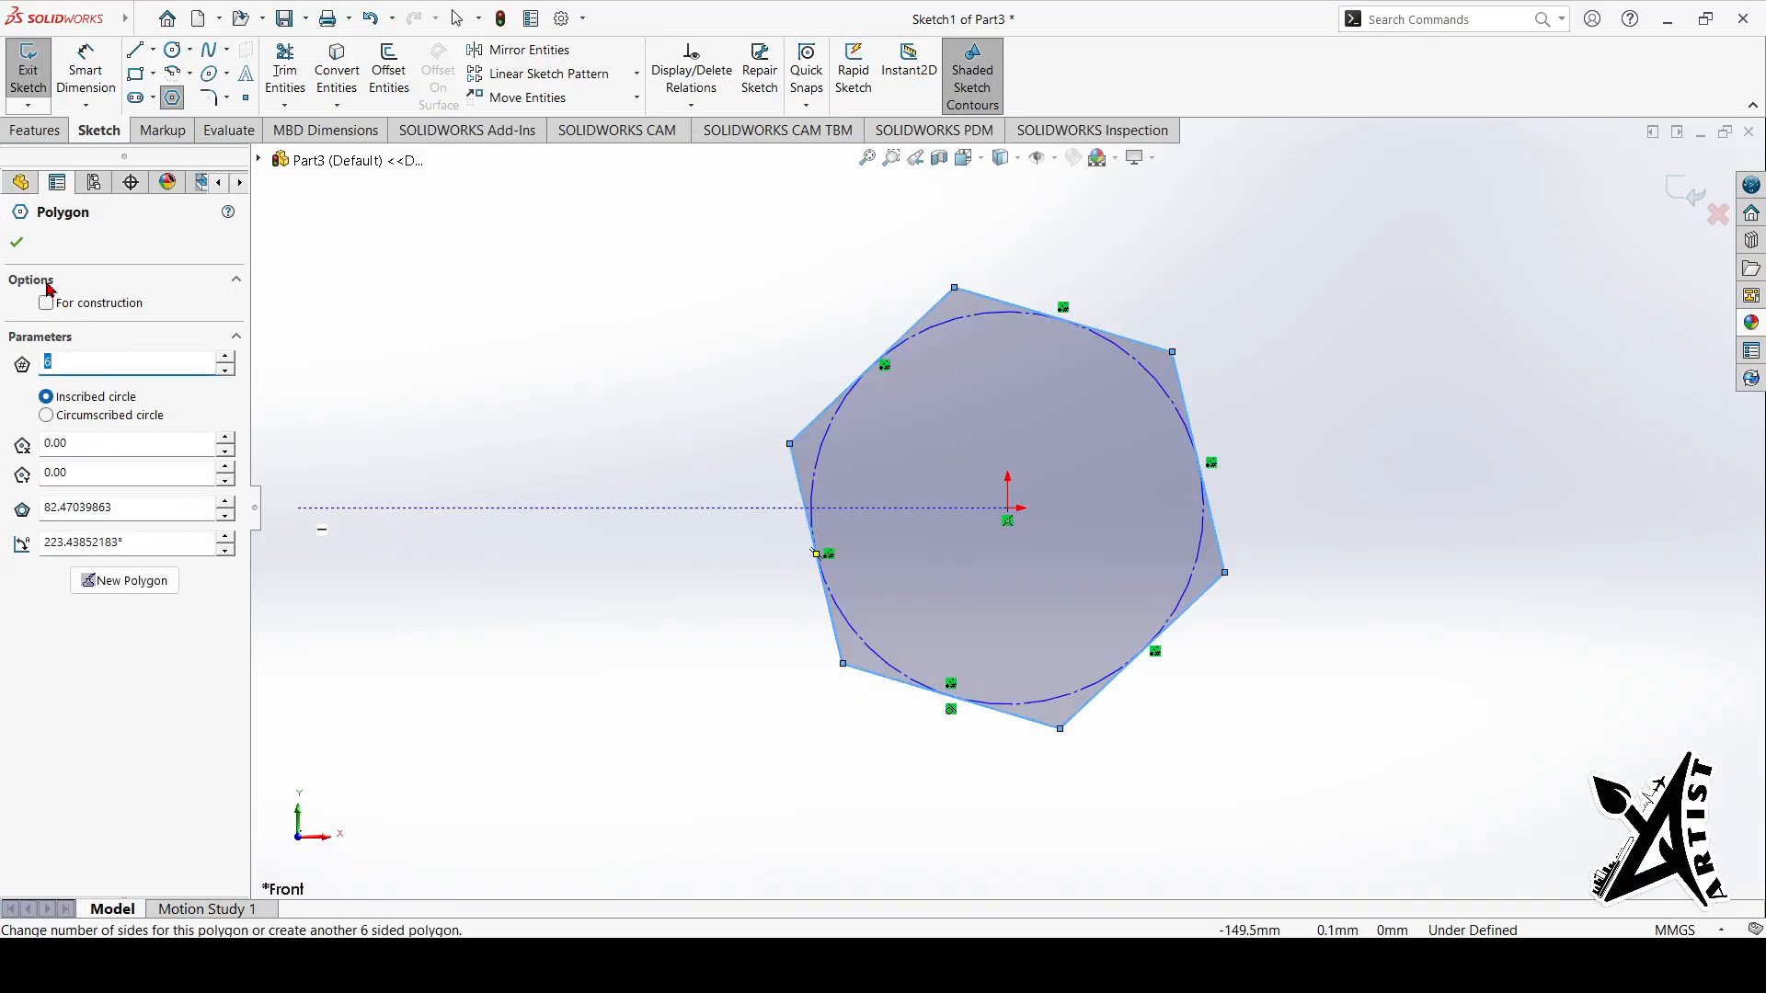
{"action": "left_click", "coordinate": [17, 242]}
Step: Dimension the distance between two opposite sides of the hexagon and set it to 22 mm
{"action": "left_click", "coordinate": [86, 69]}
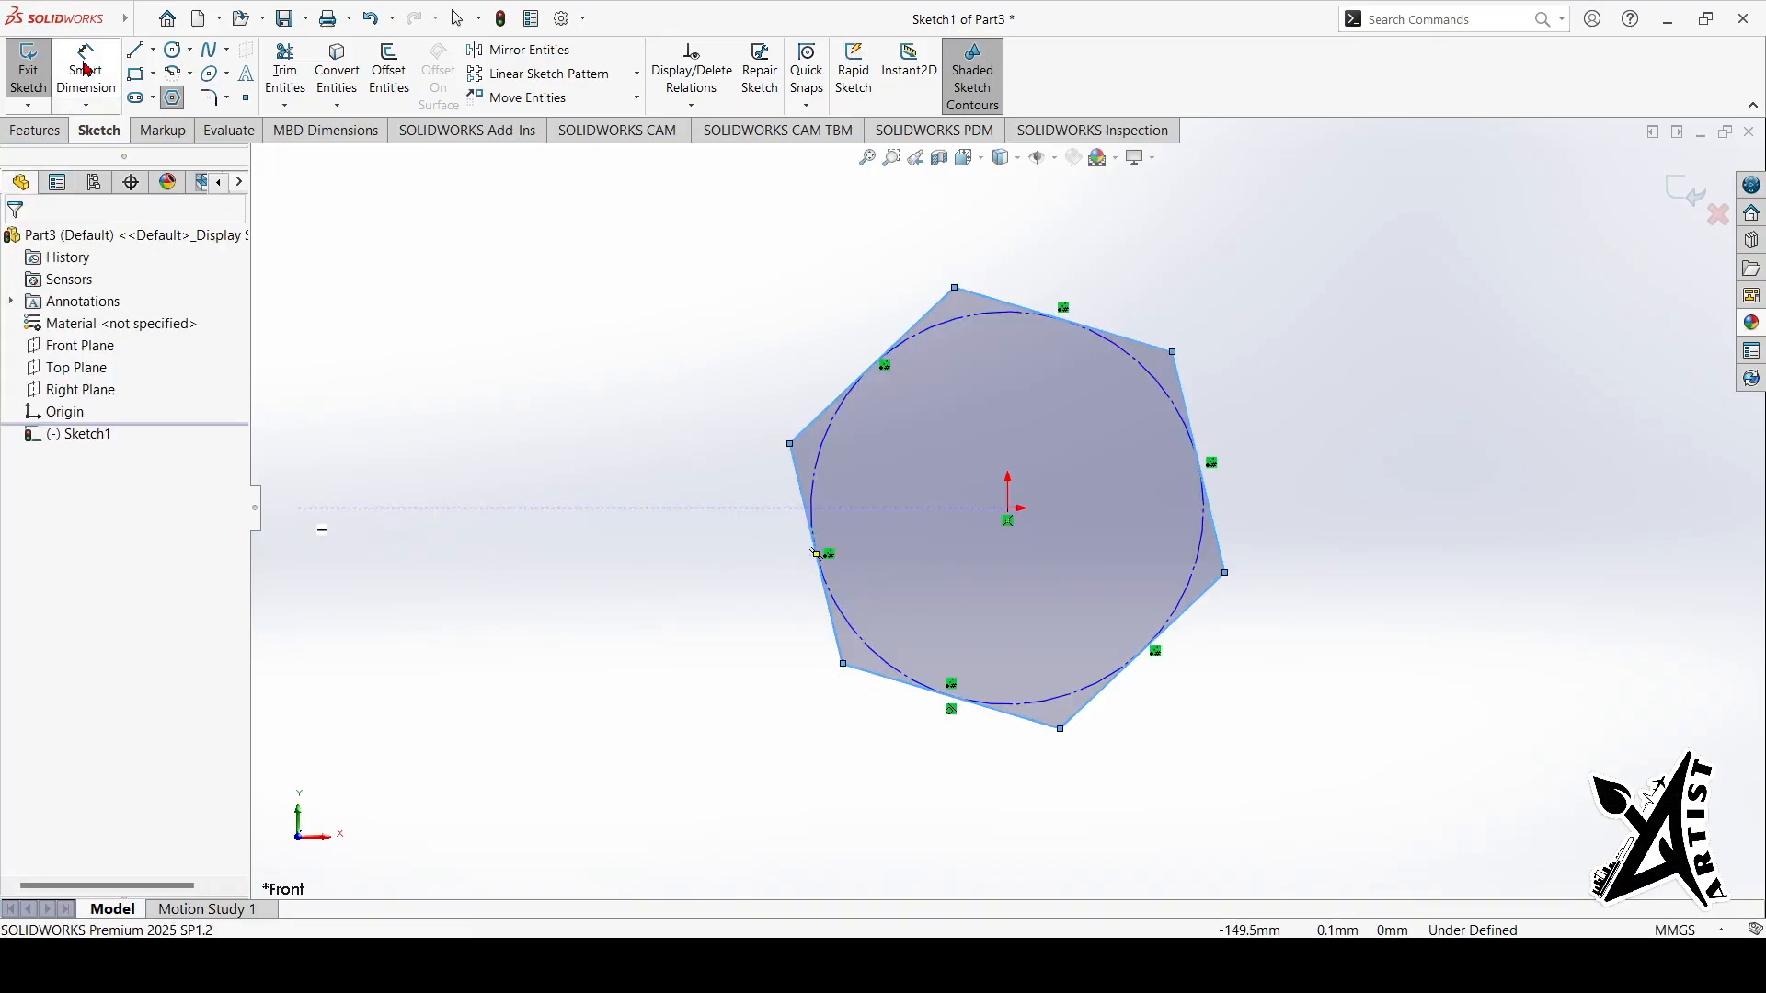
{"action": "left_click", "coordinate": [874, 366]}
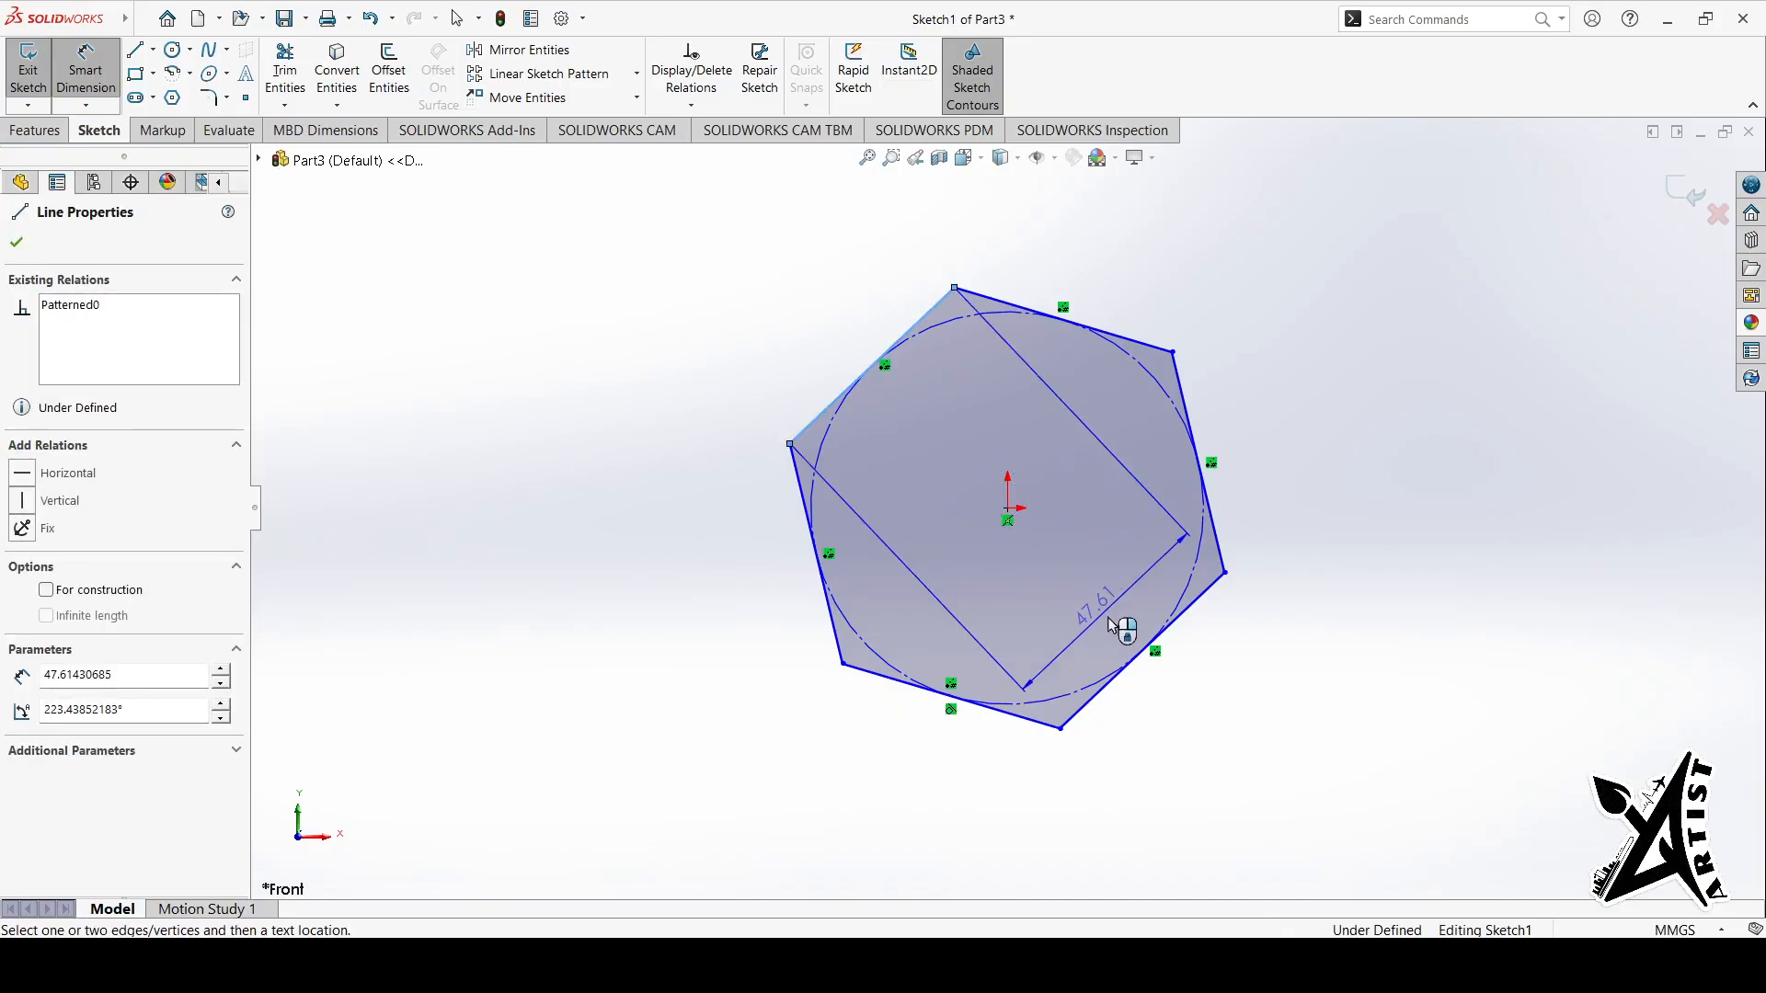
{"action": "left_click", "coordinate": [1151, 652]}
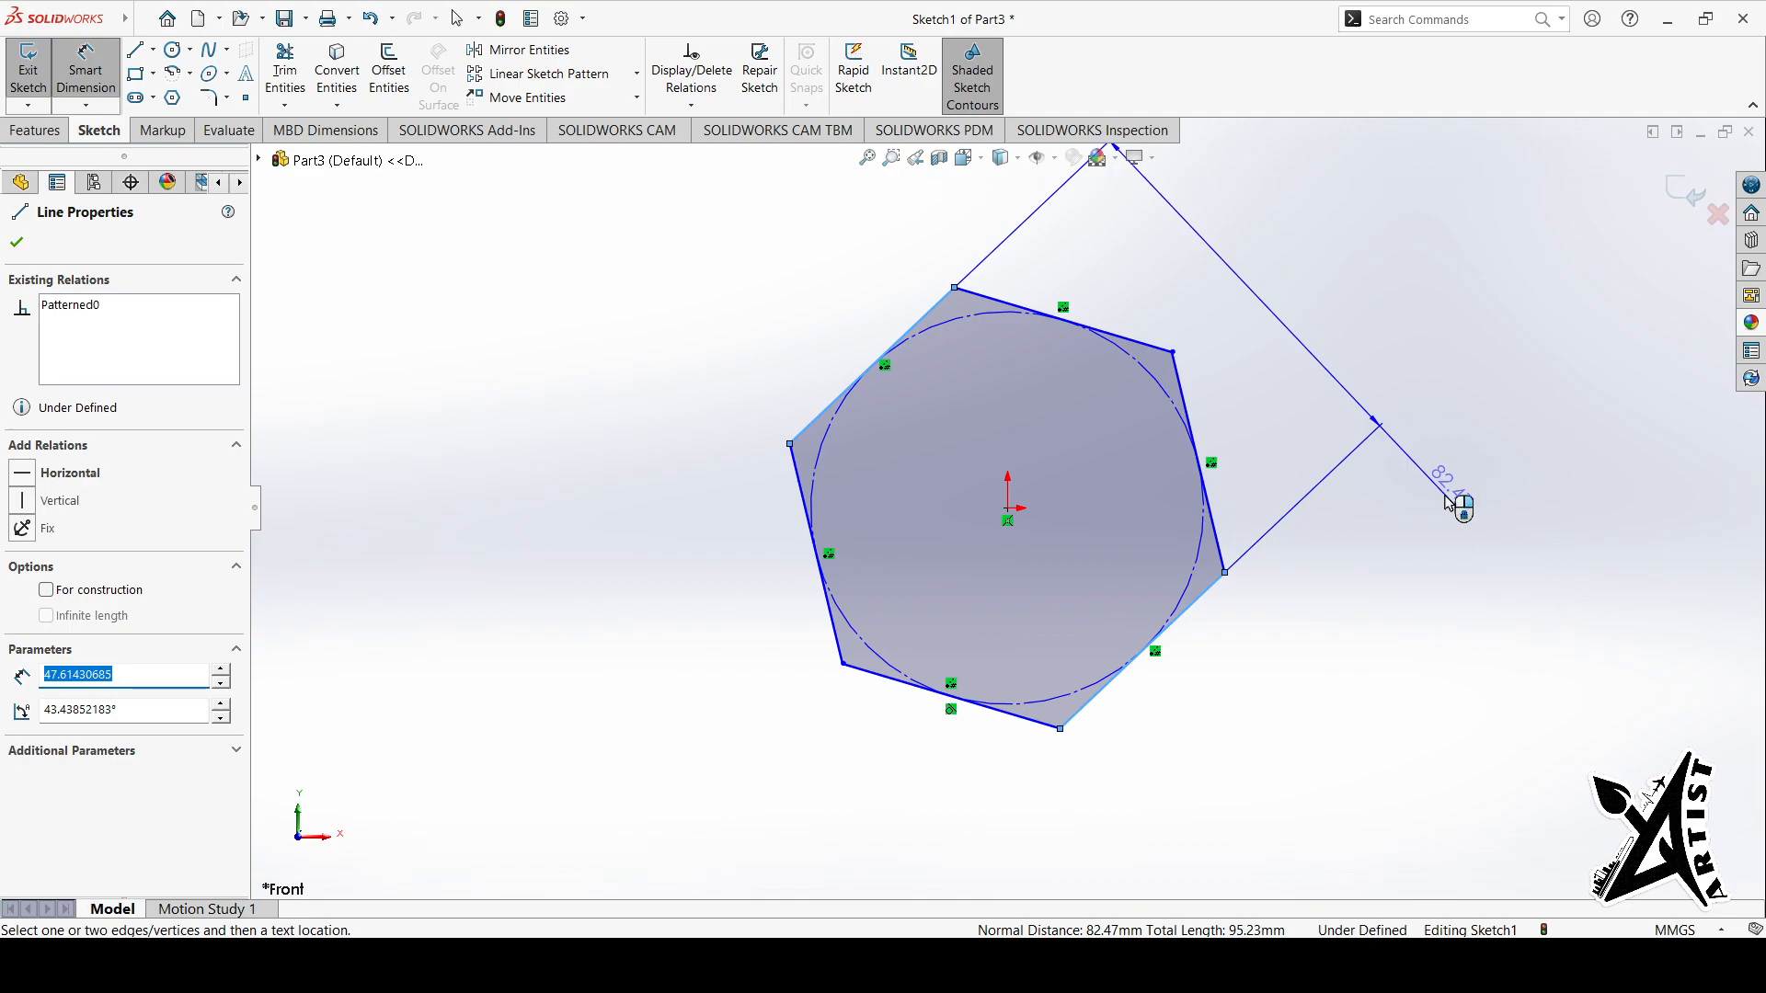
{"action": "left_click", "coordinate": [1448, 501]}
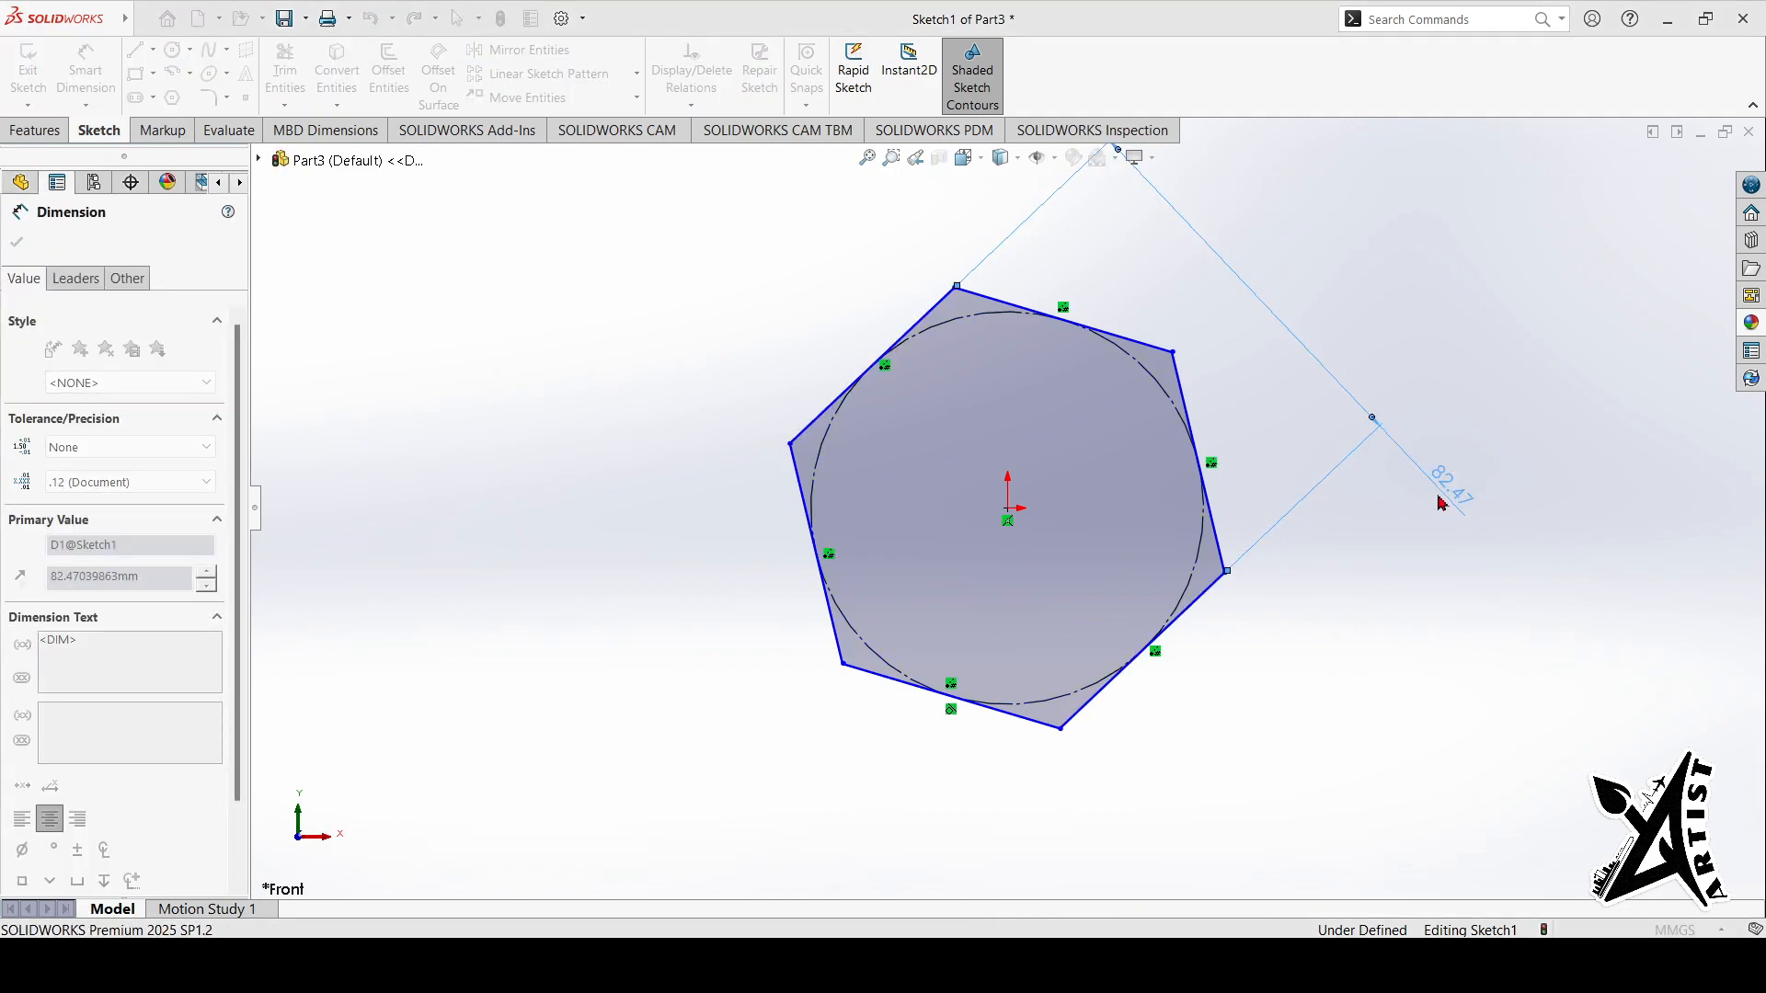
{"action": "type", "text": "22"}
{"action": "key", "text": "Return"}
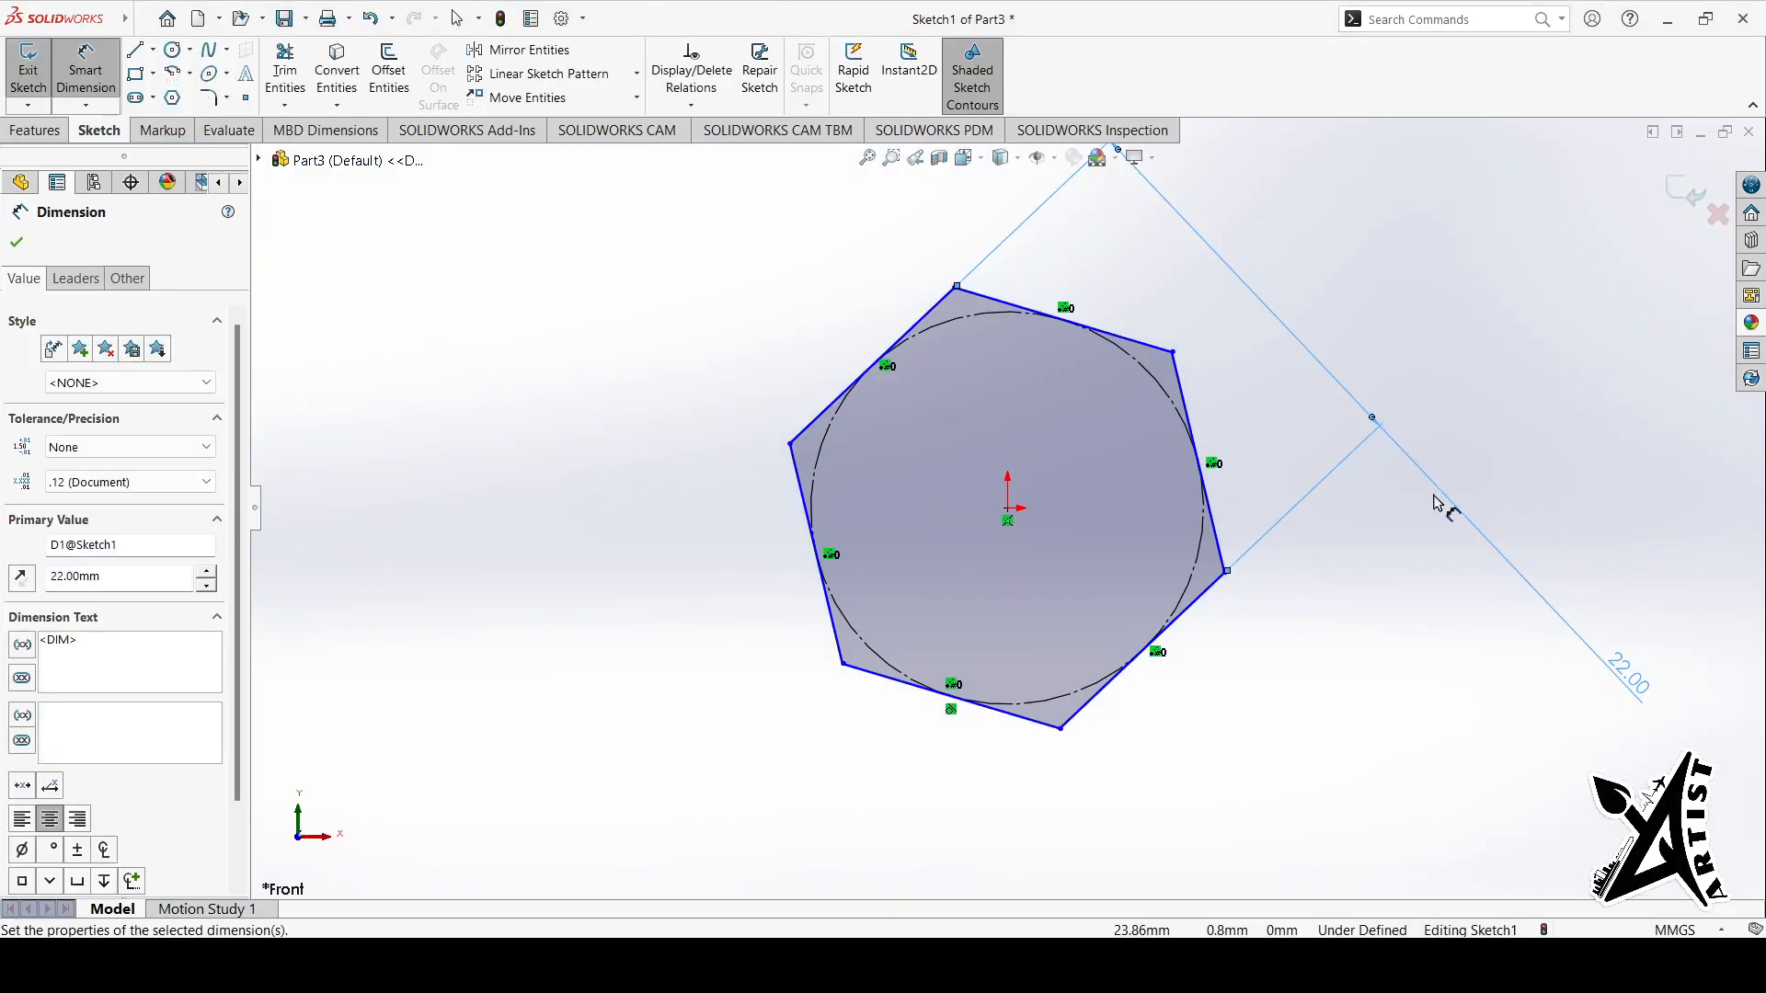
{"action": "left_click", "coordinate": [16, 246]}
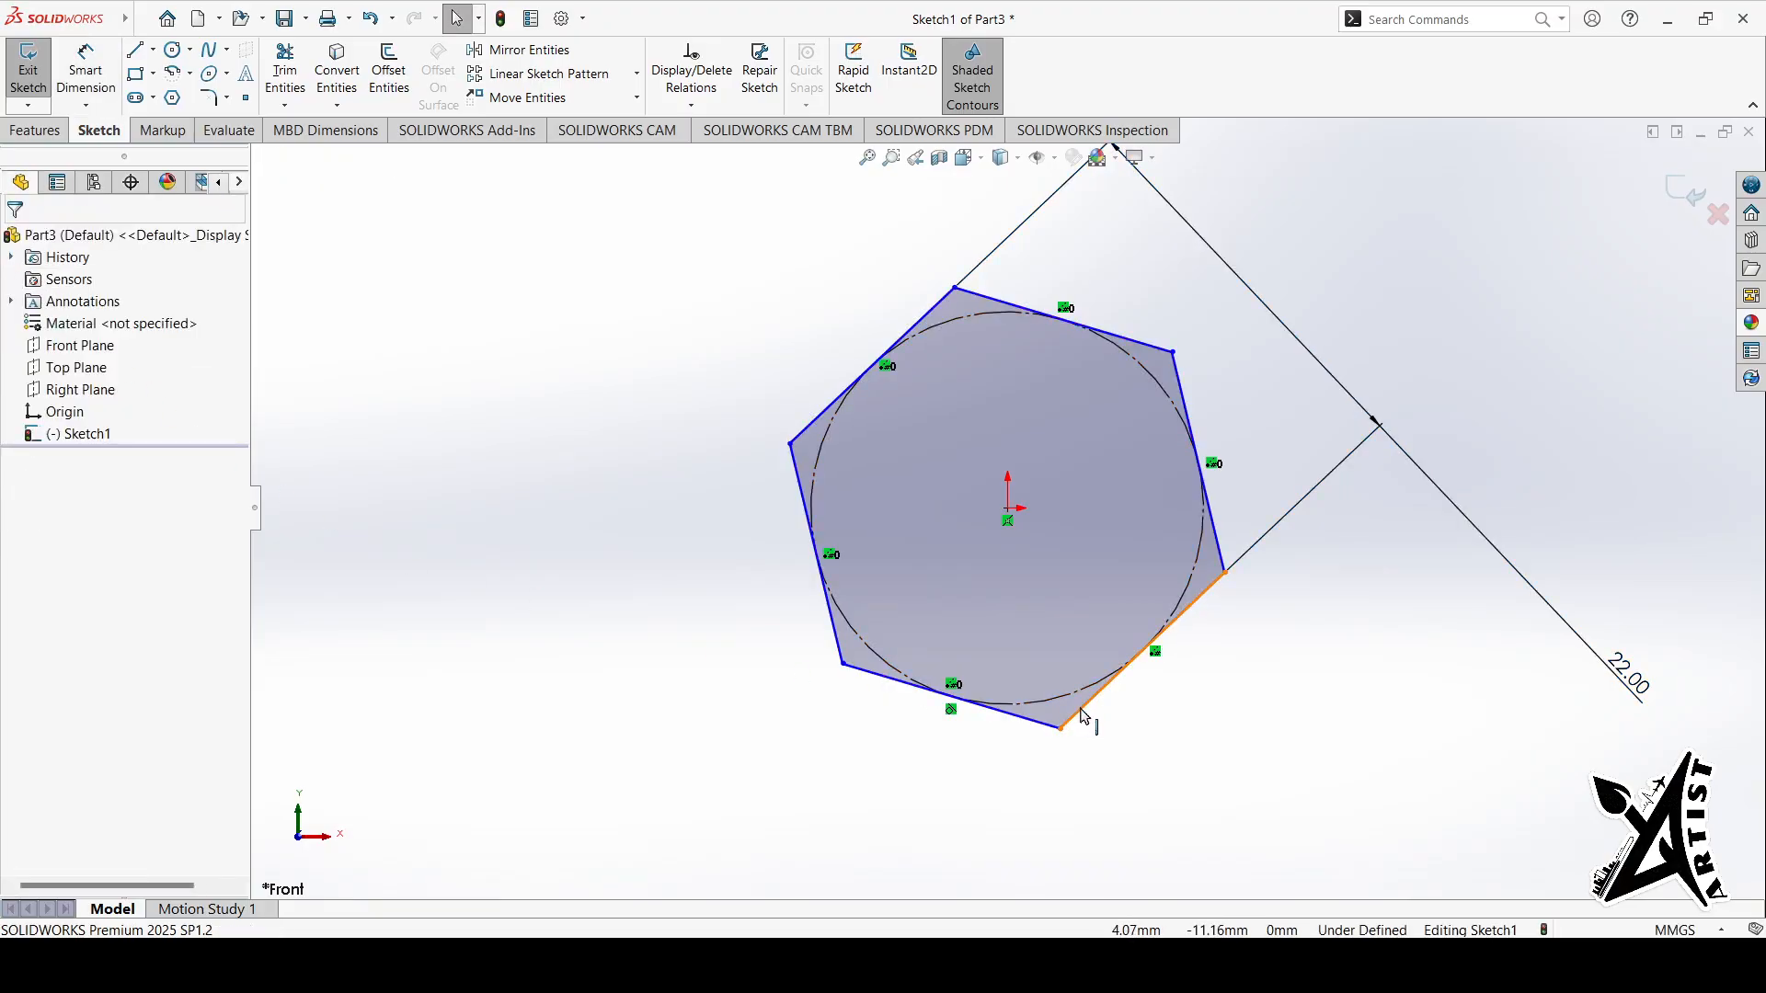
Step: Add a horizontal relation to the hexagon's lower side
{"action": "left_click", "coordinate": [1082, 711]}
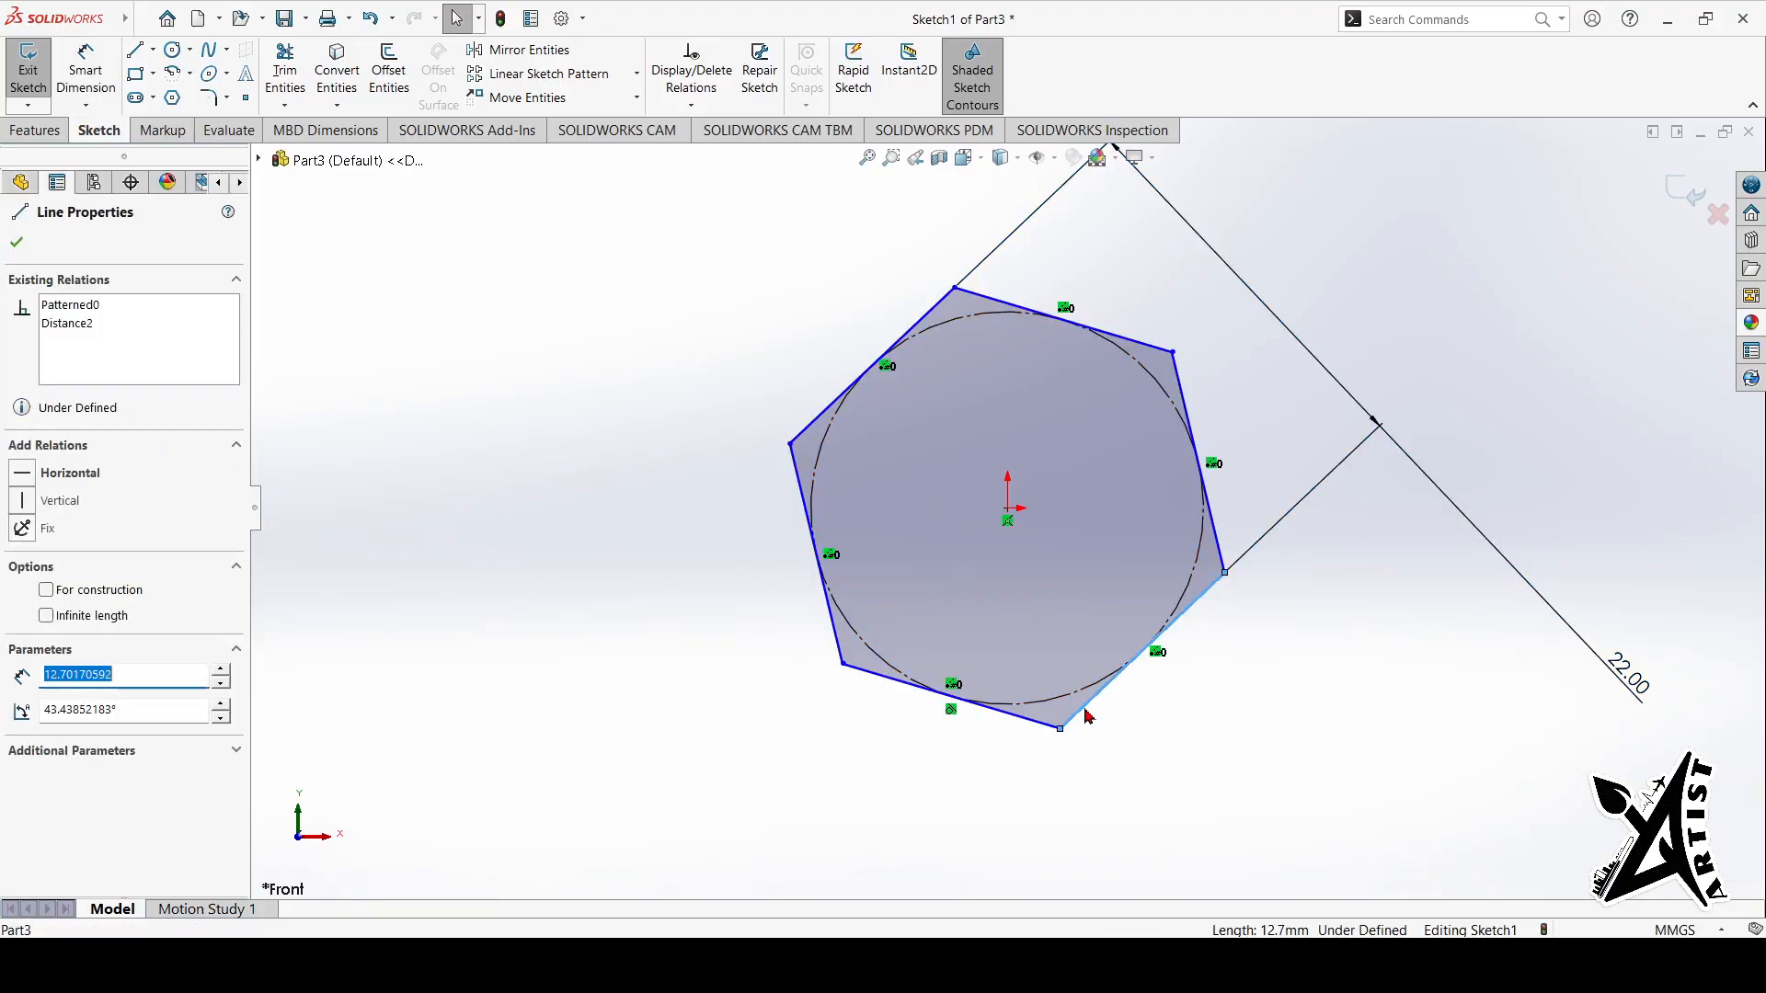
{"action": "left_click", "coordinate": [1139, 626]}
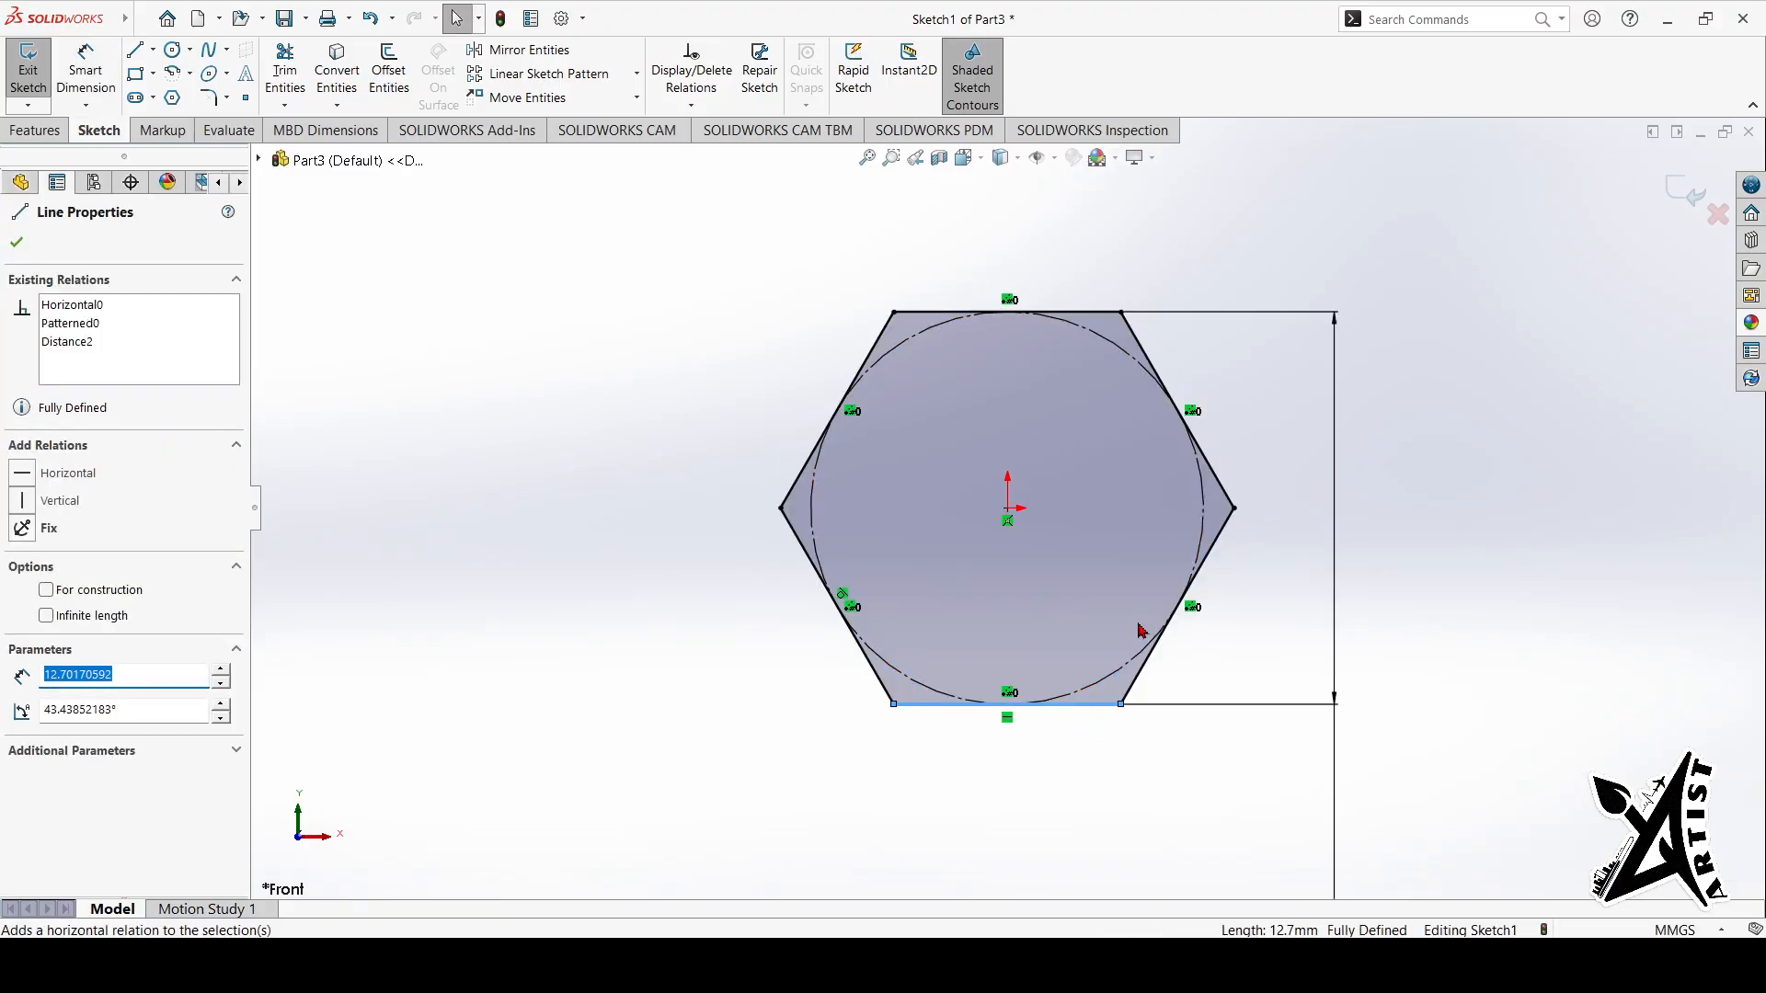
{"action": "left_click", "coordinate": [16, 242]}
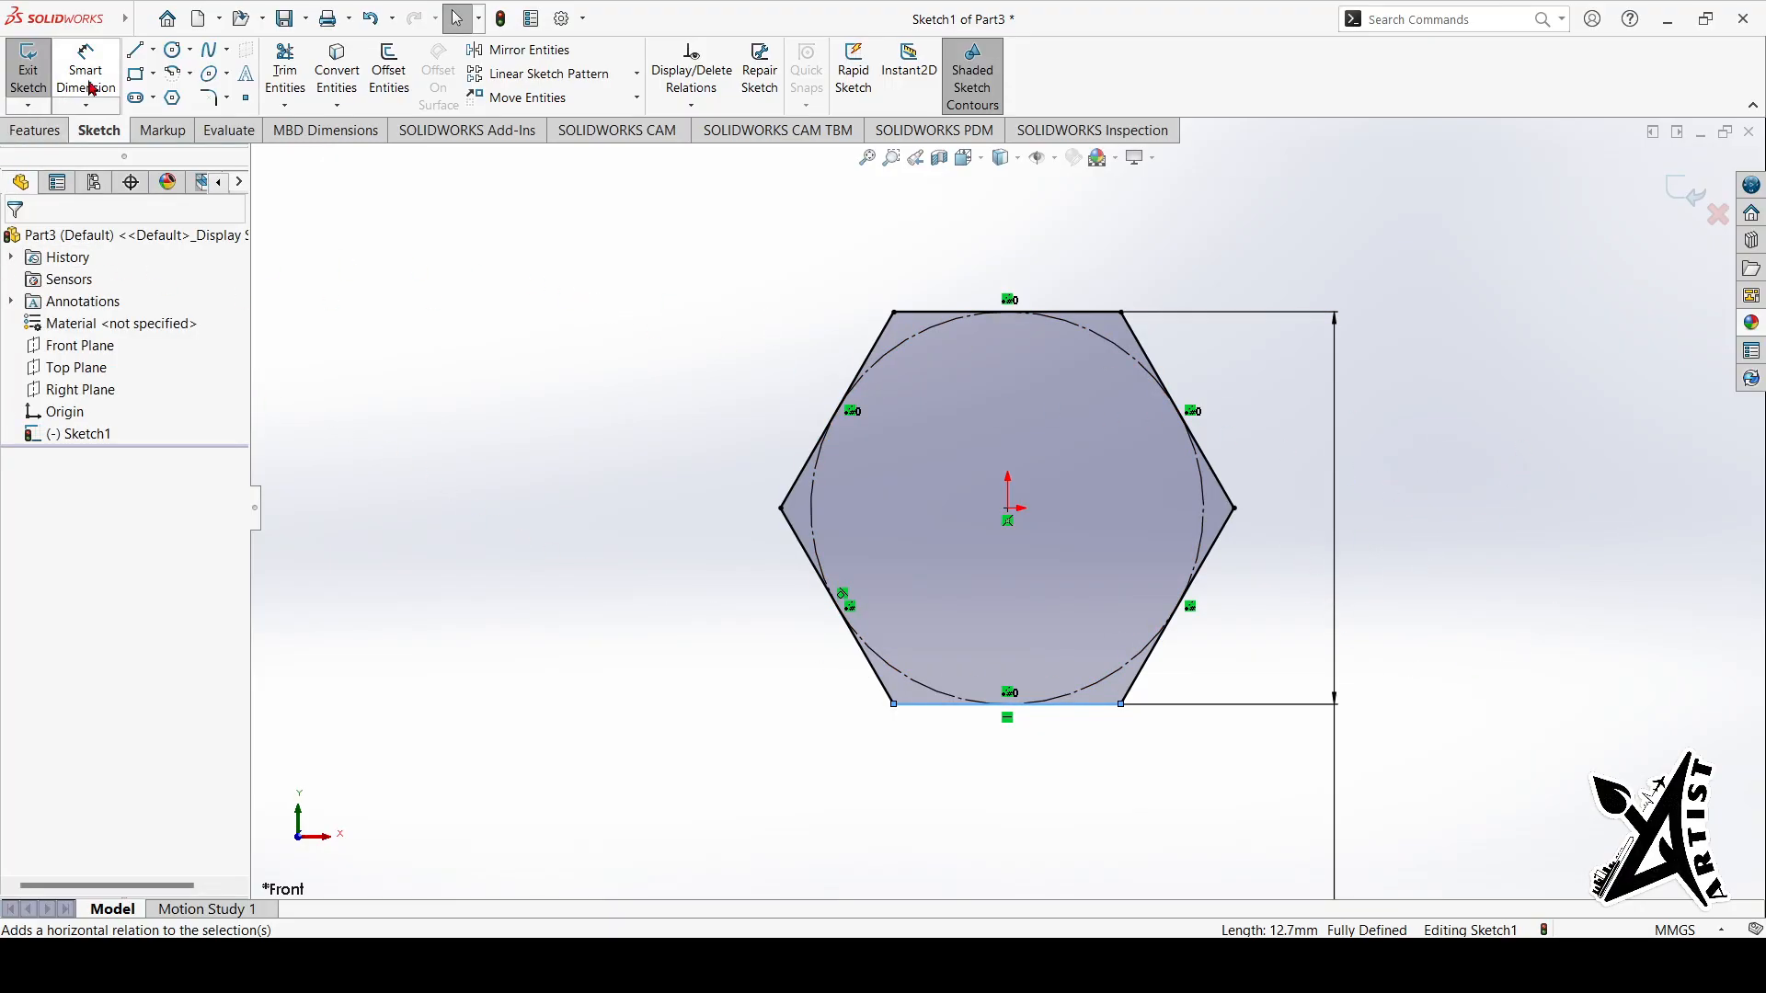
{"action": "left_click", "coordinate": [171, 51]}
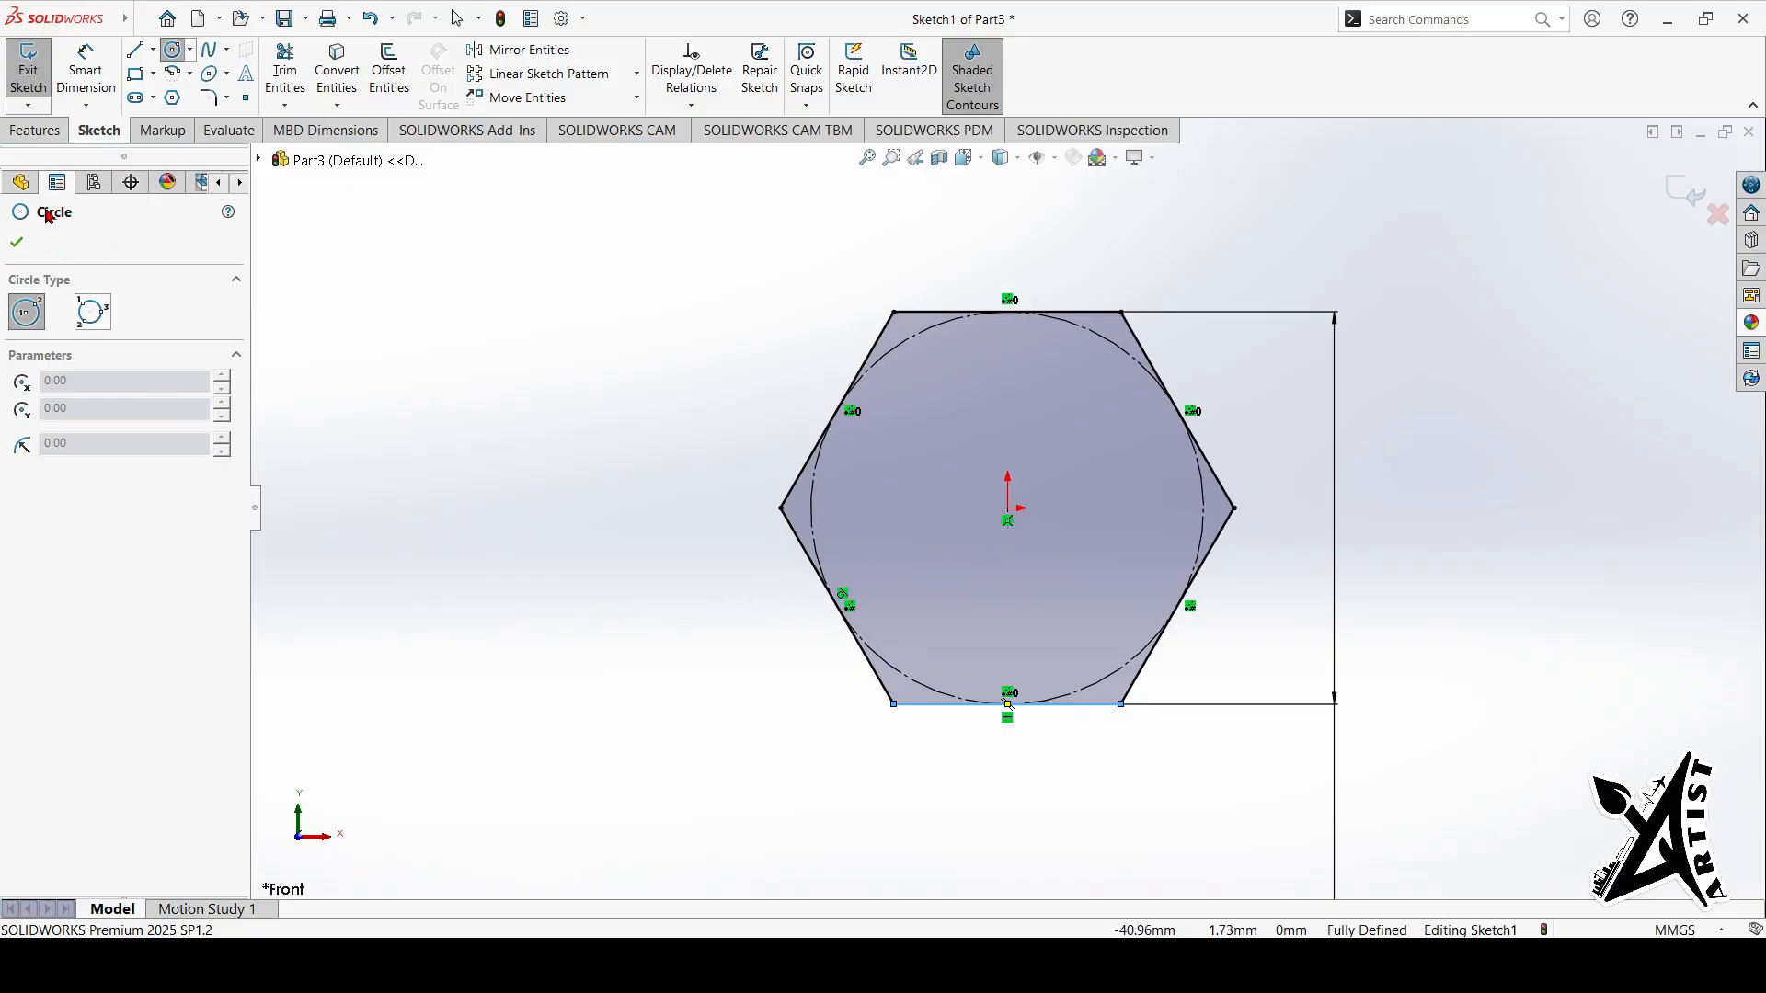
{"action": "left_click", "coordinate": [11, 248]}
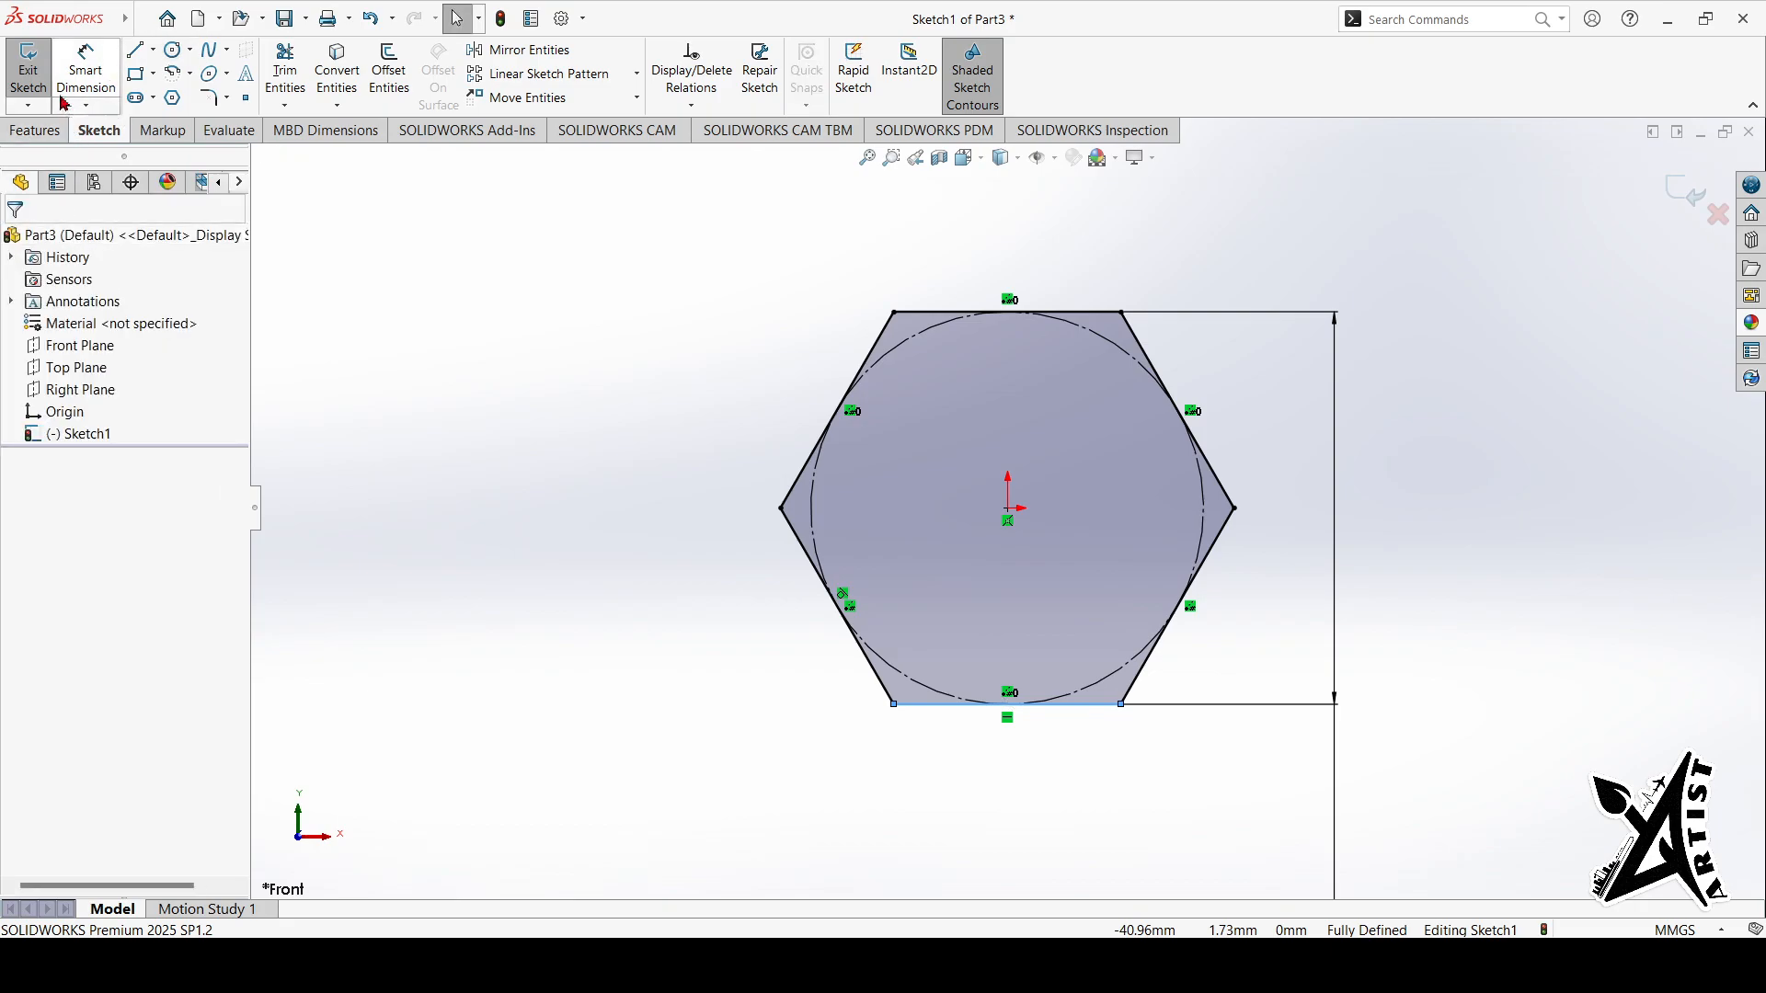
Step: Extrude the hexagon as a boss 10 mm deep with the Mid Plane end condition
{"action": "left_click", "coordinate": [35, 130]}
{"action": "left_click", "coordinate": [37, 69]}
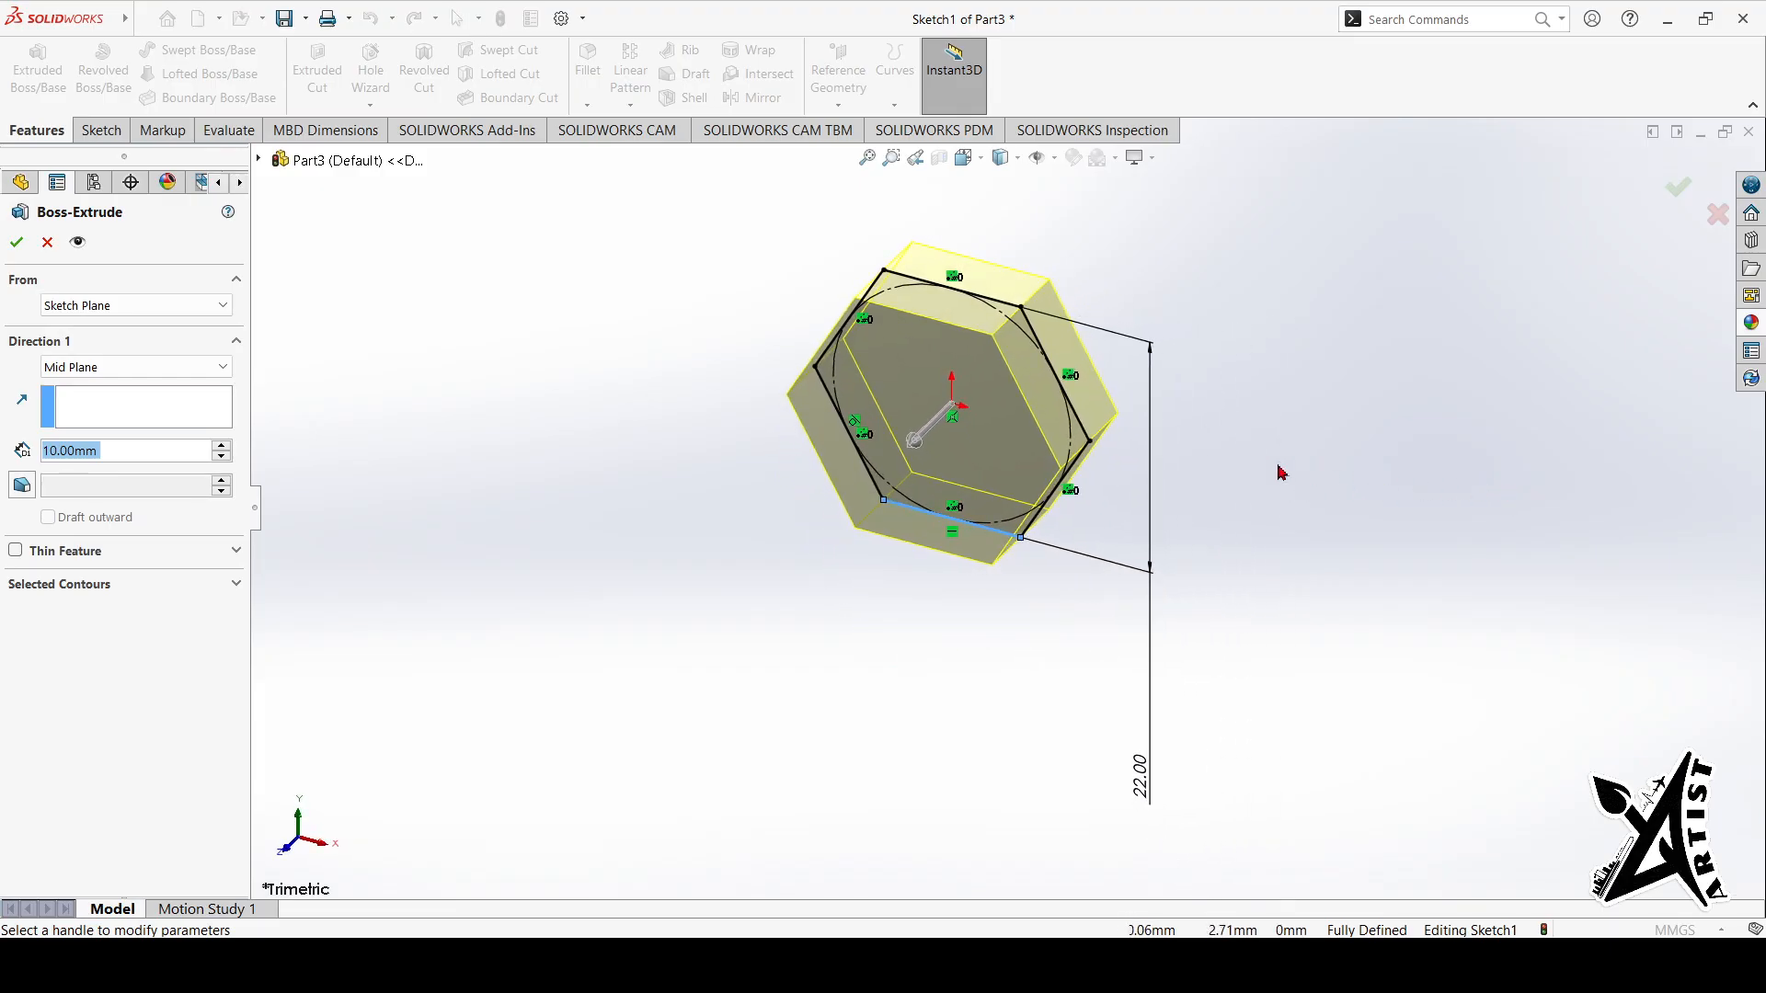
{"action": "left_click", "coordinate": [115, 371]}
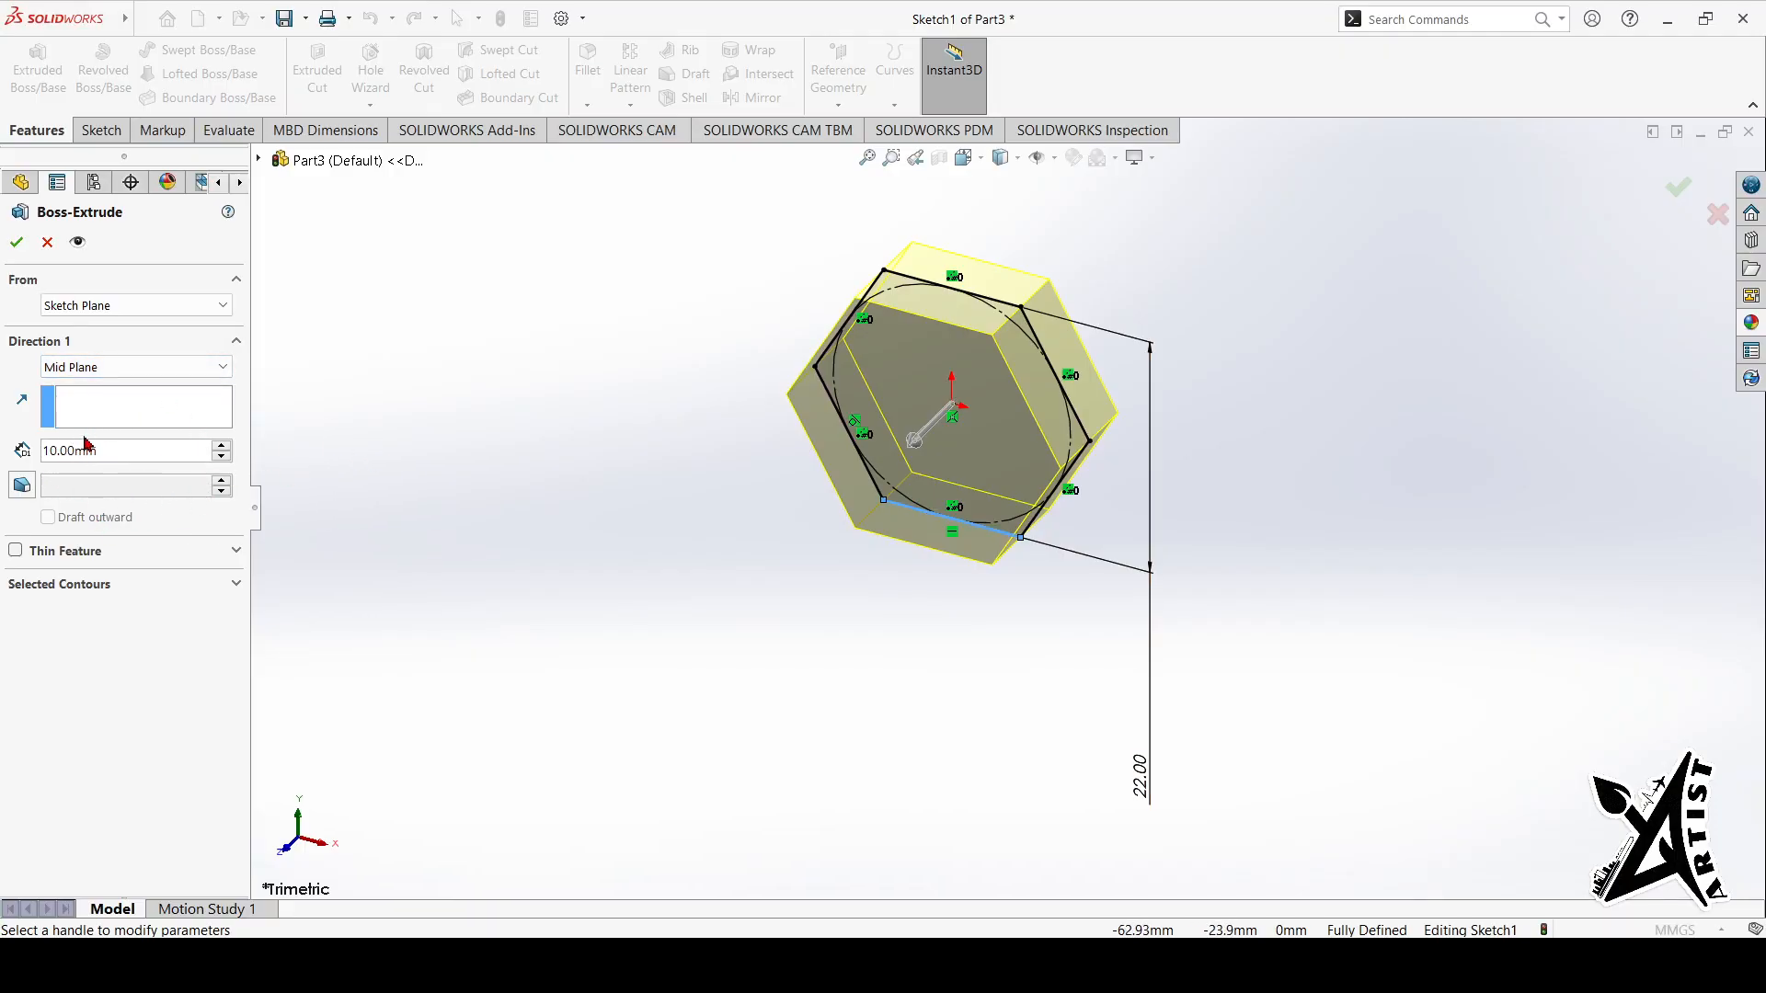
{"action": "left_click", "coordinate": [16, 242]}
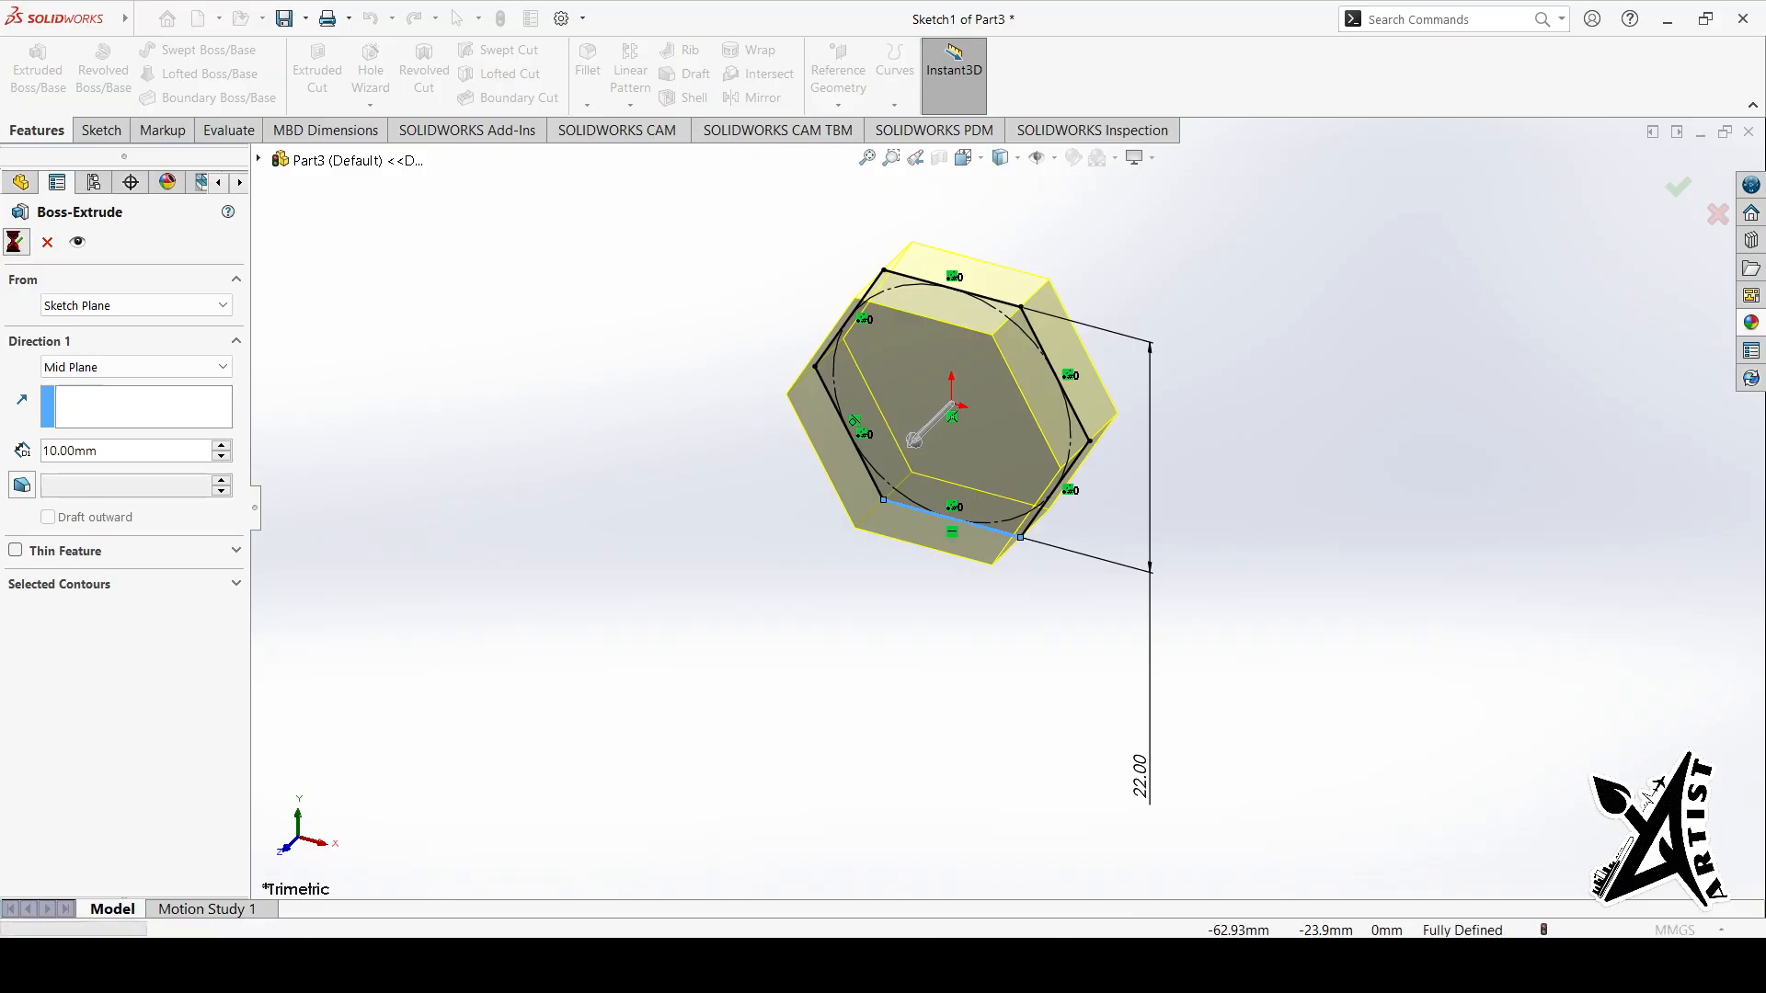
Step: Start an extruded cut on the rear hexagonal face and sketch a circle of about 9.6 mm radius centred on the origin
{"action": "middle_click_drag", "start_coordinate": [1368, 572], "coordinate": [1153, 436]}
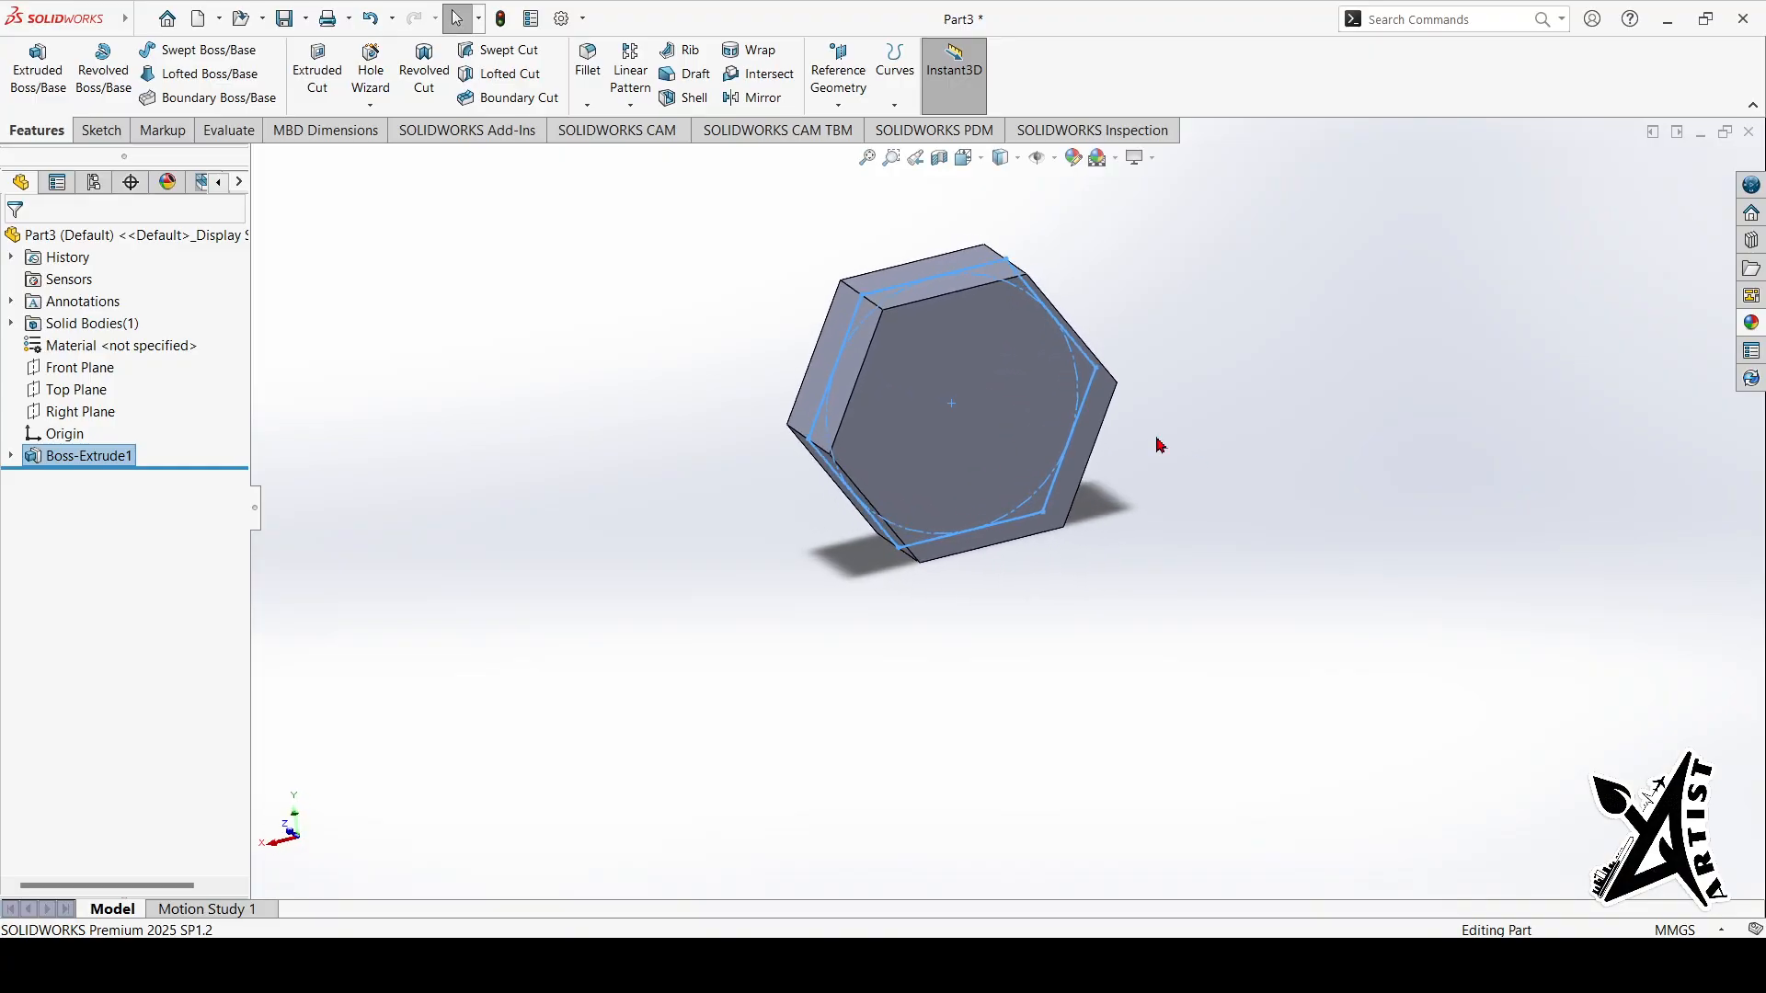
{"action": "left_click", "coordinate": [102, 130]}
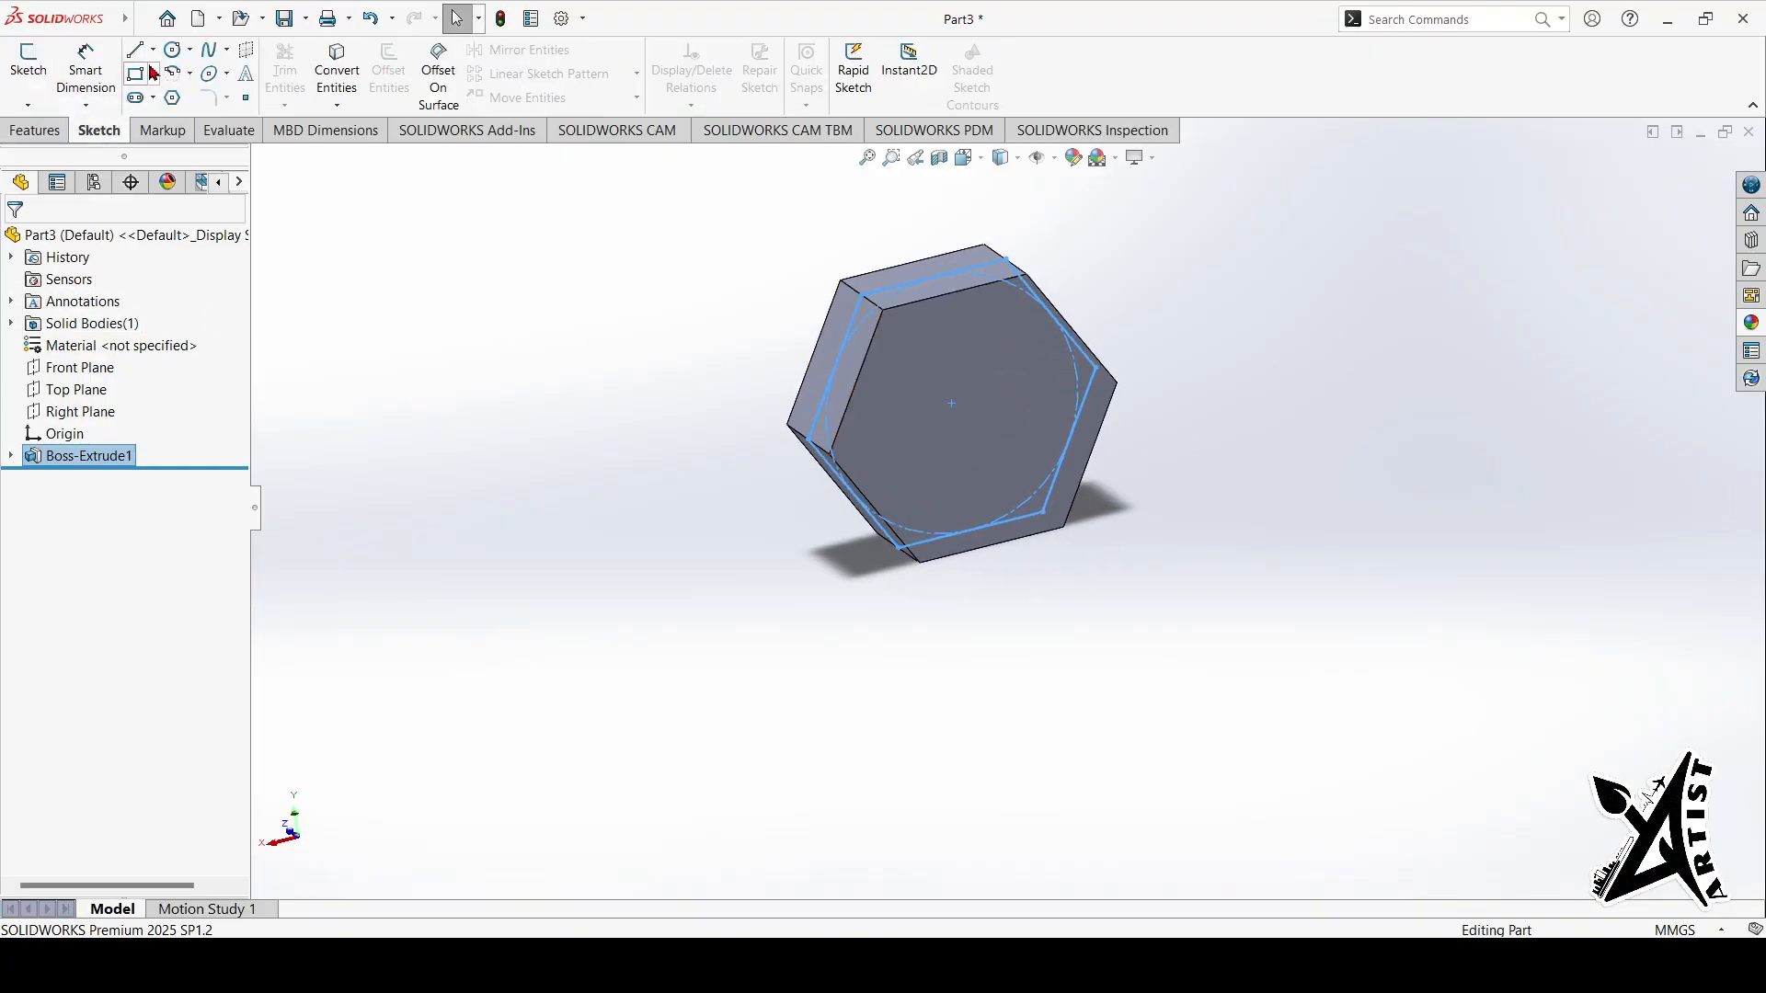
{"action": "left_click", "coordinate": [50, 133]}
{"action": "left_click", "coordinate": [99, 132]}
{"action": "left_click", "coordinate": [48, 134]}
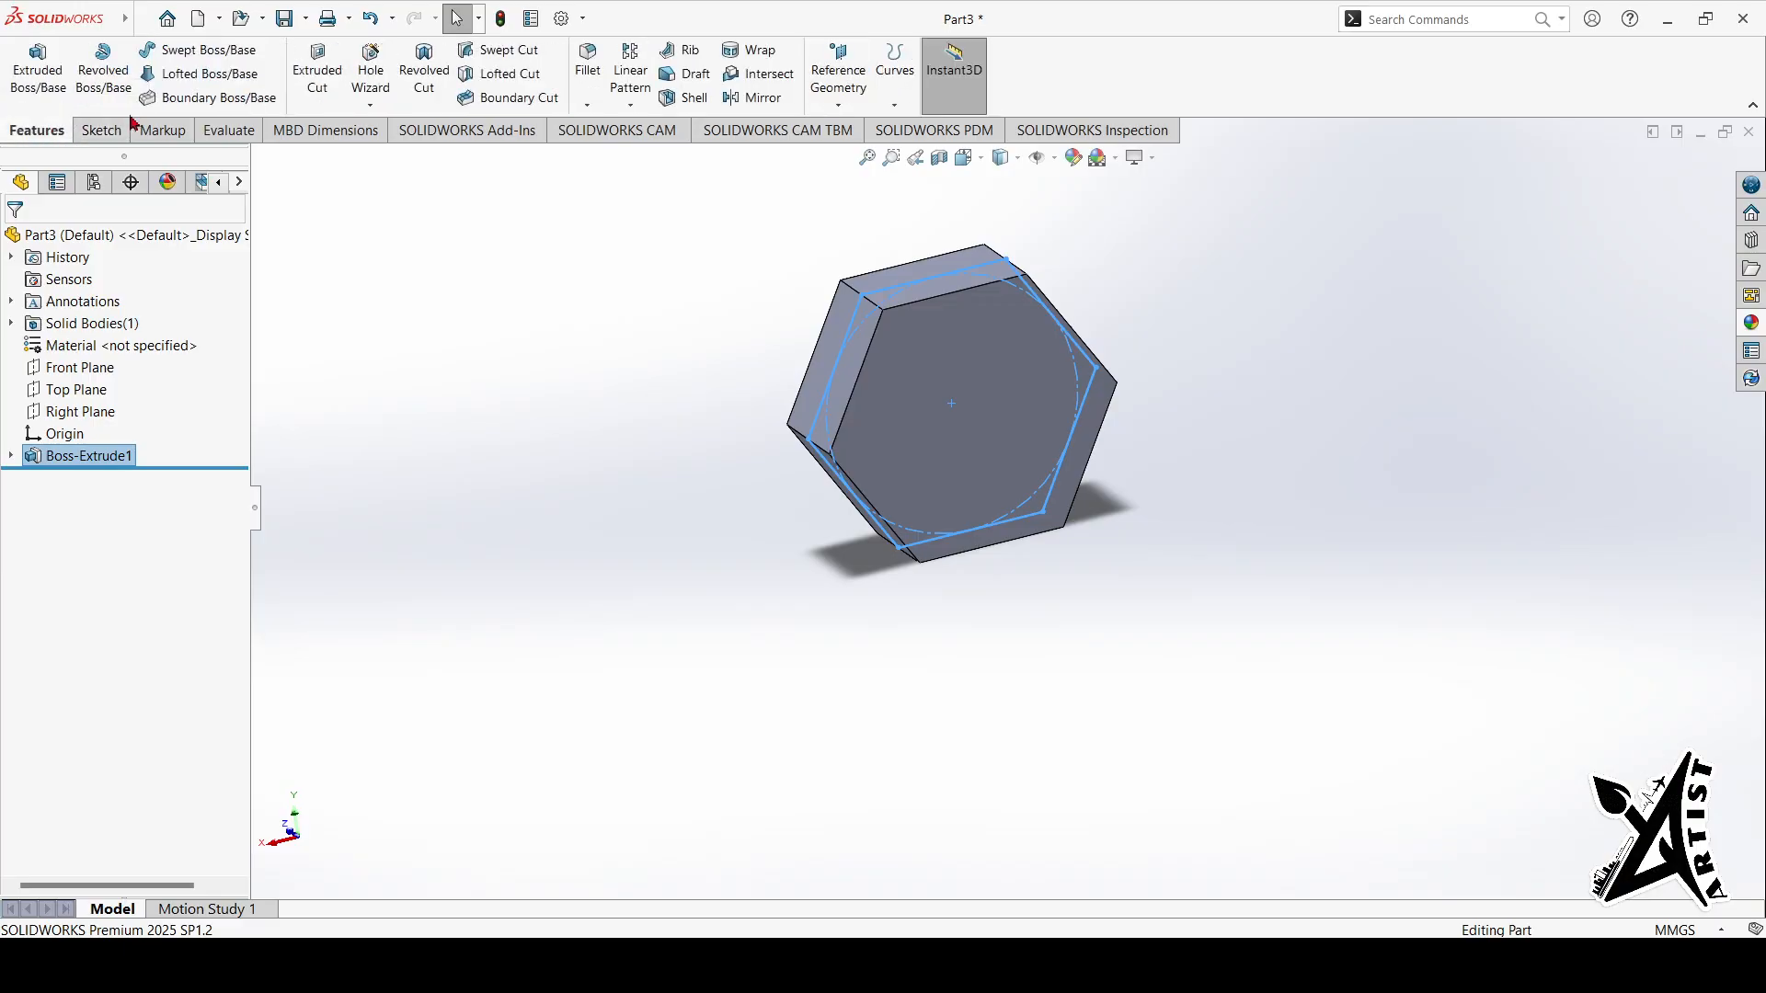
{"action": "left_click", "coordinate": [311, 83]}
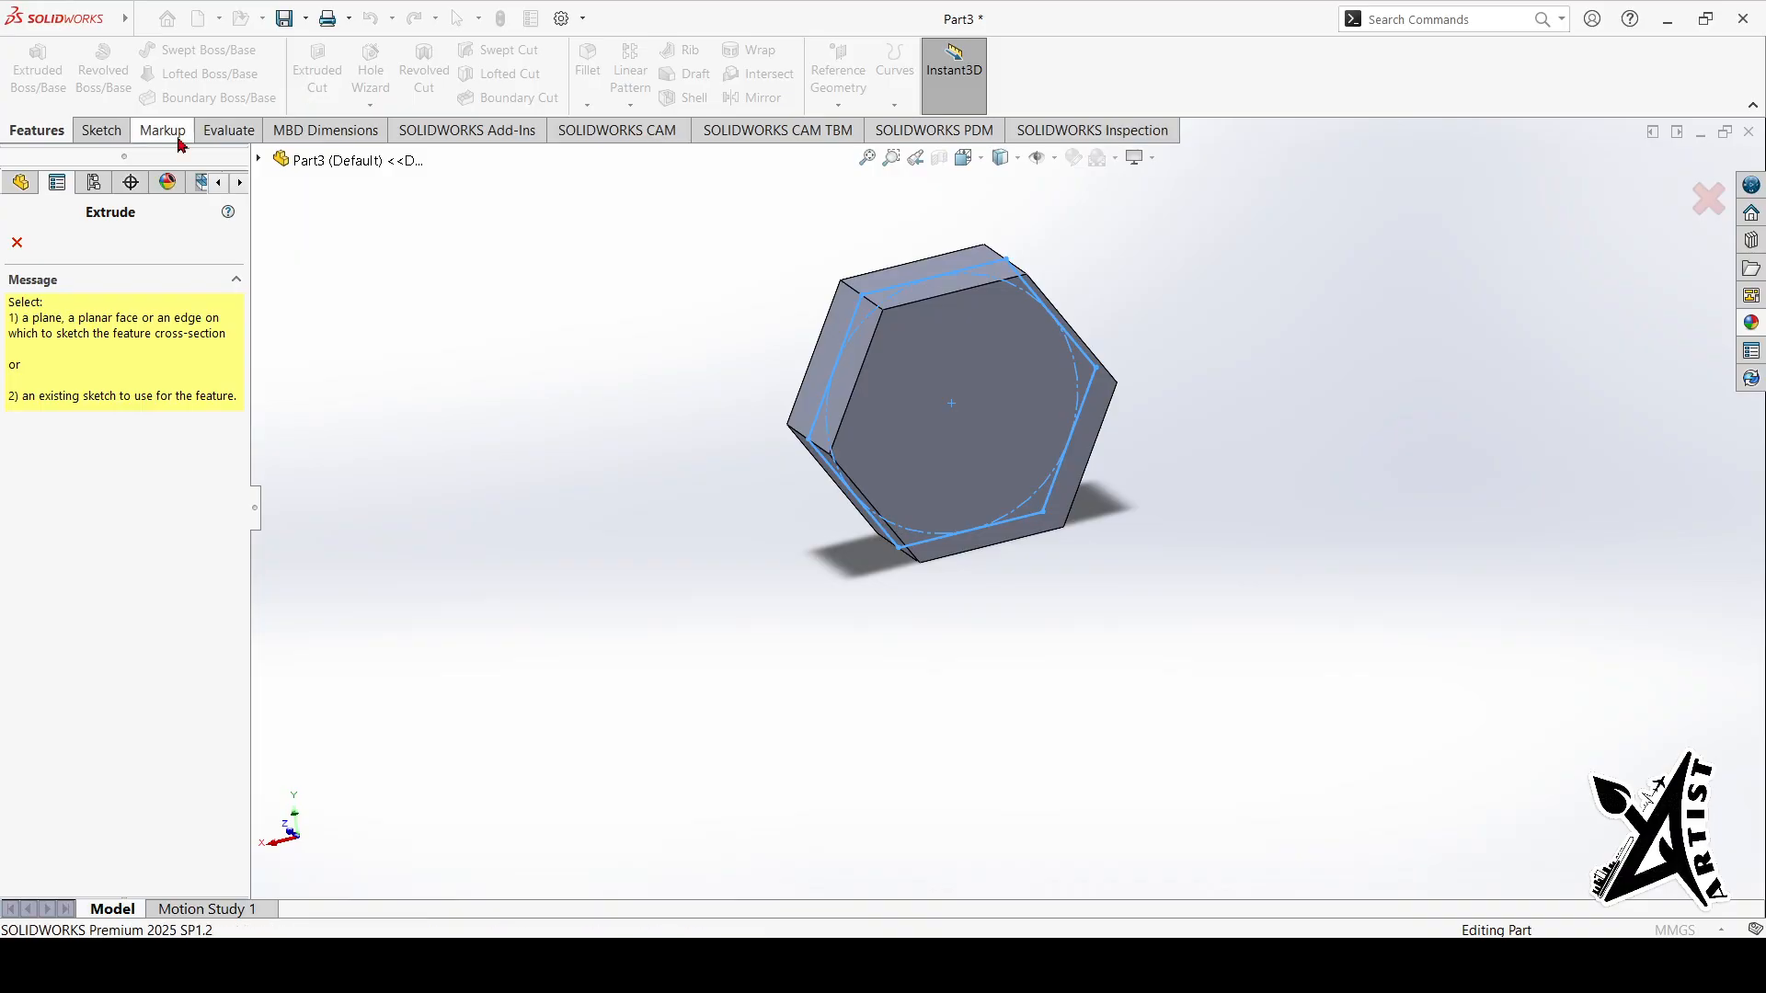
{"action": "left_click", "coordinate": [101, 130]}
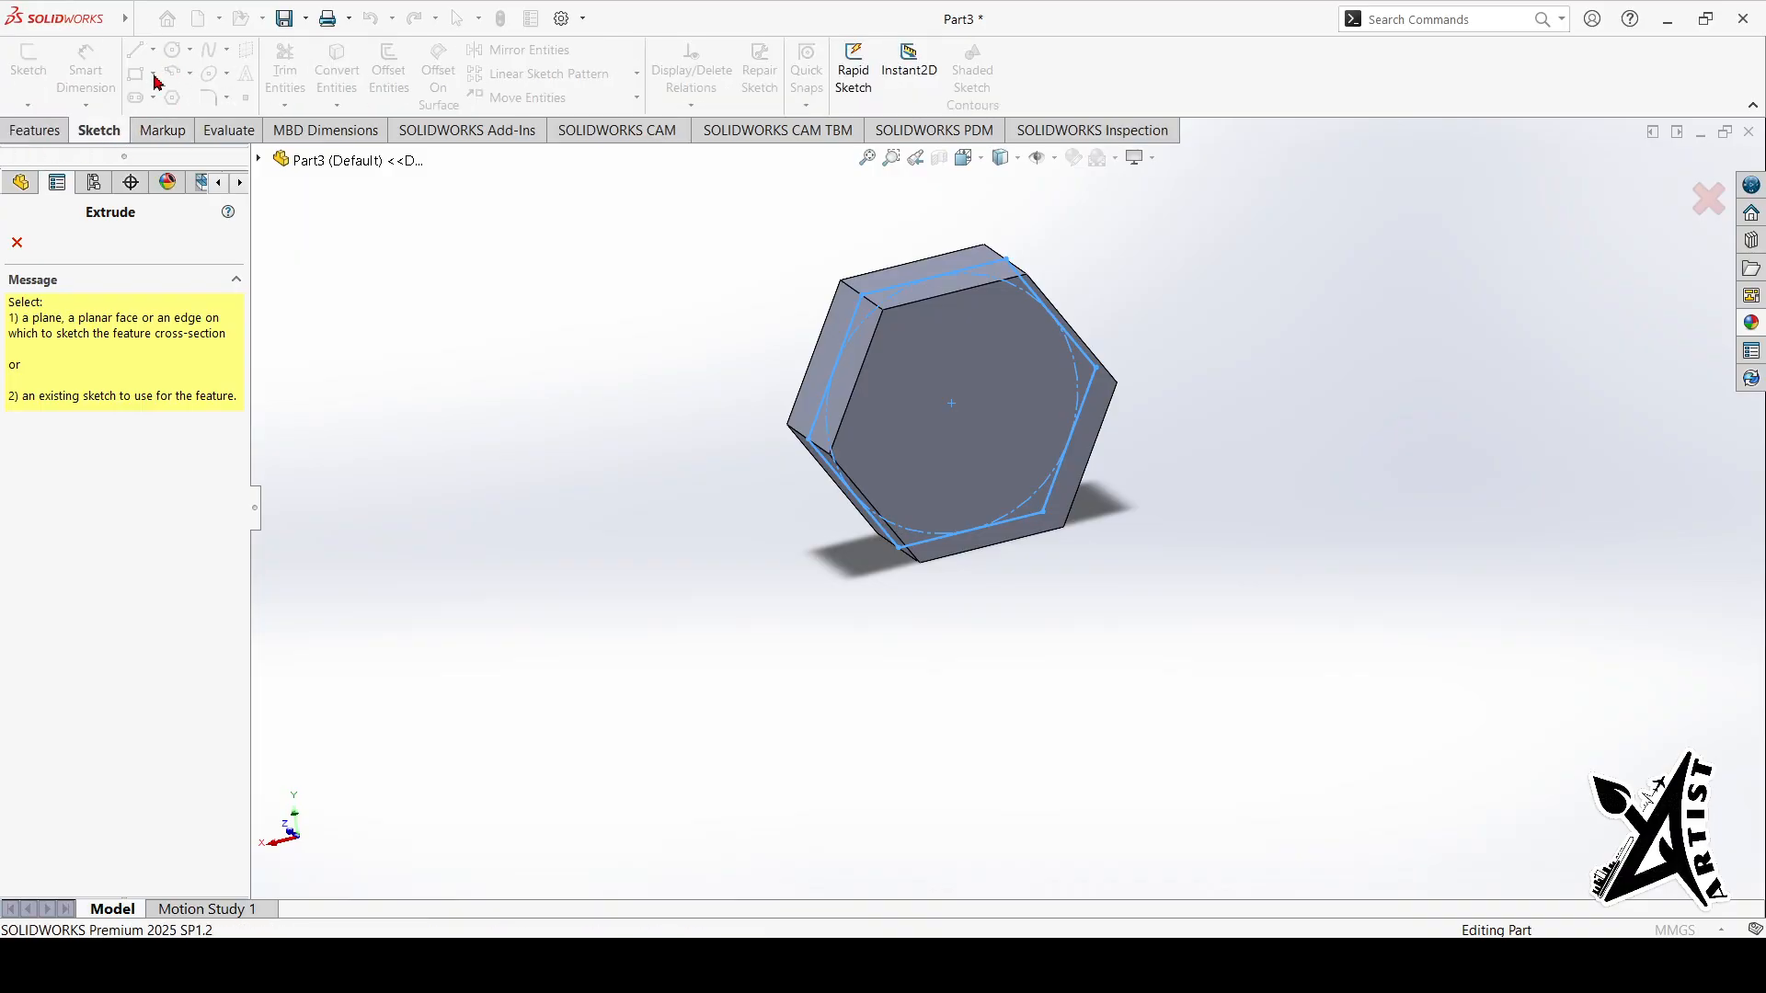
{"action": "left_click", "coordinate": [957, 405]}
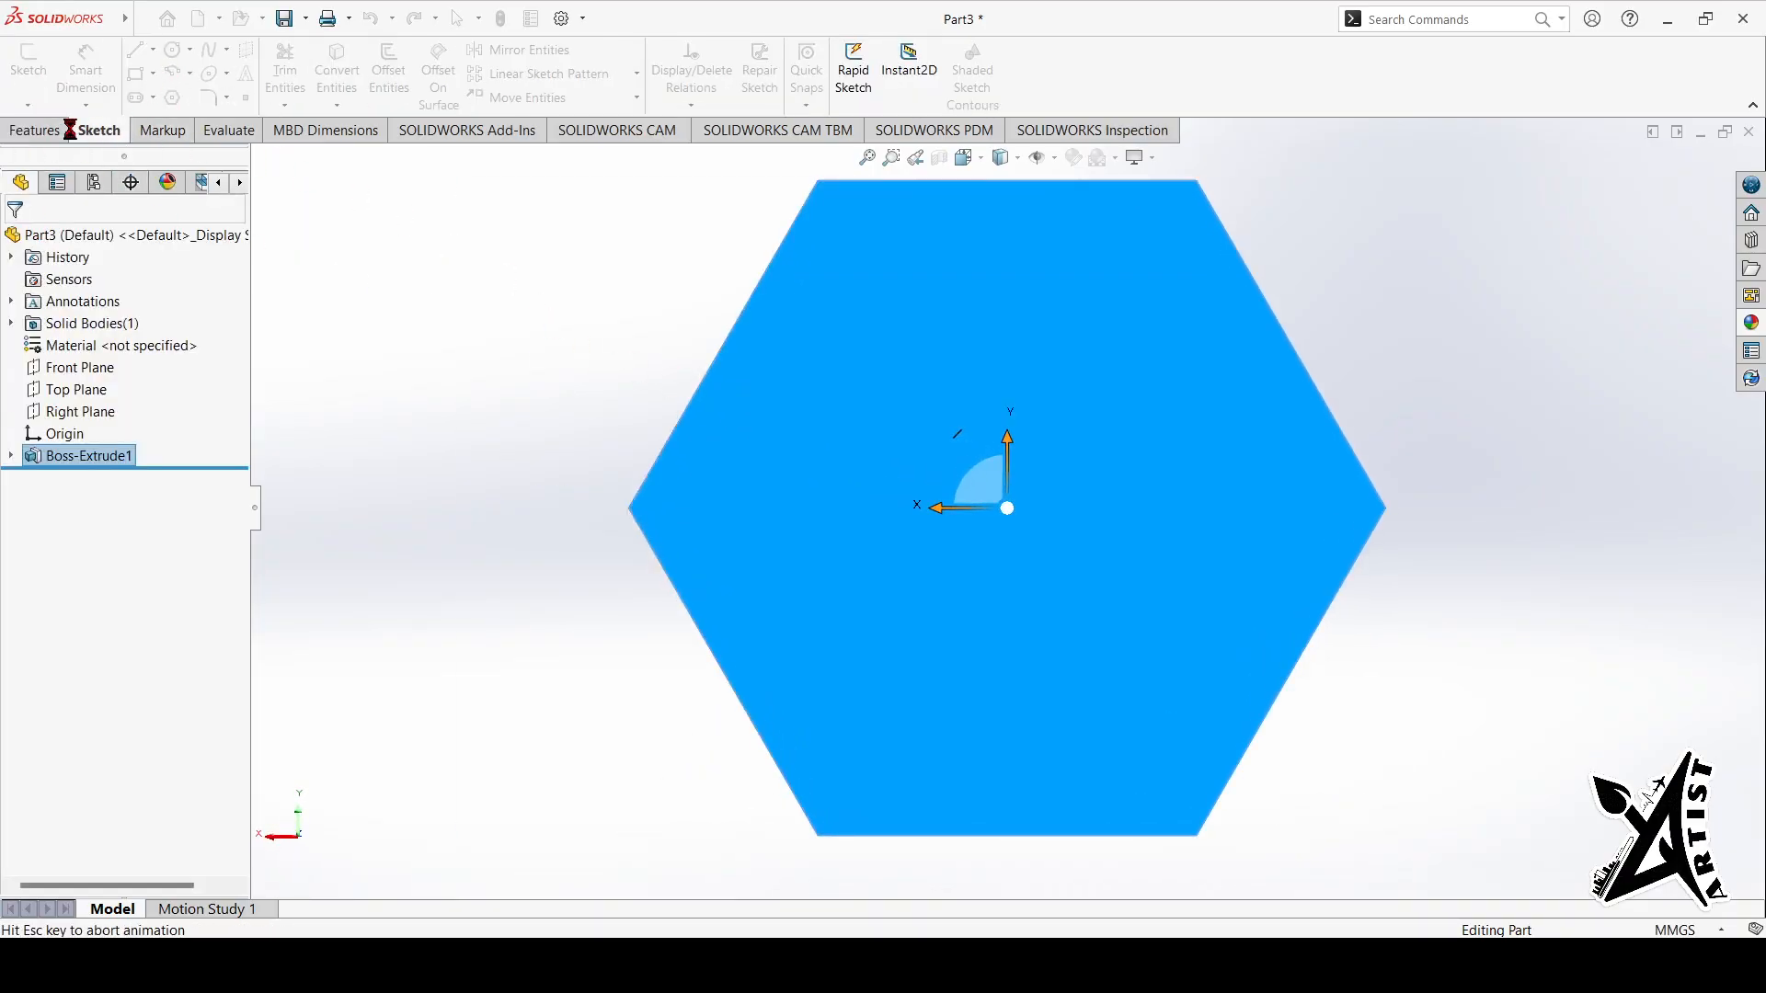
{"action": "left_click", "coordinate": [172, 51]}
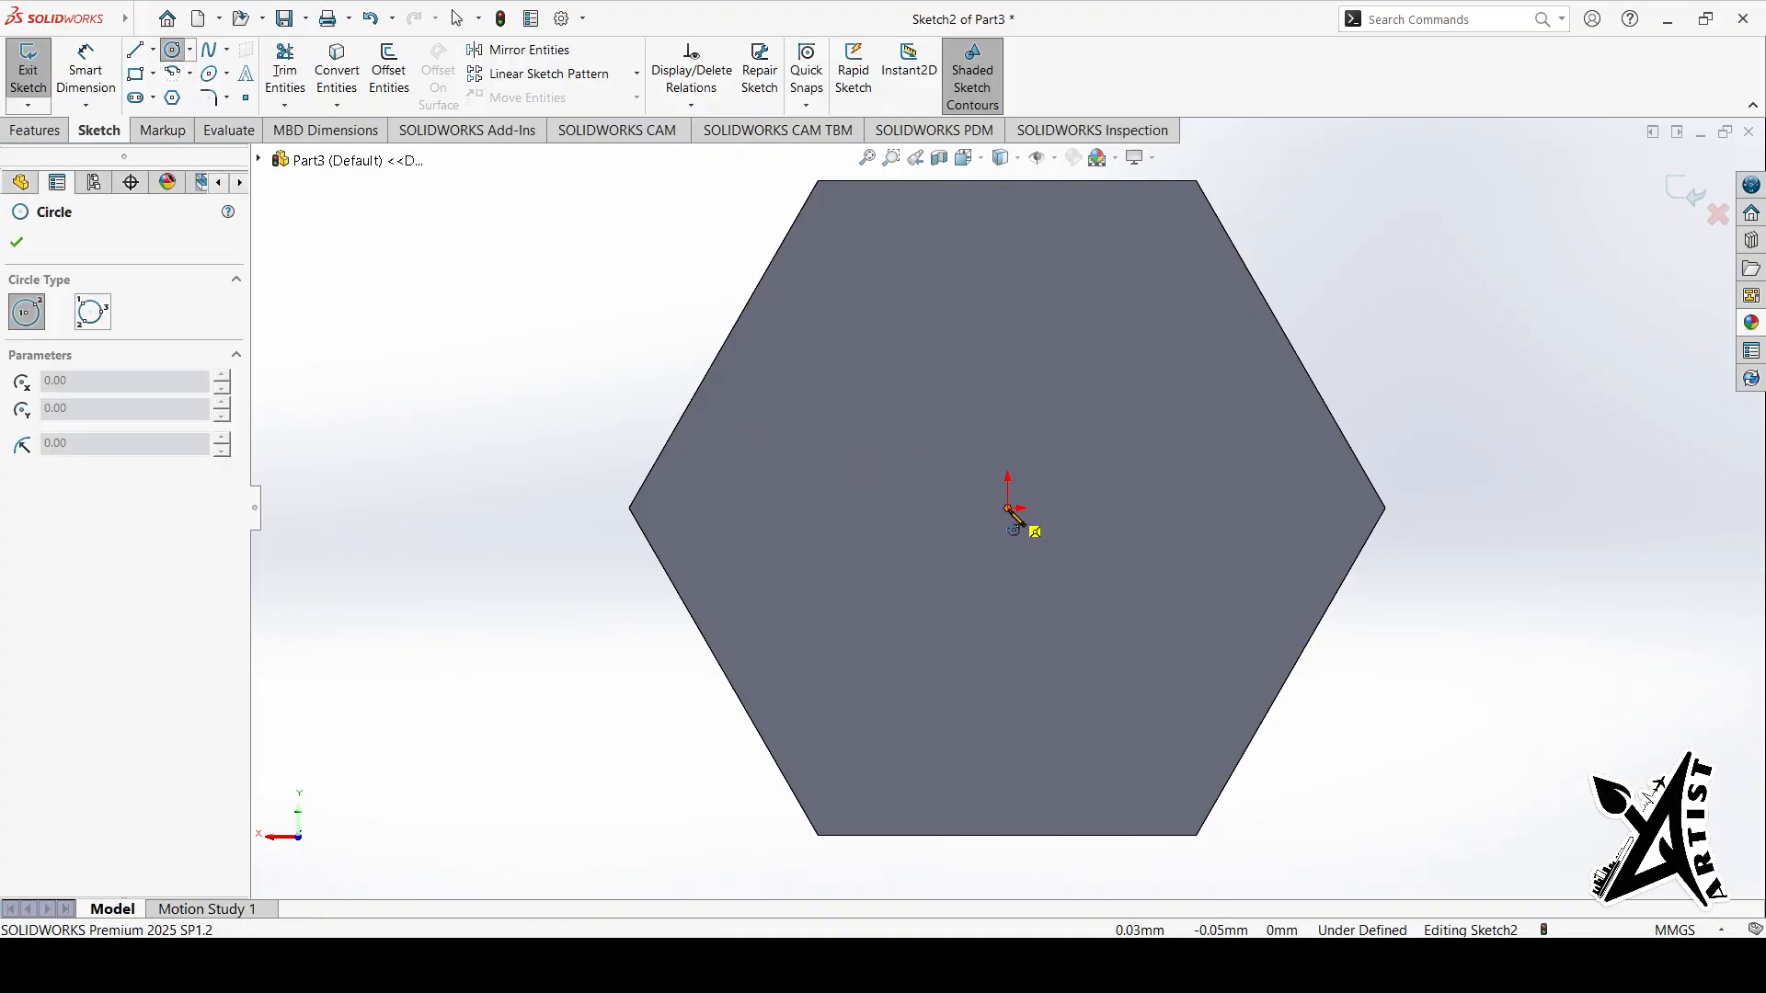
{"action": "left_click", "coordinate": [1008, 508]}
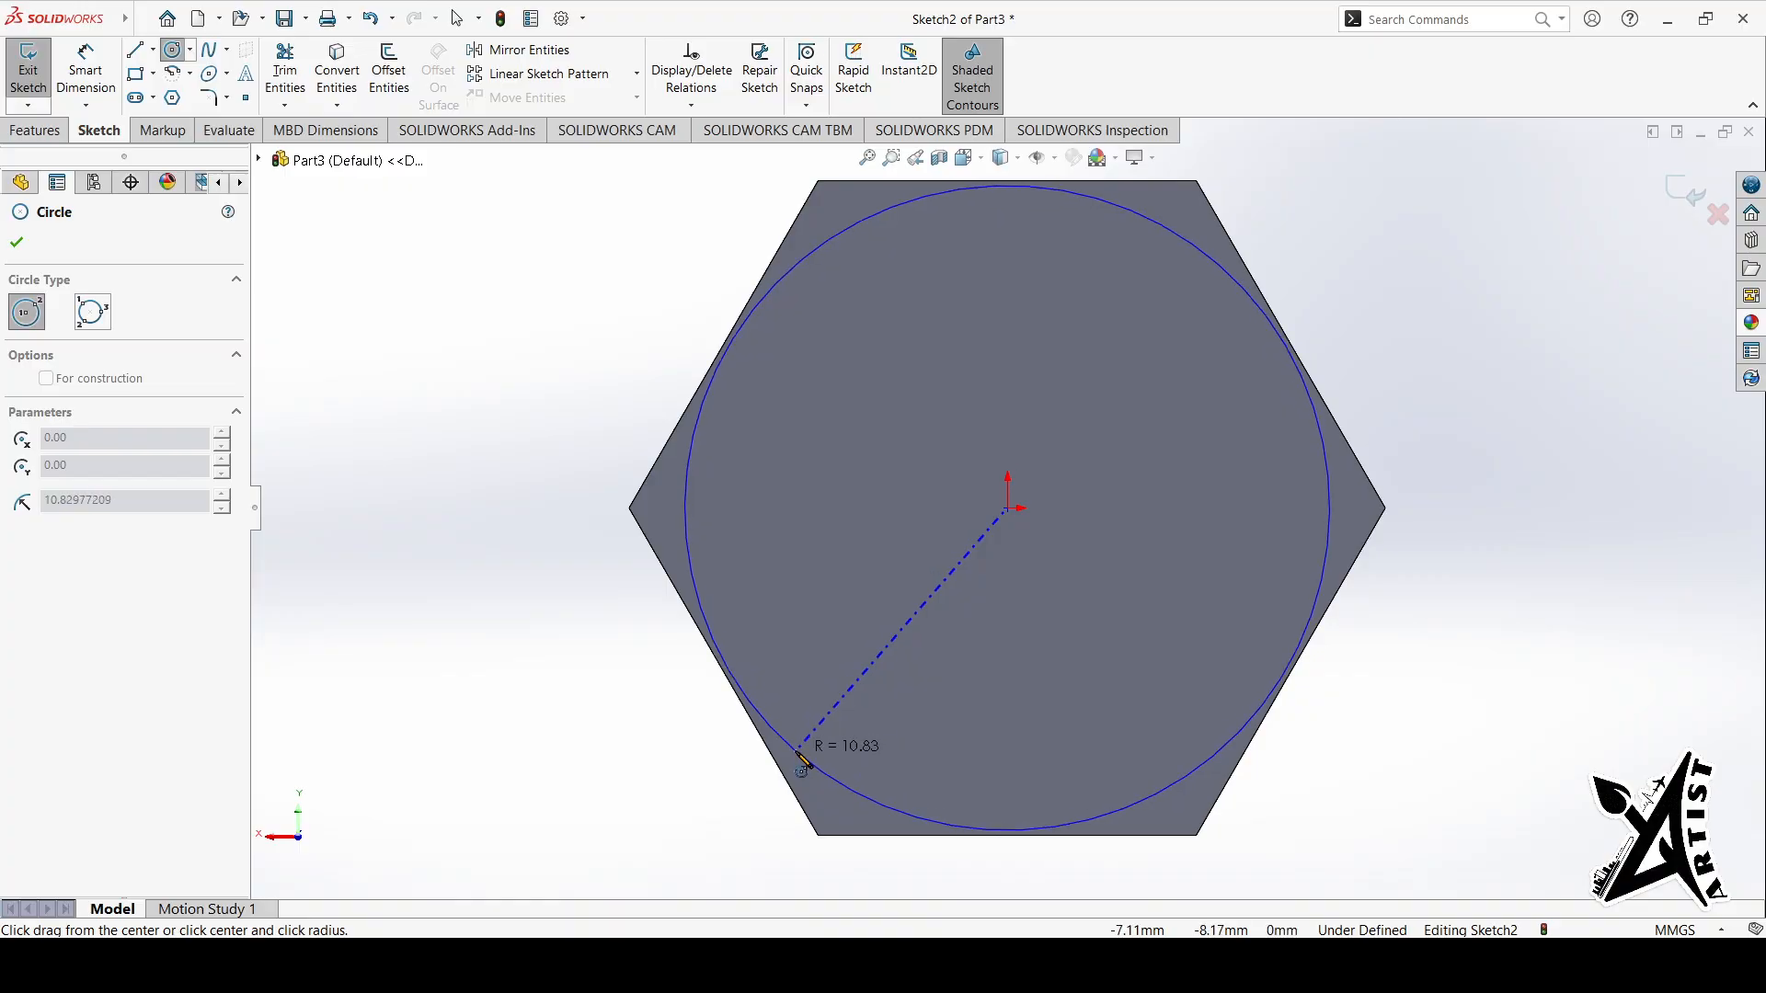
{"action": "left_click", "coordinate": [828, 734]}
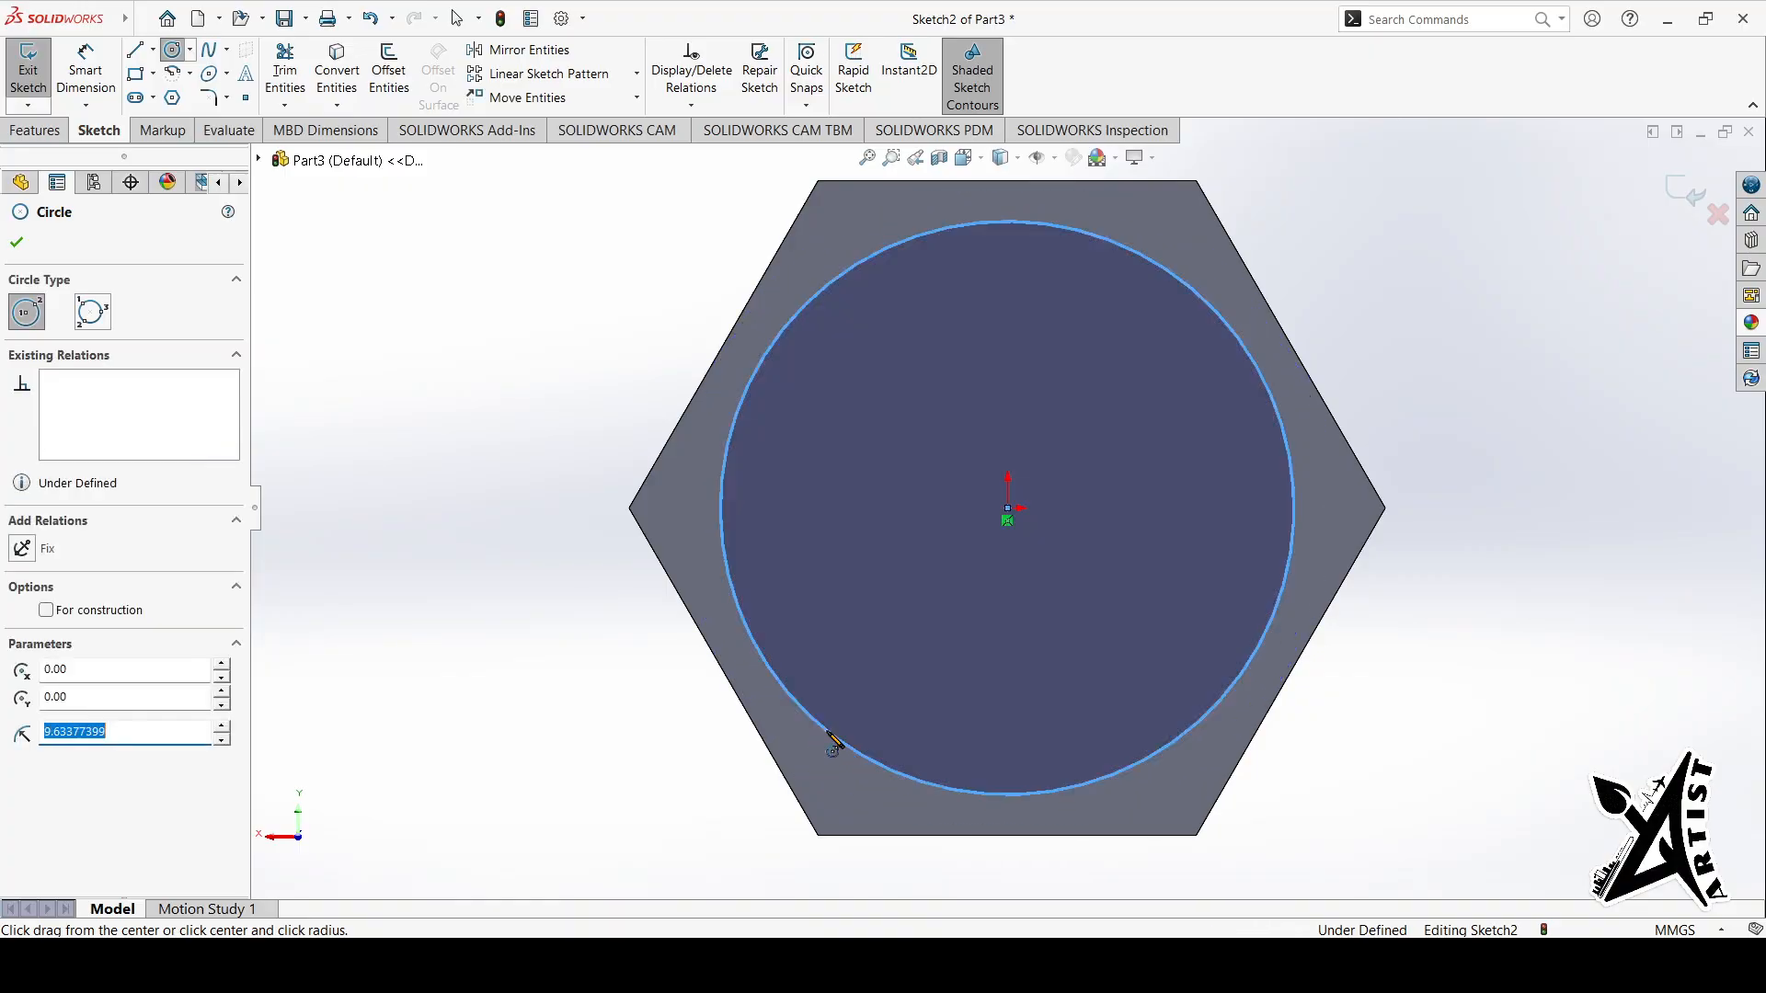
{"action": "left_click", "coordinate": [15, 245]}
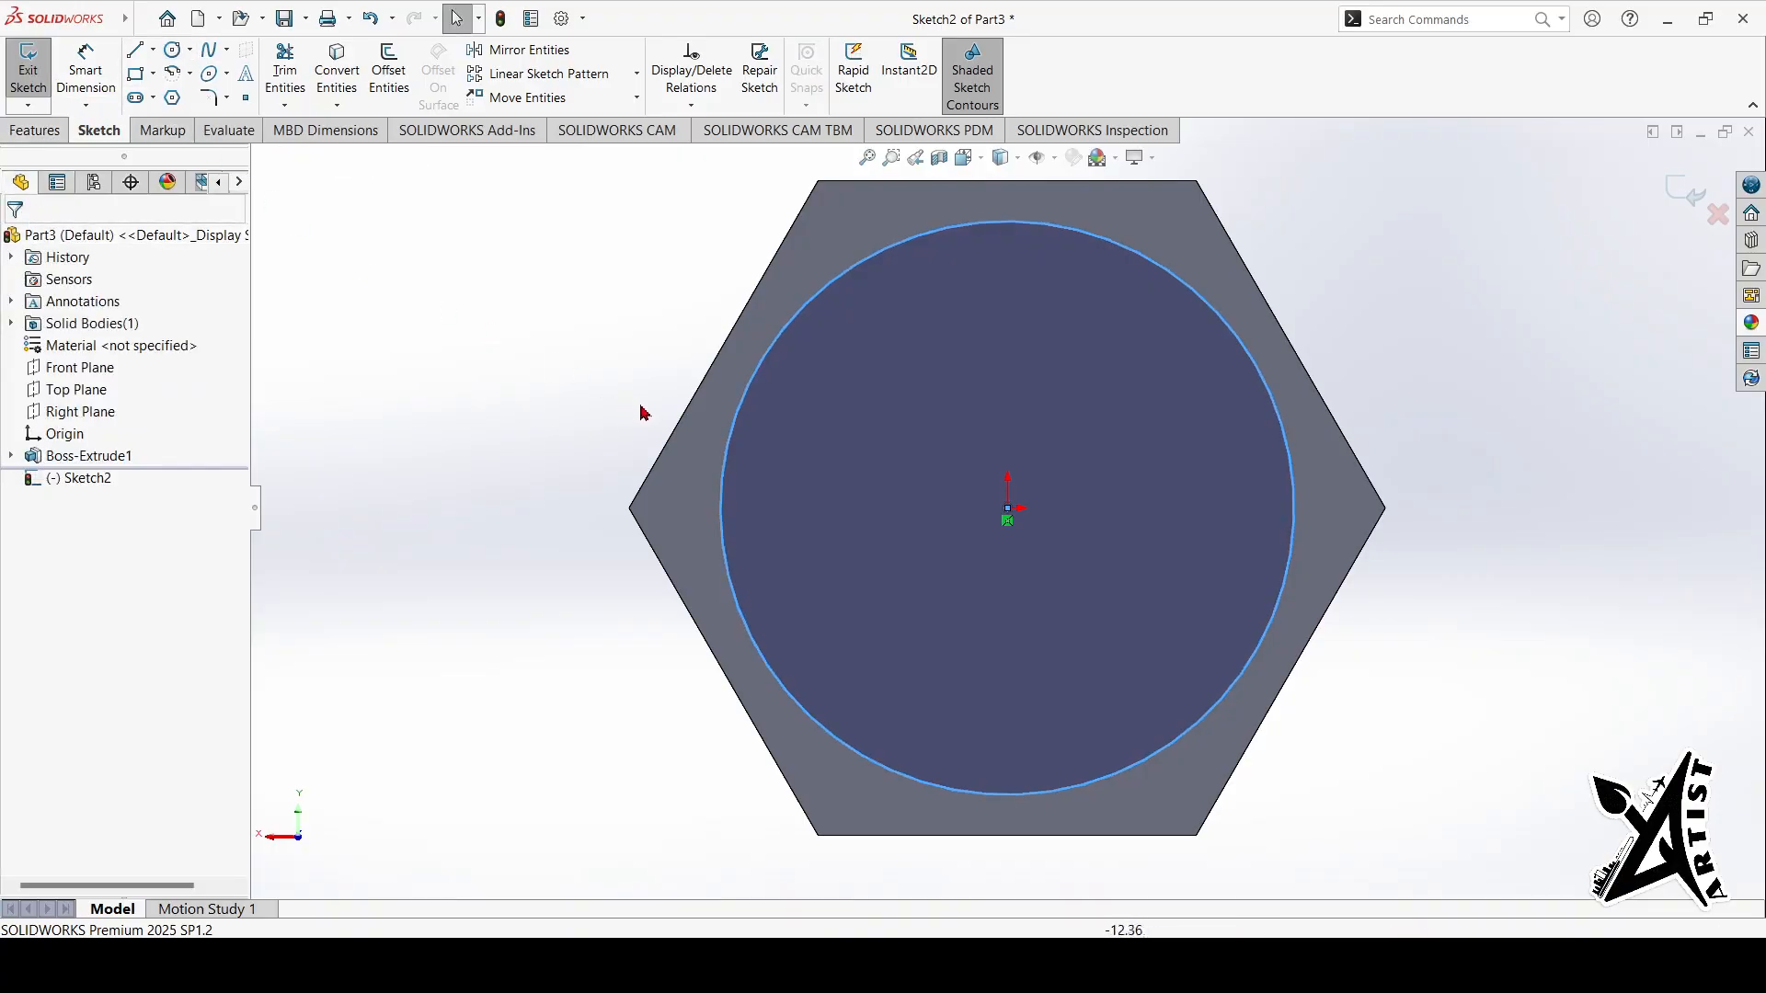
Step: Make the circle tangent to one side edge of the hexagonal face
{"action": "left_click", "coordinate": [726, 455]}
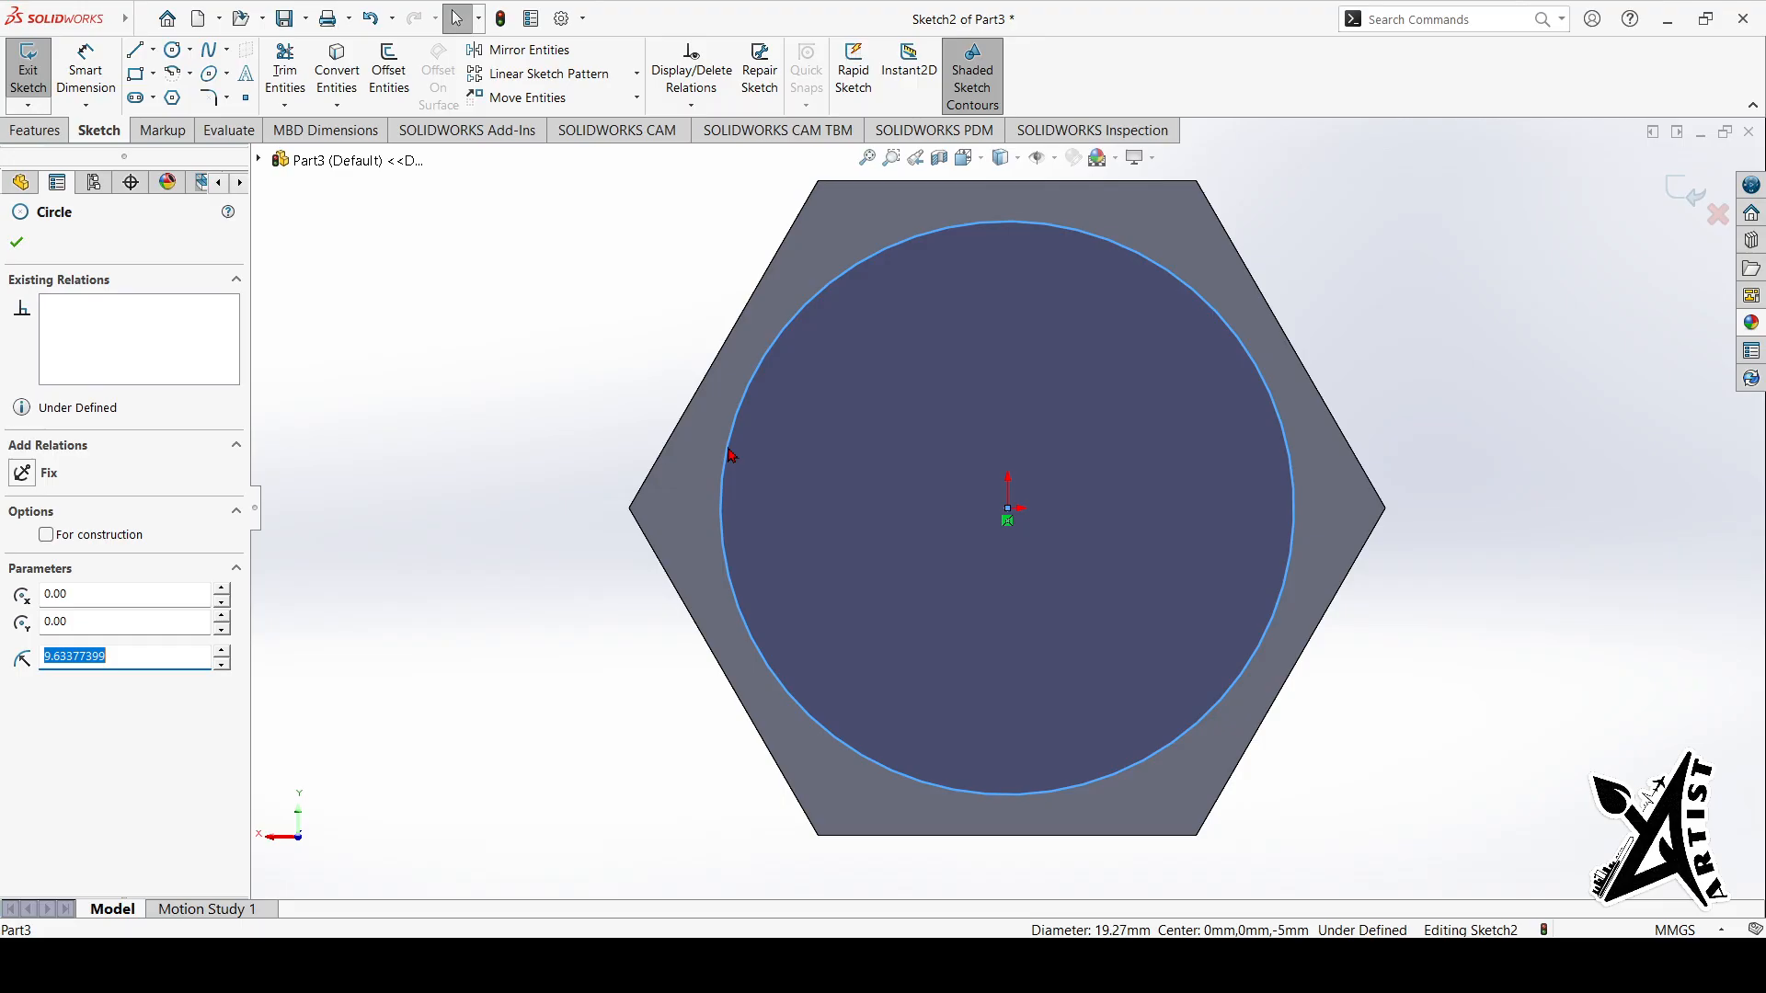
{"action": "left_click", "coordinate": [682, 416], "text": "ctrl"}
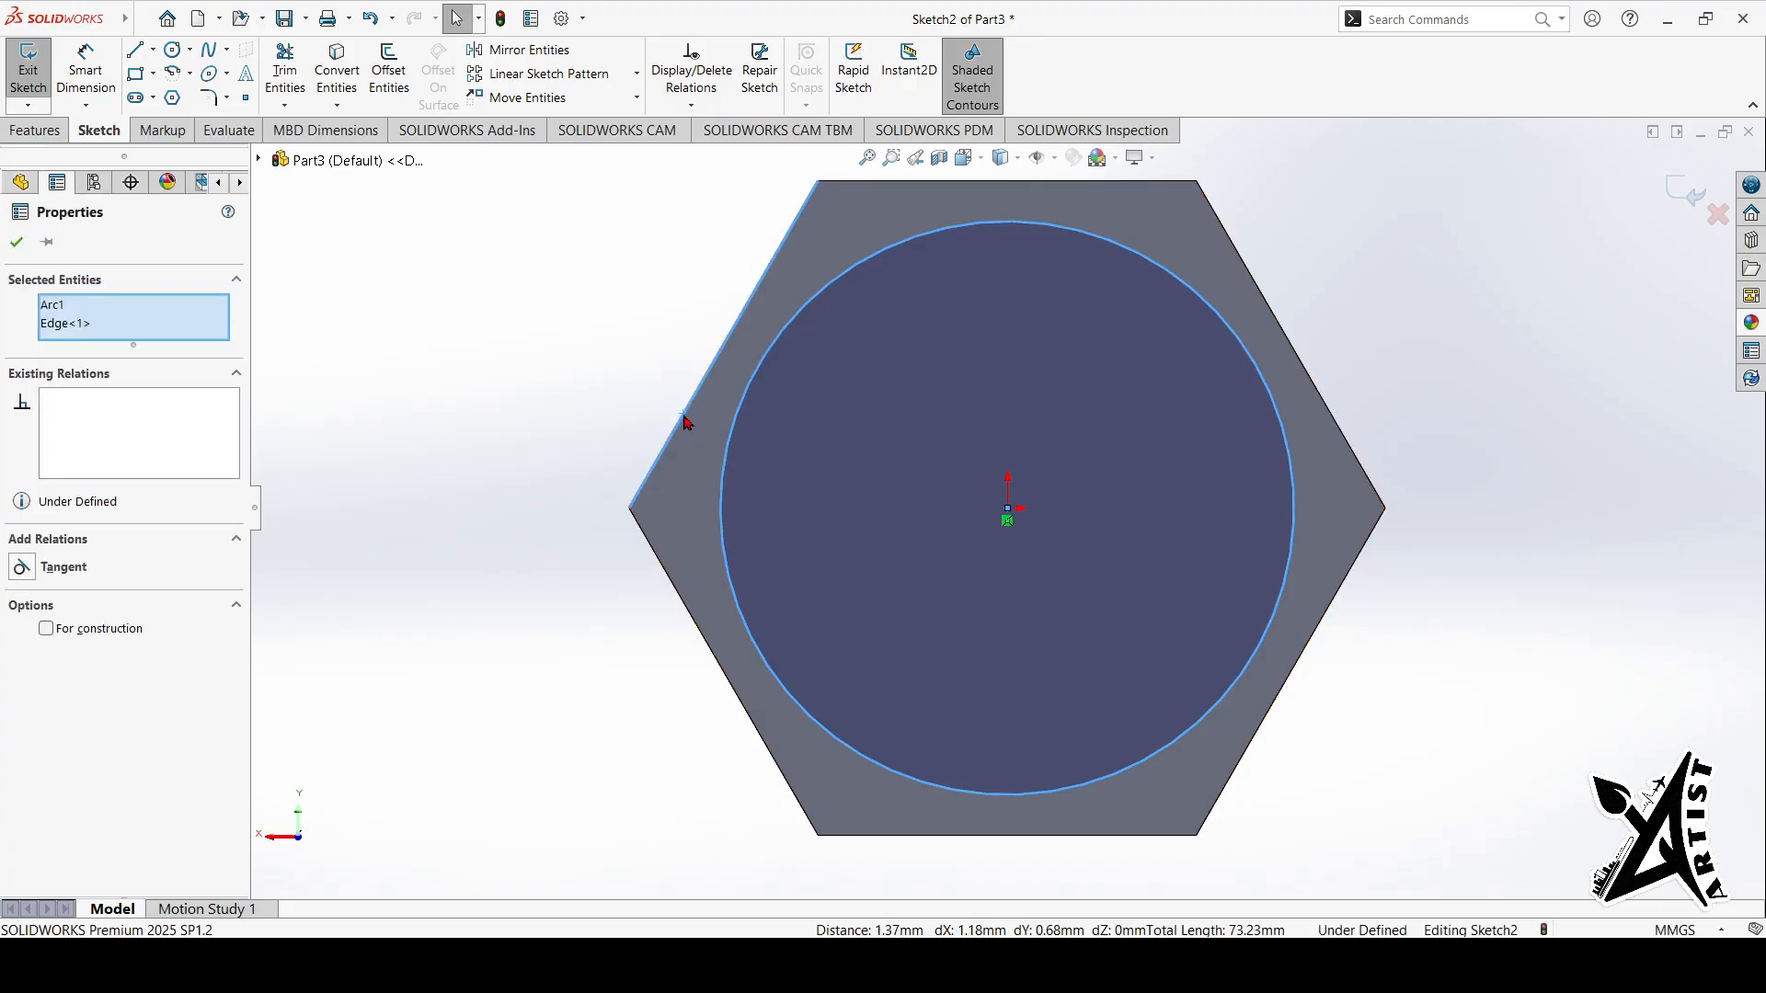
{"action": "left_click", "coordinate": [21, 568]}
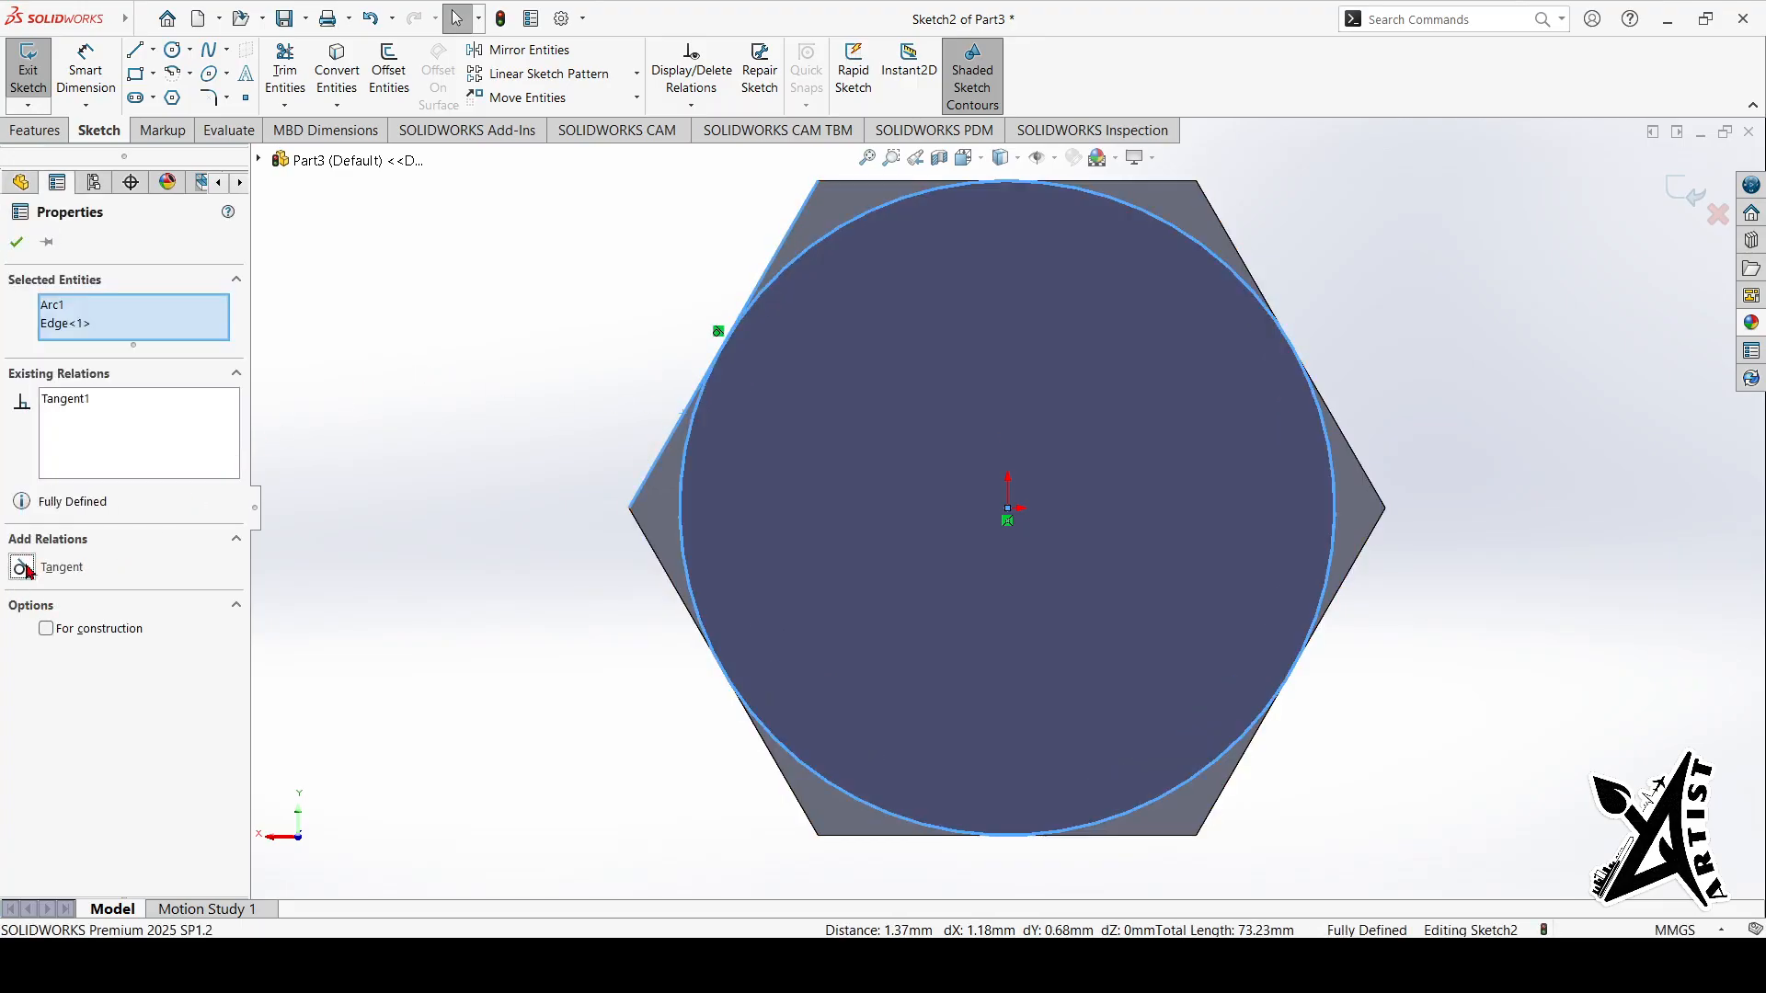
{"action": "left_click", "coordinate": [17, 242]}
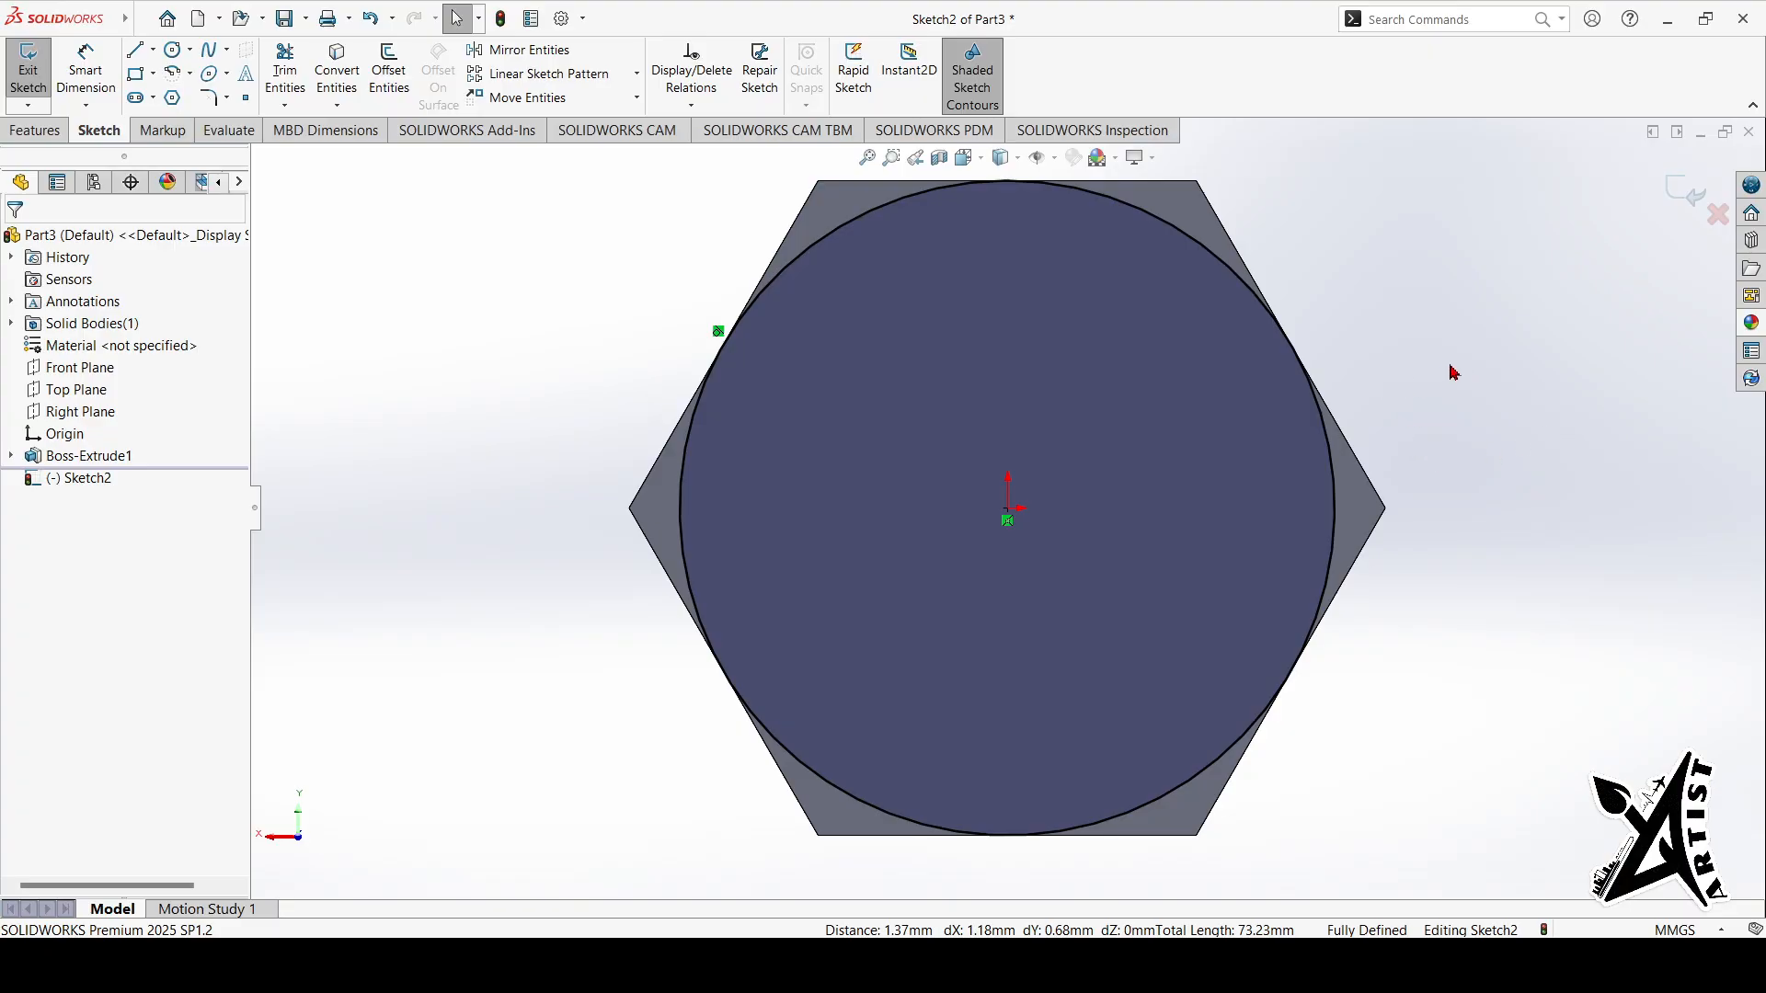
Step: Finish the circle sketch and flip the side to cut so the extruded cut removes the hexagon corners outside the circle
{"action": "double_click", "coordinate": [1663, 359]}
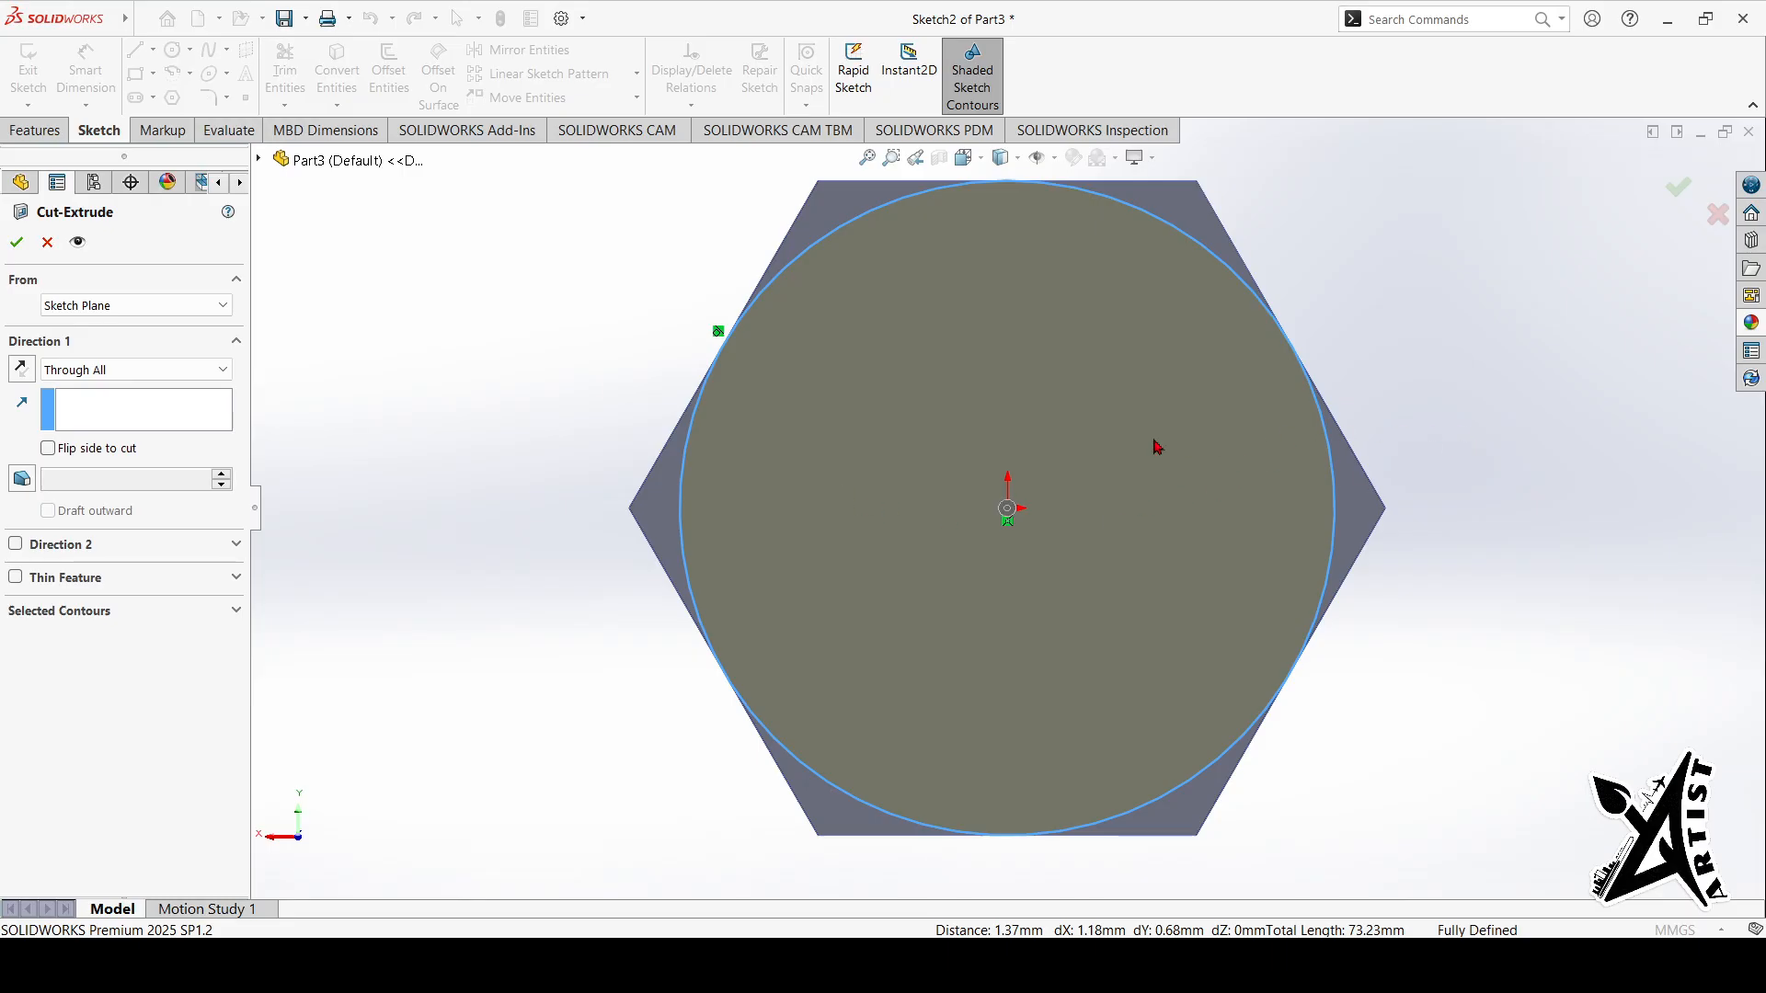
{"action": "left_click", "coordinate": [47, 449]}
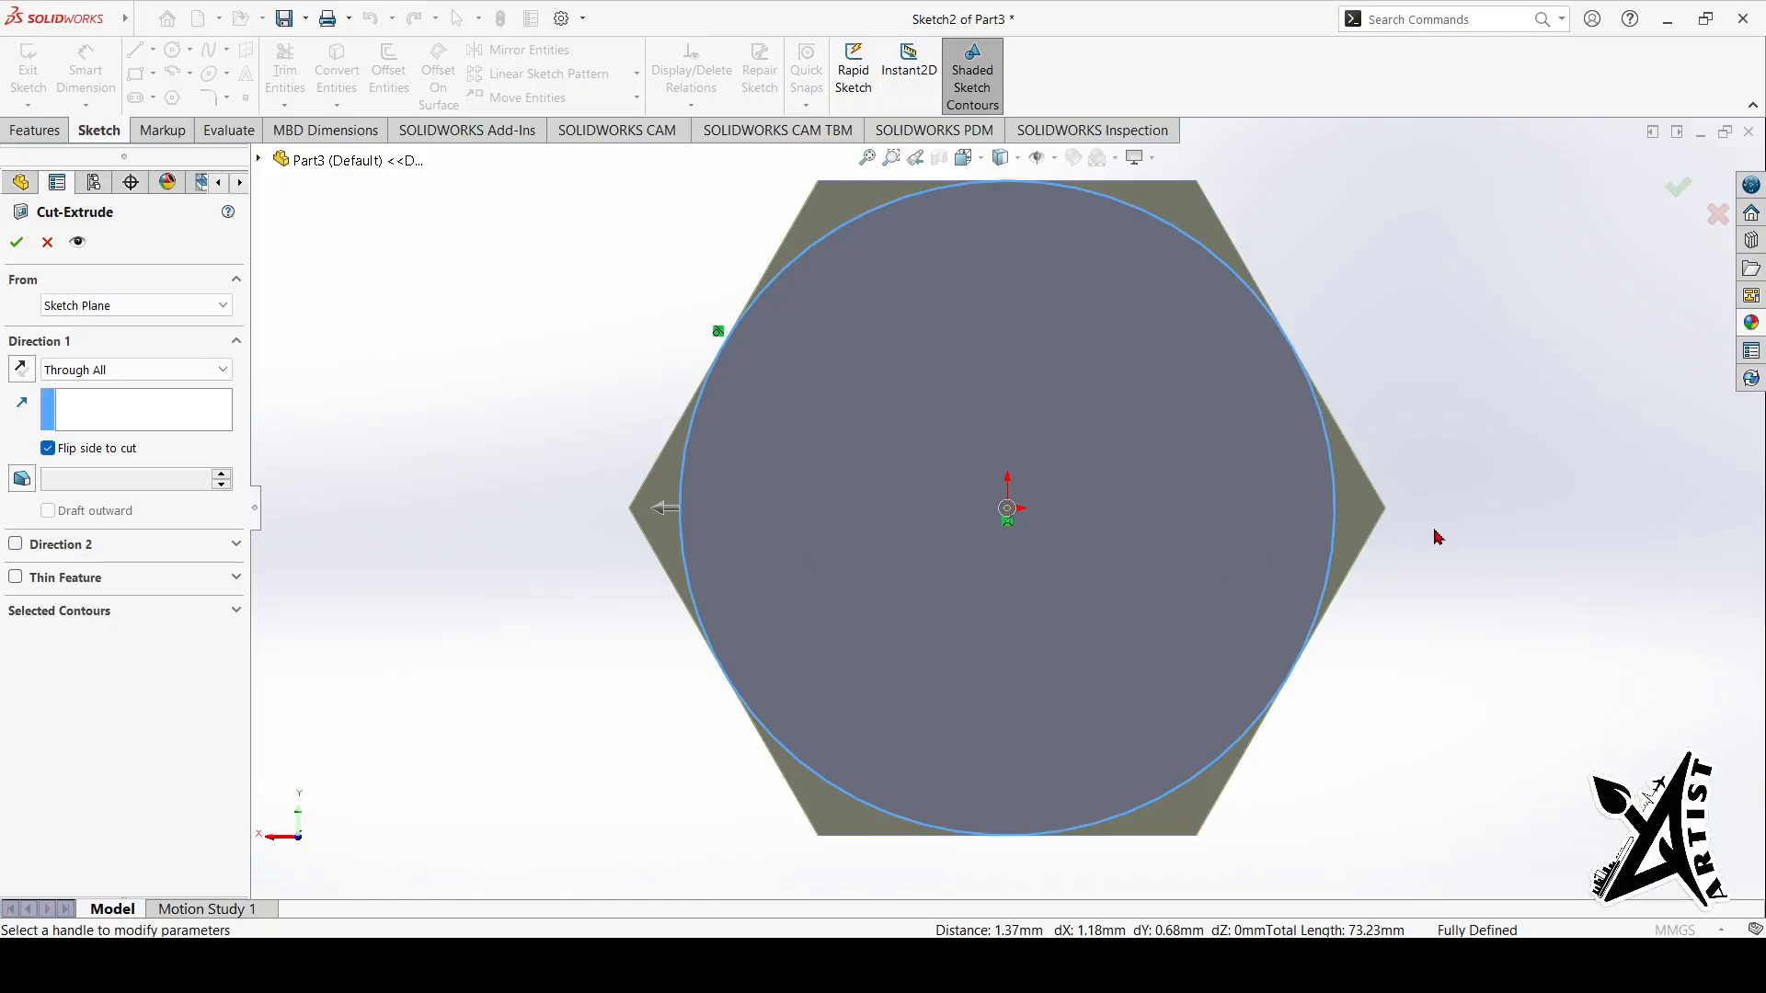
{"action": "middle_click_drag", "start_coordinate": [1407, 544], "coordinate": [1368, 567]}
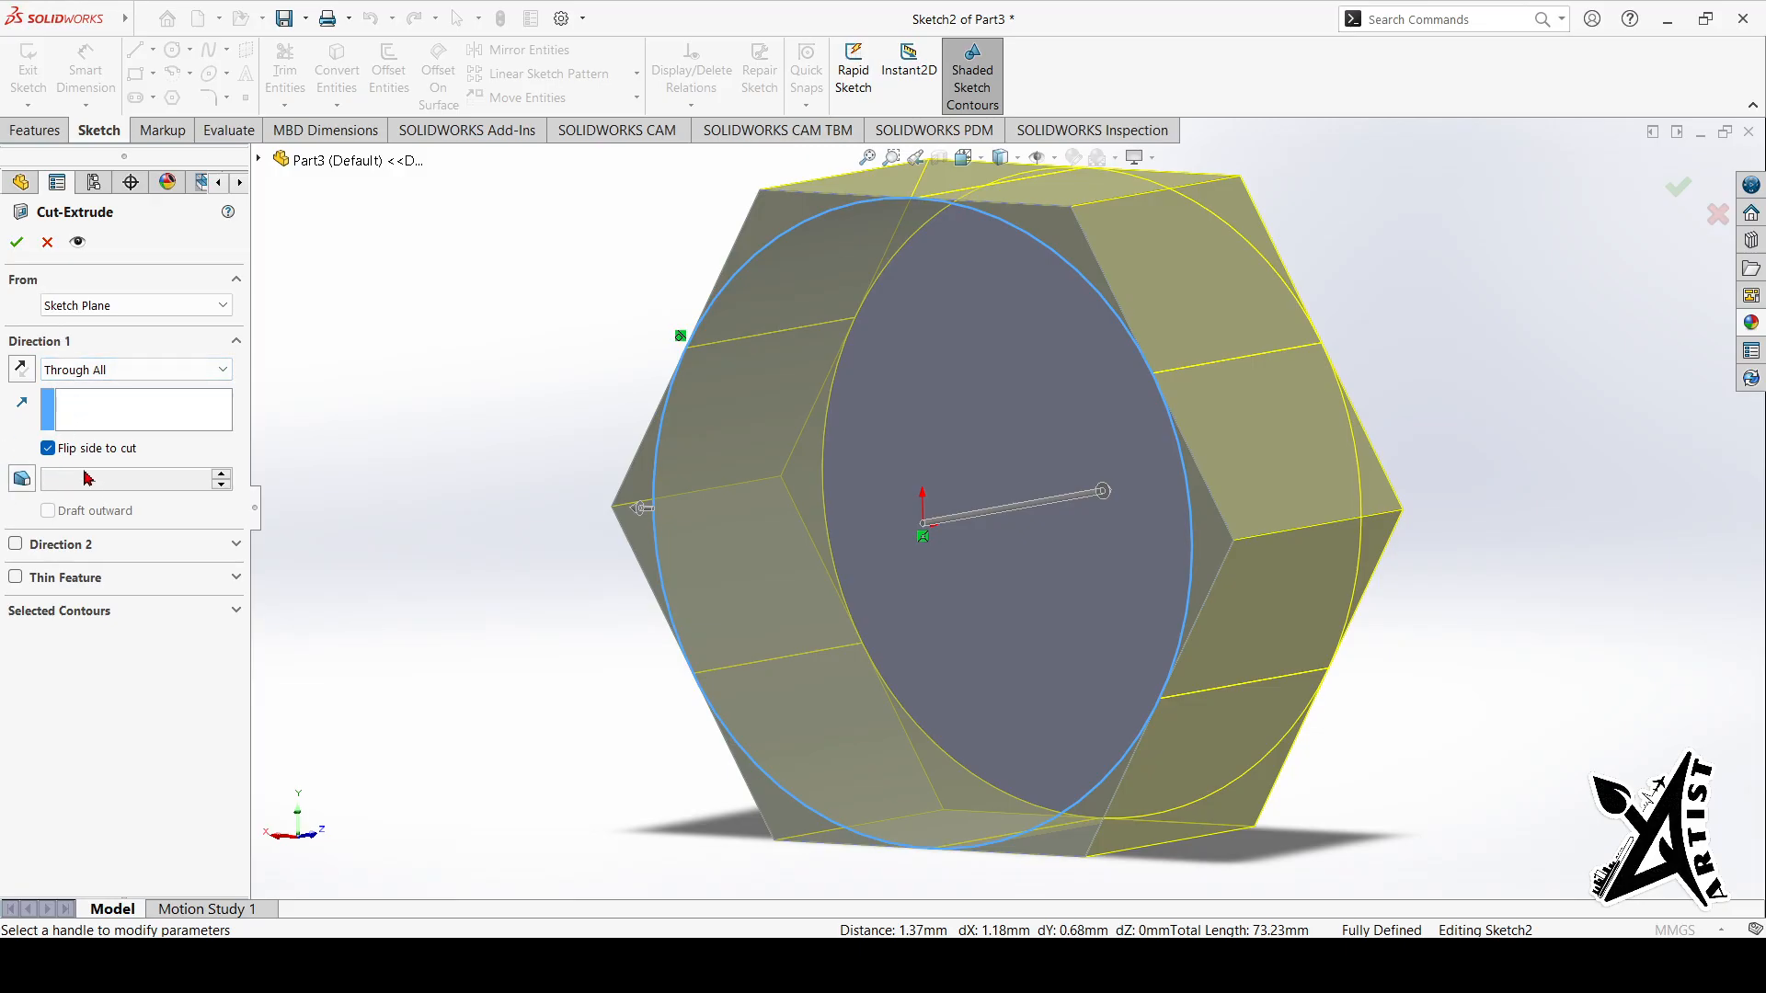
{"action": "left_click", "coordinate": [106, 367]}
{"action": "left_click", "coordinate": [70, 395]}
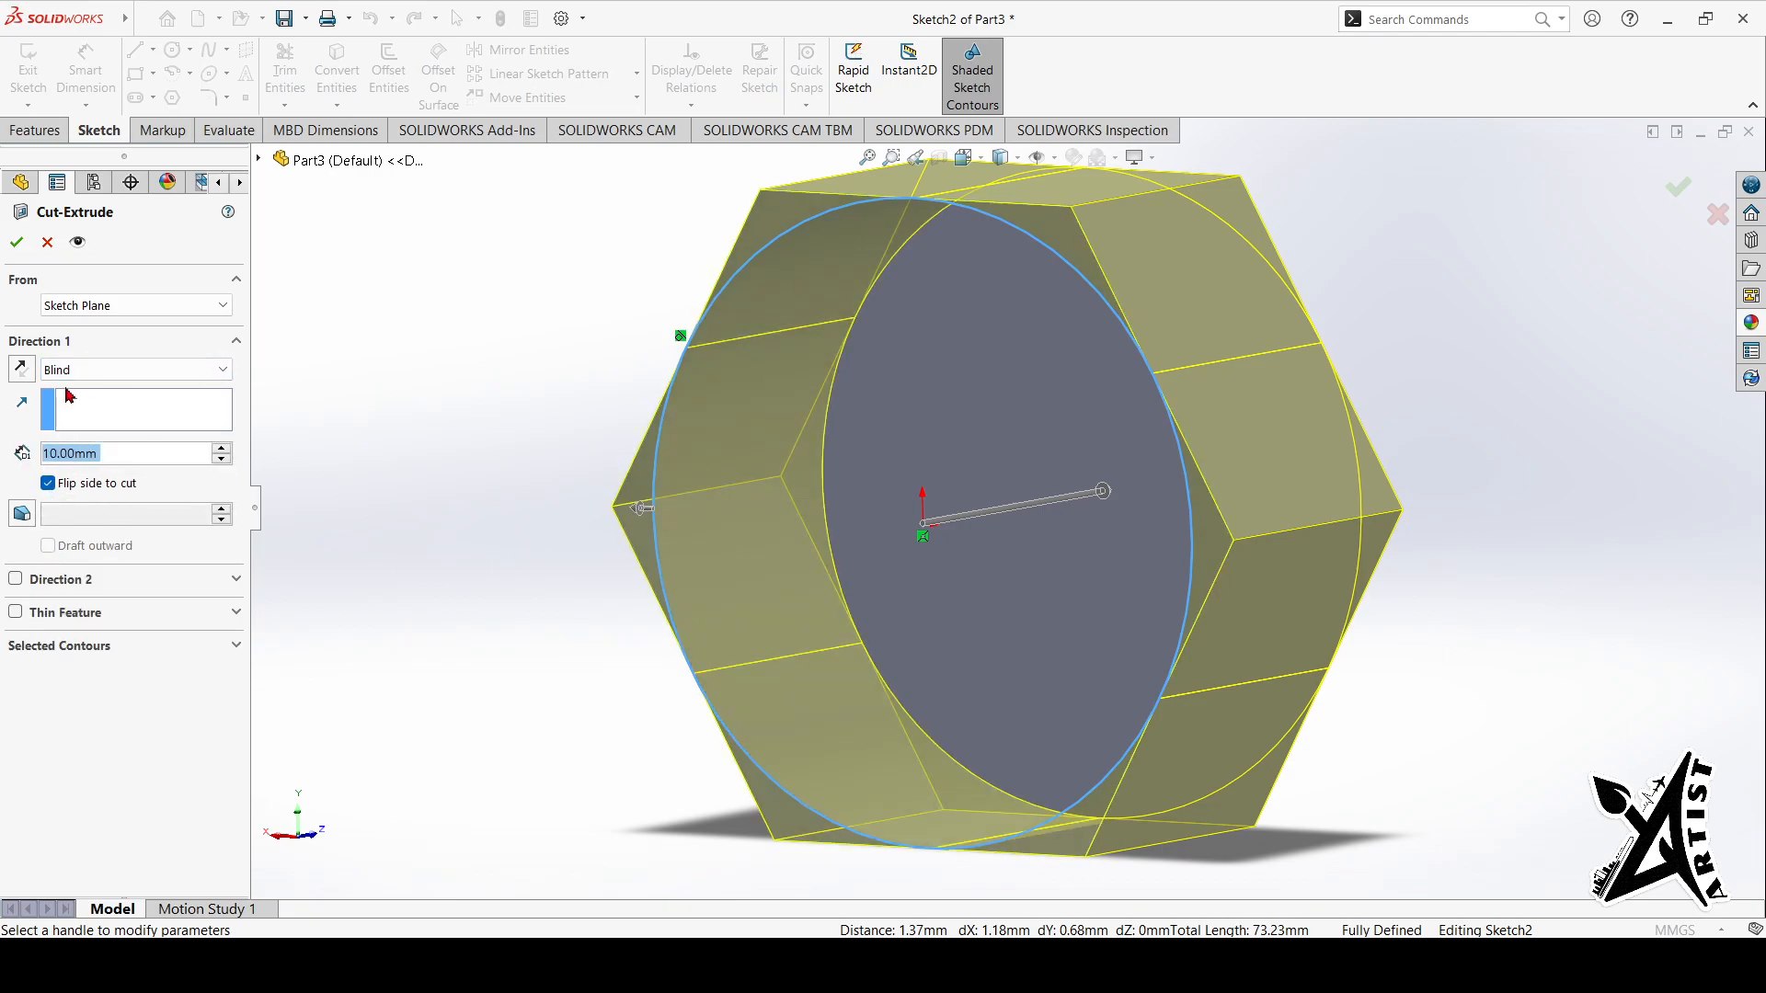
{"action": "left_click", "coordinate": [93, 375]}
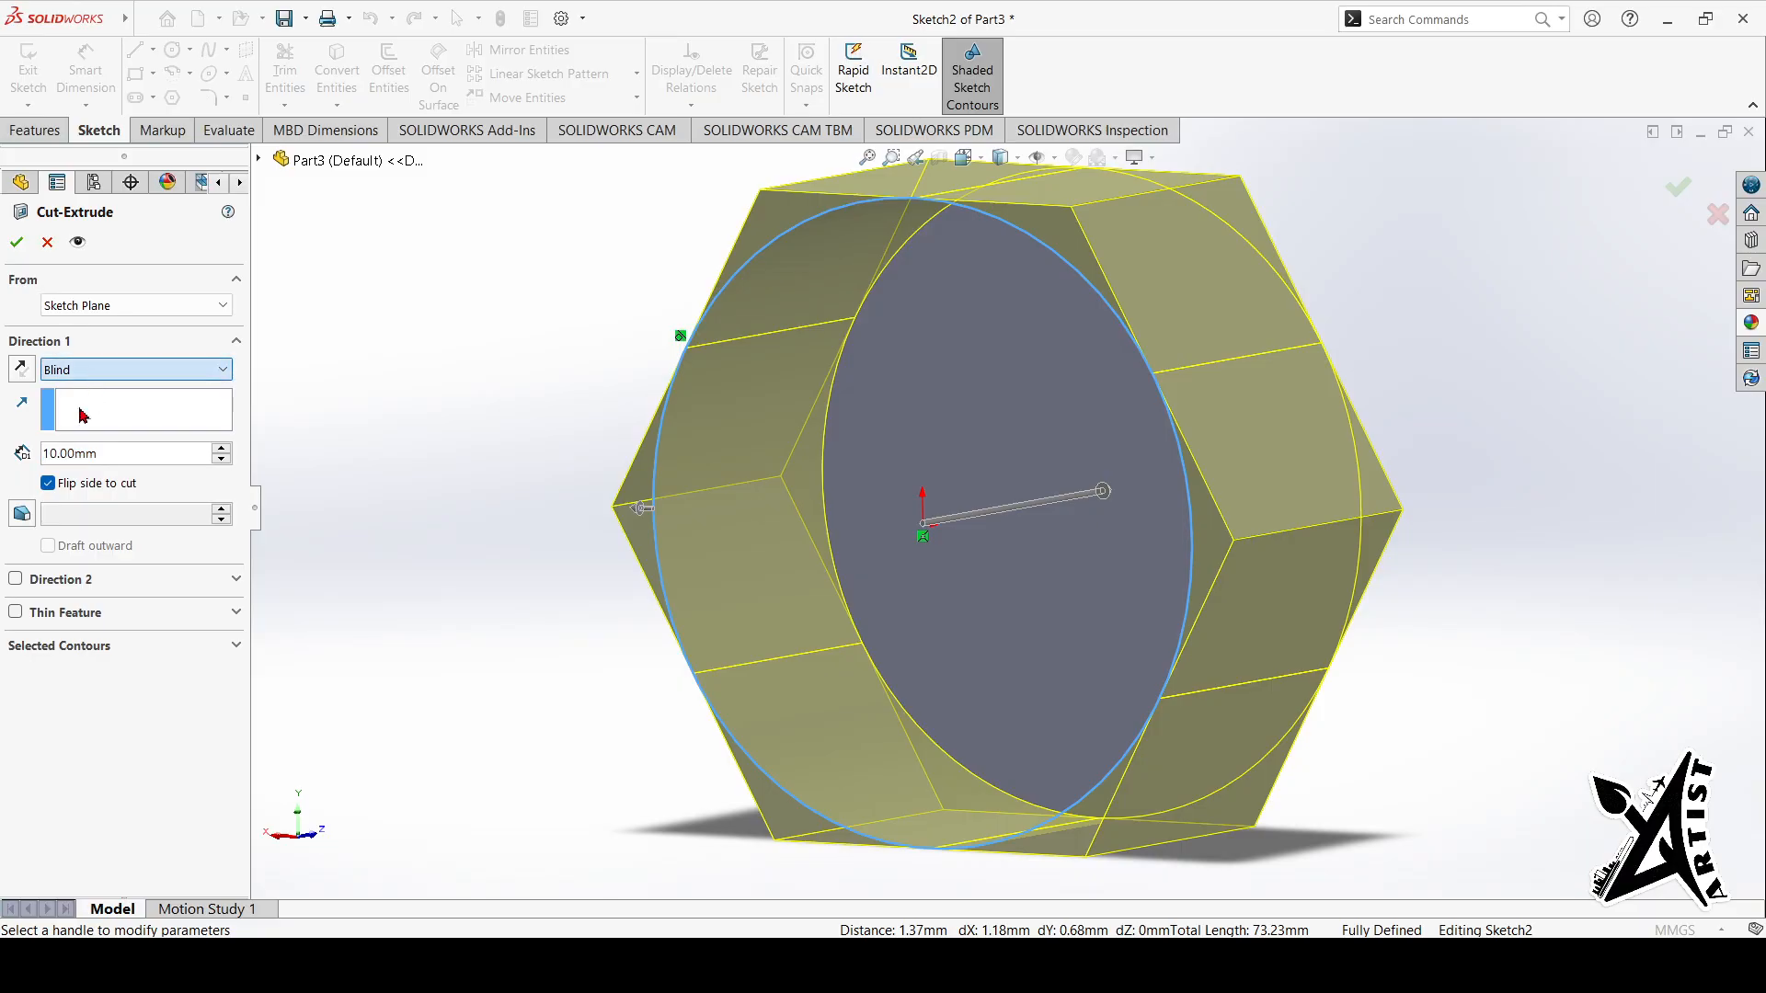
{"action": "left_click", "coordinate": [80, 415]}
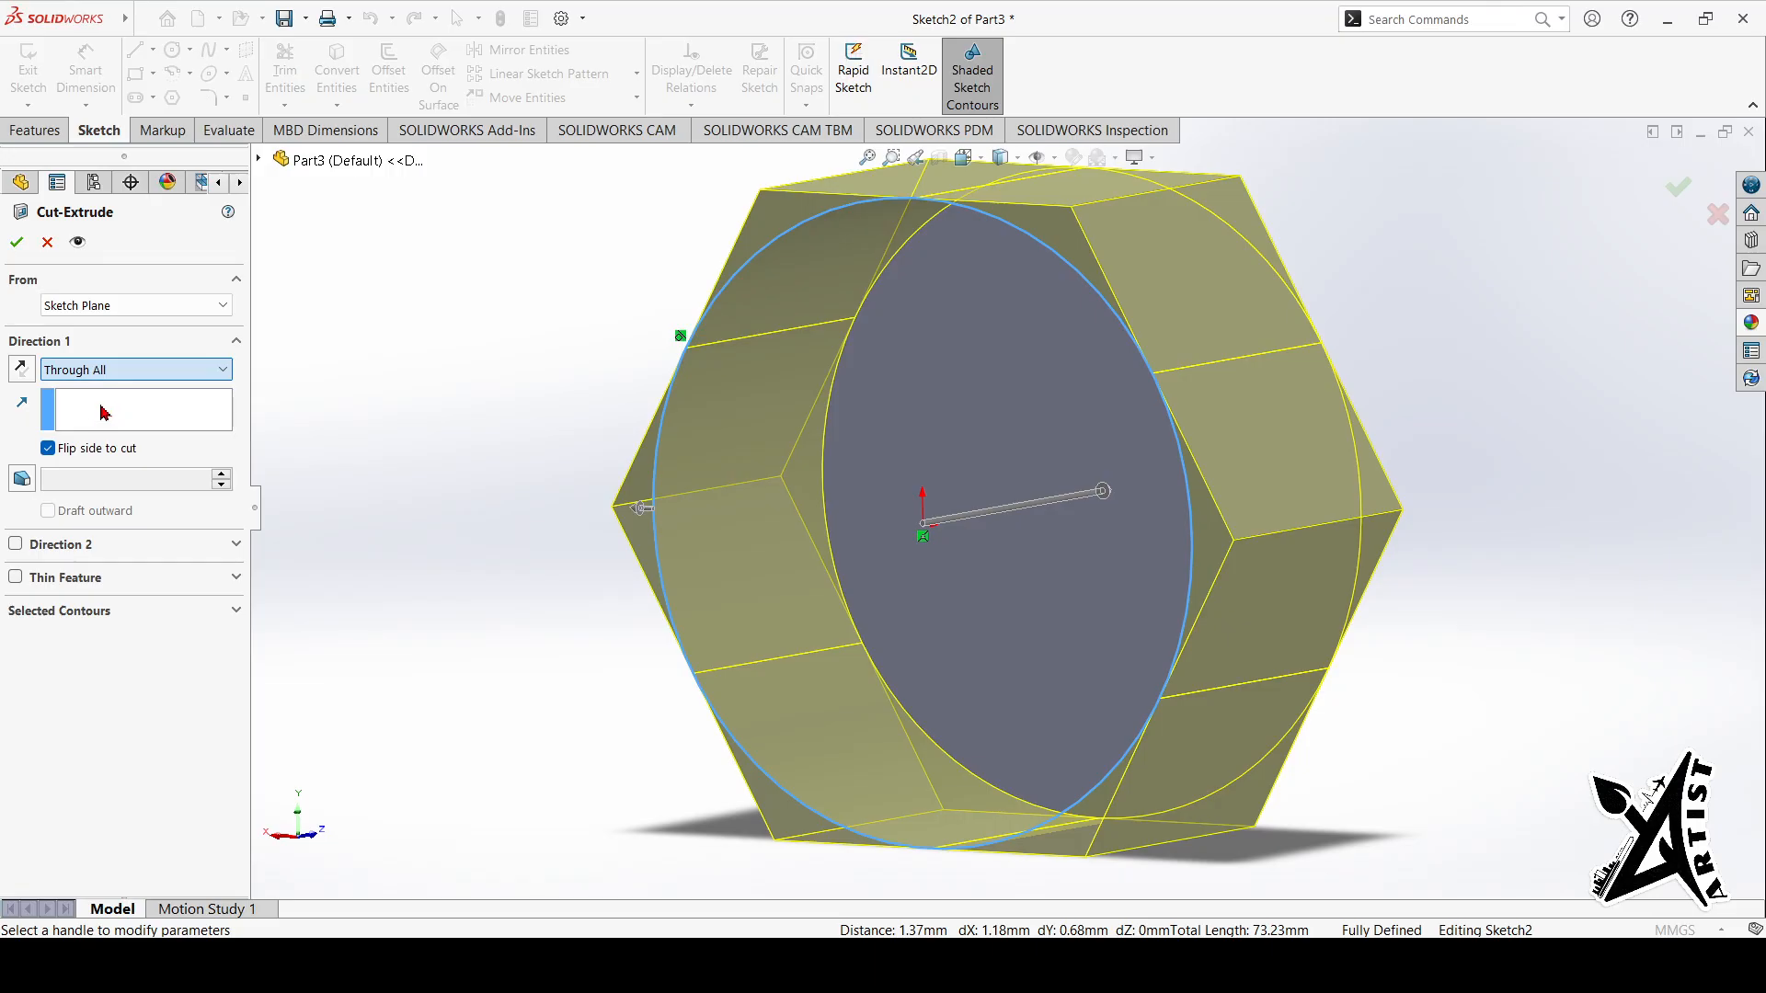
Step: Add a 45° inward draft to the Through All corner cut and complete the feature
{"action": "left_click", "coordinate": [22, 479]}
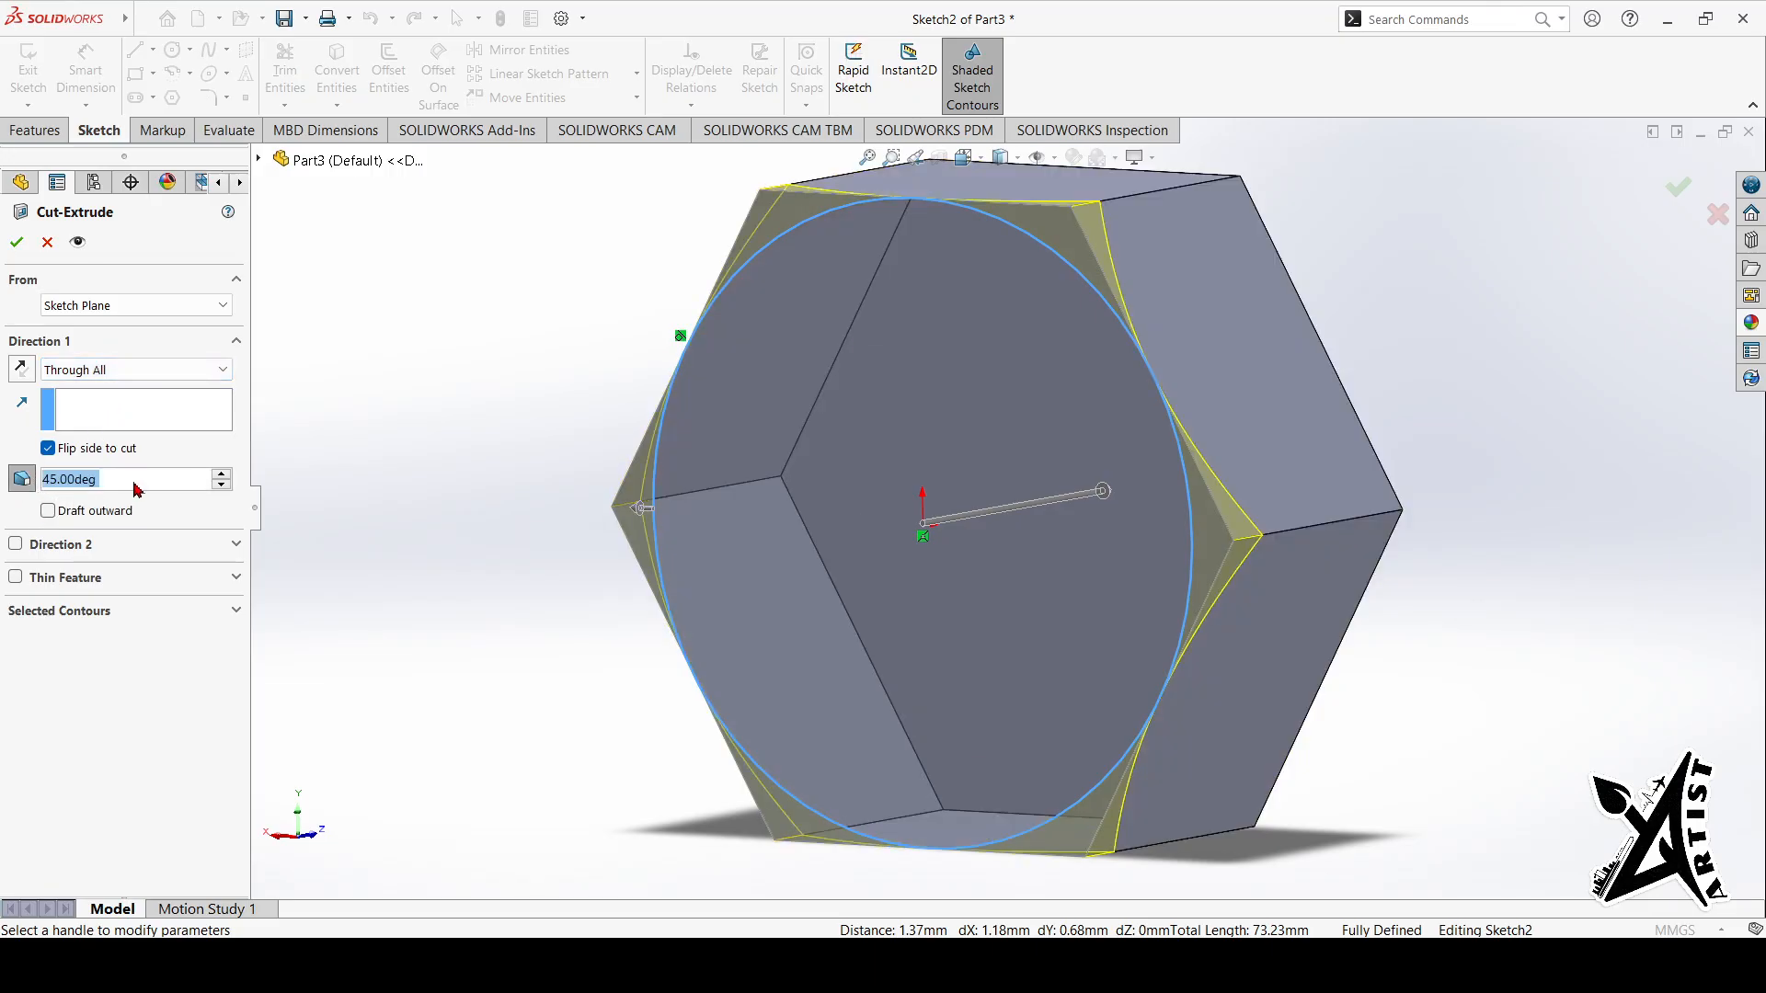
{"action": "left_click", "coordinate": [125, 480]}
{"action": "left_click", "coordinate": [48, 512]}
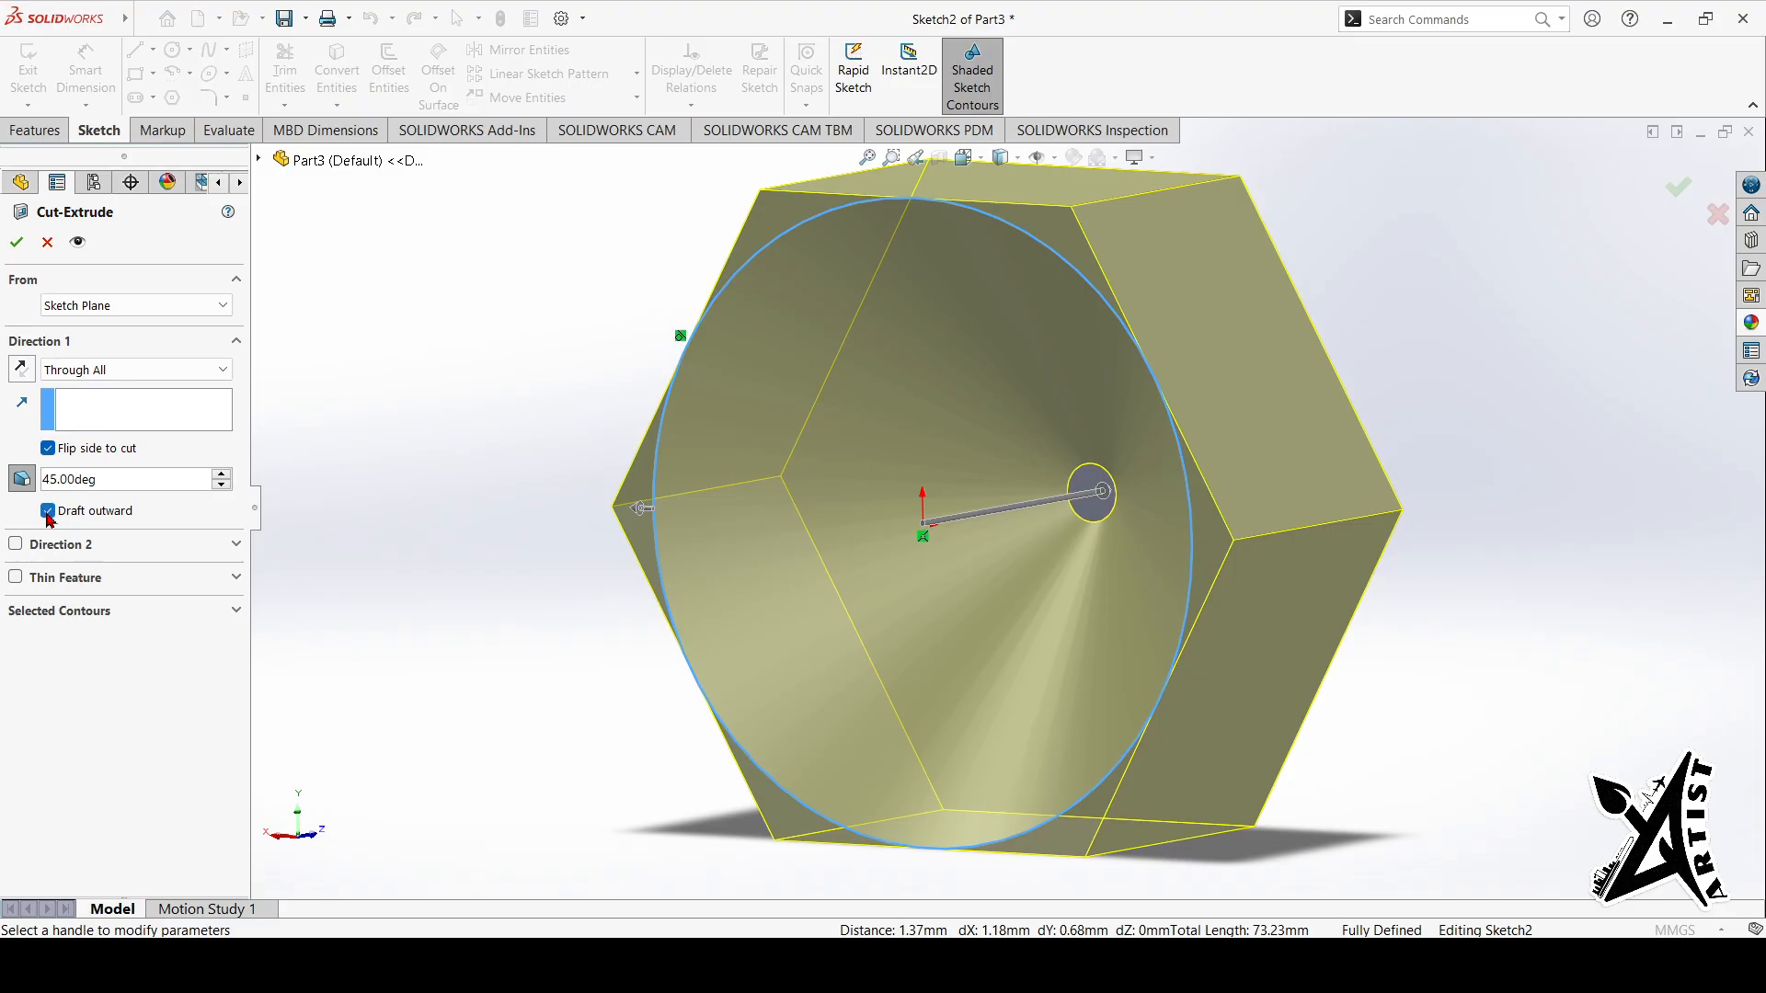
{"action": "left_click", "coordinate": [49, 512]}
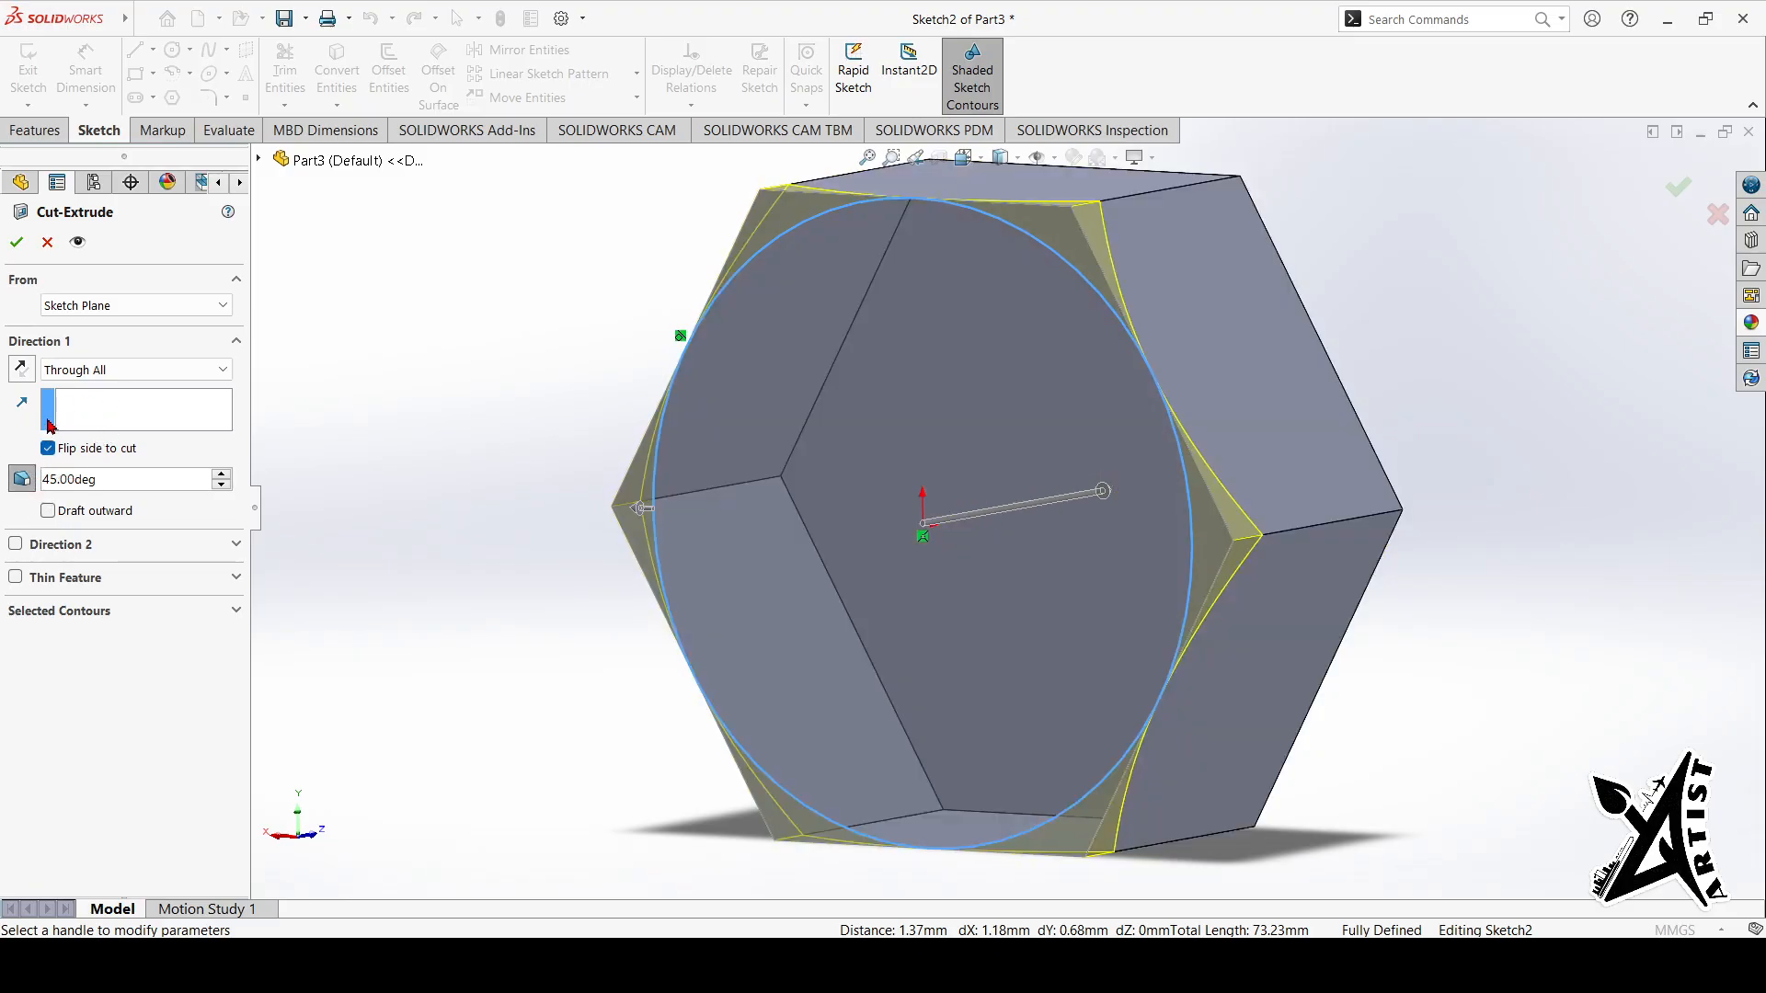
{"action": "left_click", "coordinate": [16, 243]}
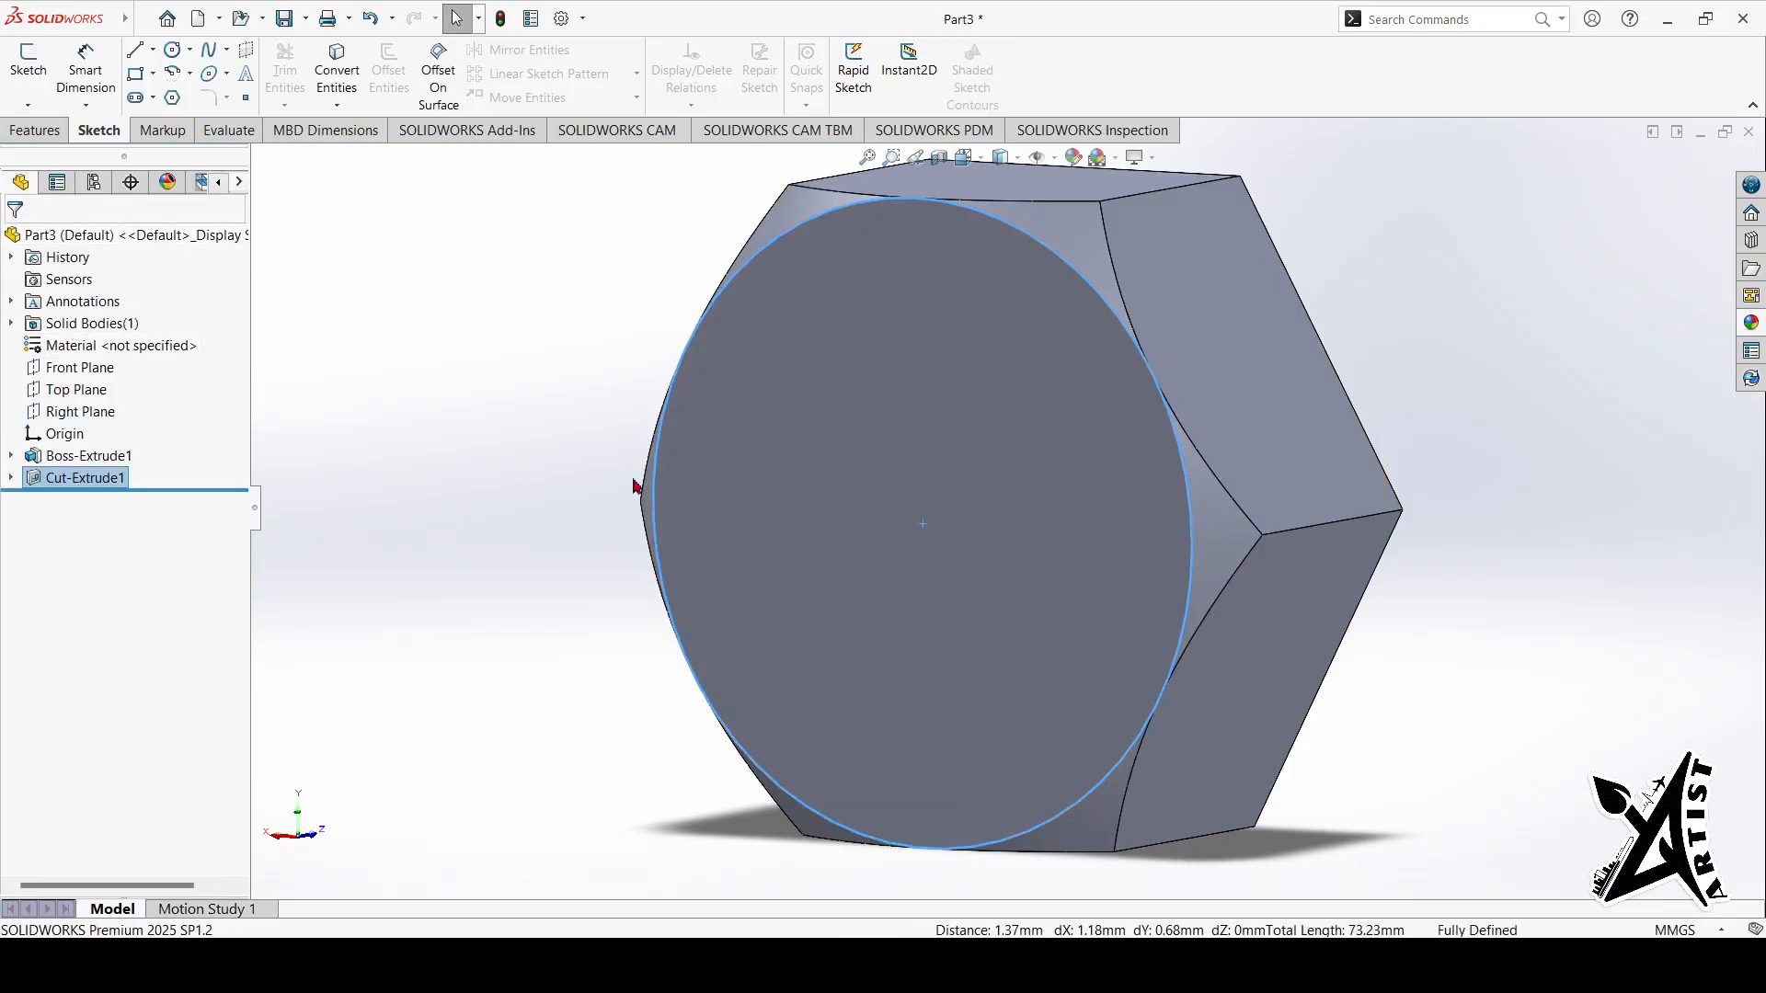
Step: Mirror the drafted corner cut about the Front Plane onto the opposite side of the hexagon
{"action": "middle_click_drag", "start_coordinate": [1608, 550], "coordinate": [1555, 623]}
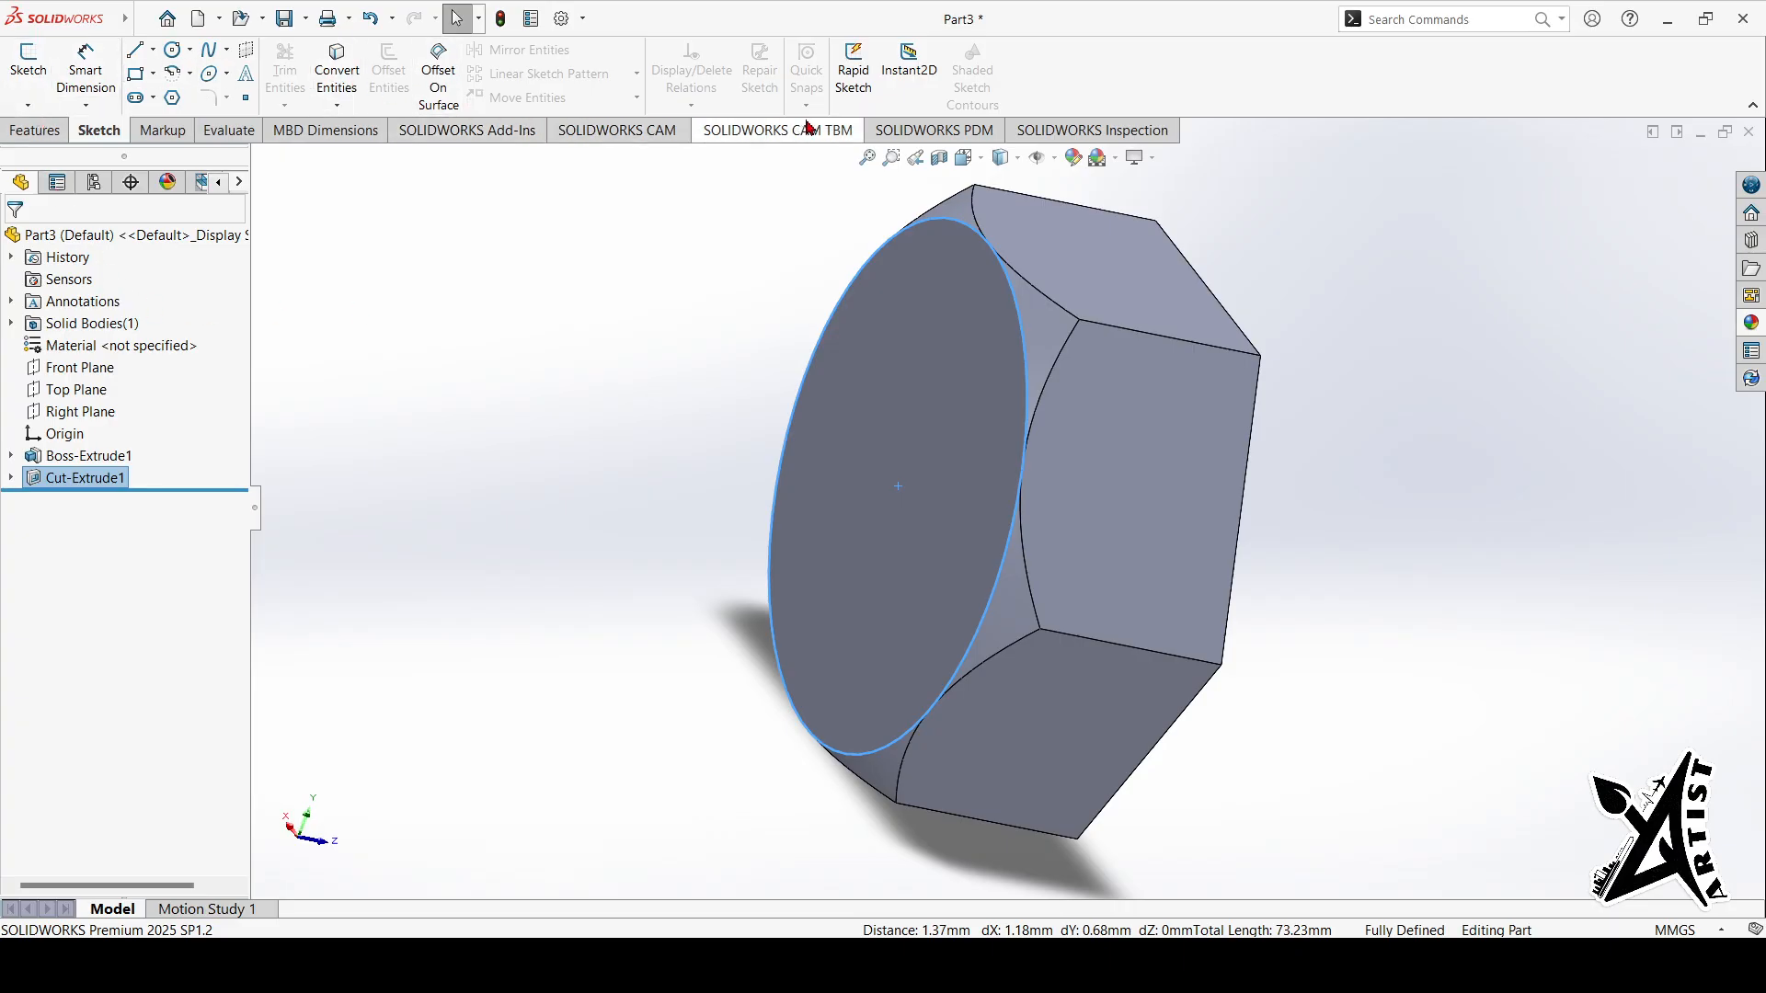
{"action": "left_click", "coordinate": [34, 131]}
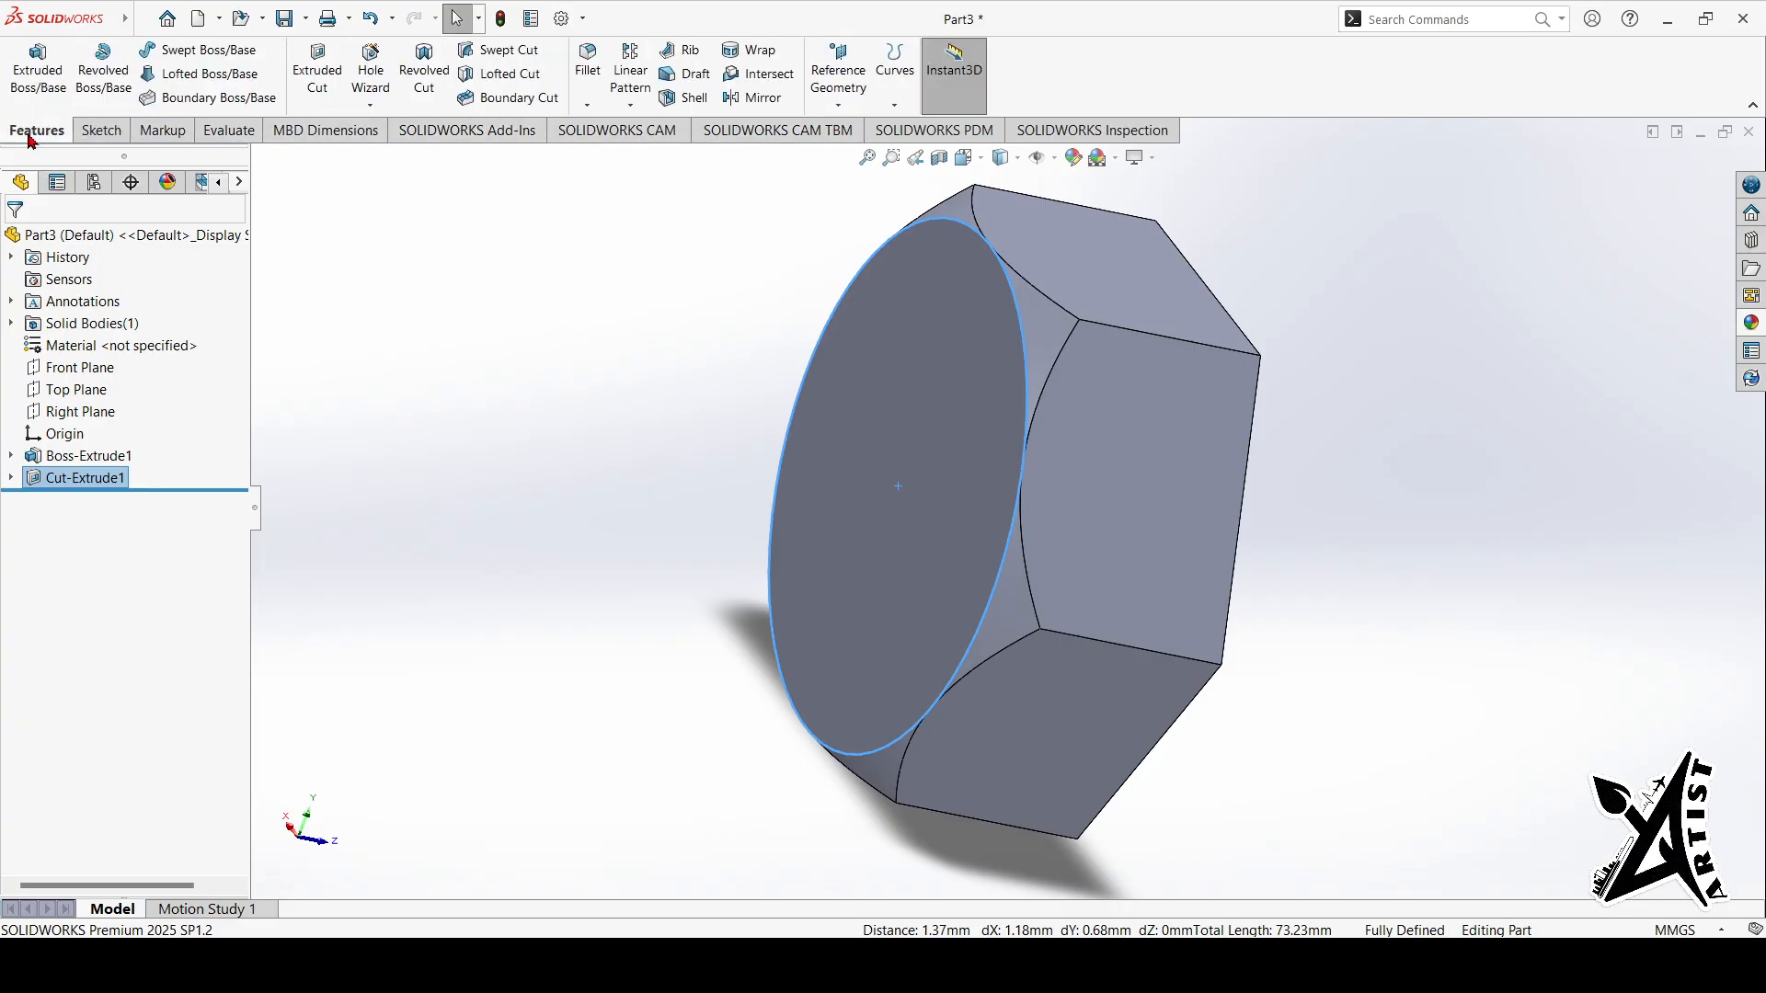
{"action": "left_click", "coordinate": [754, 101]}
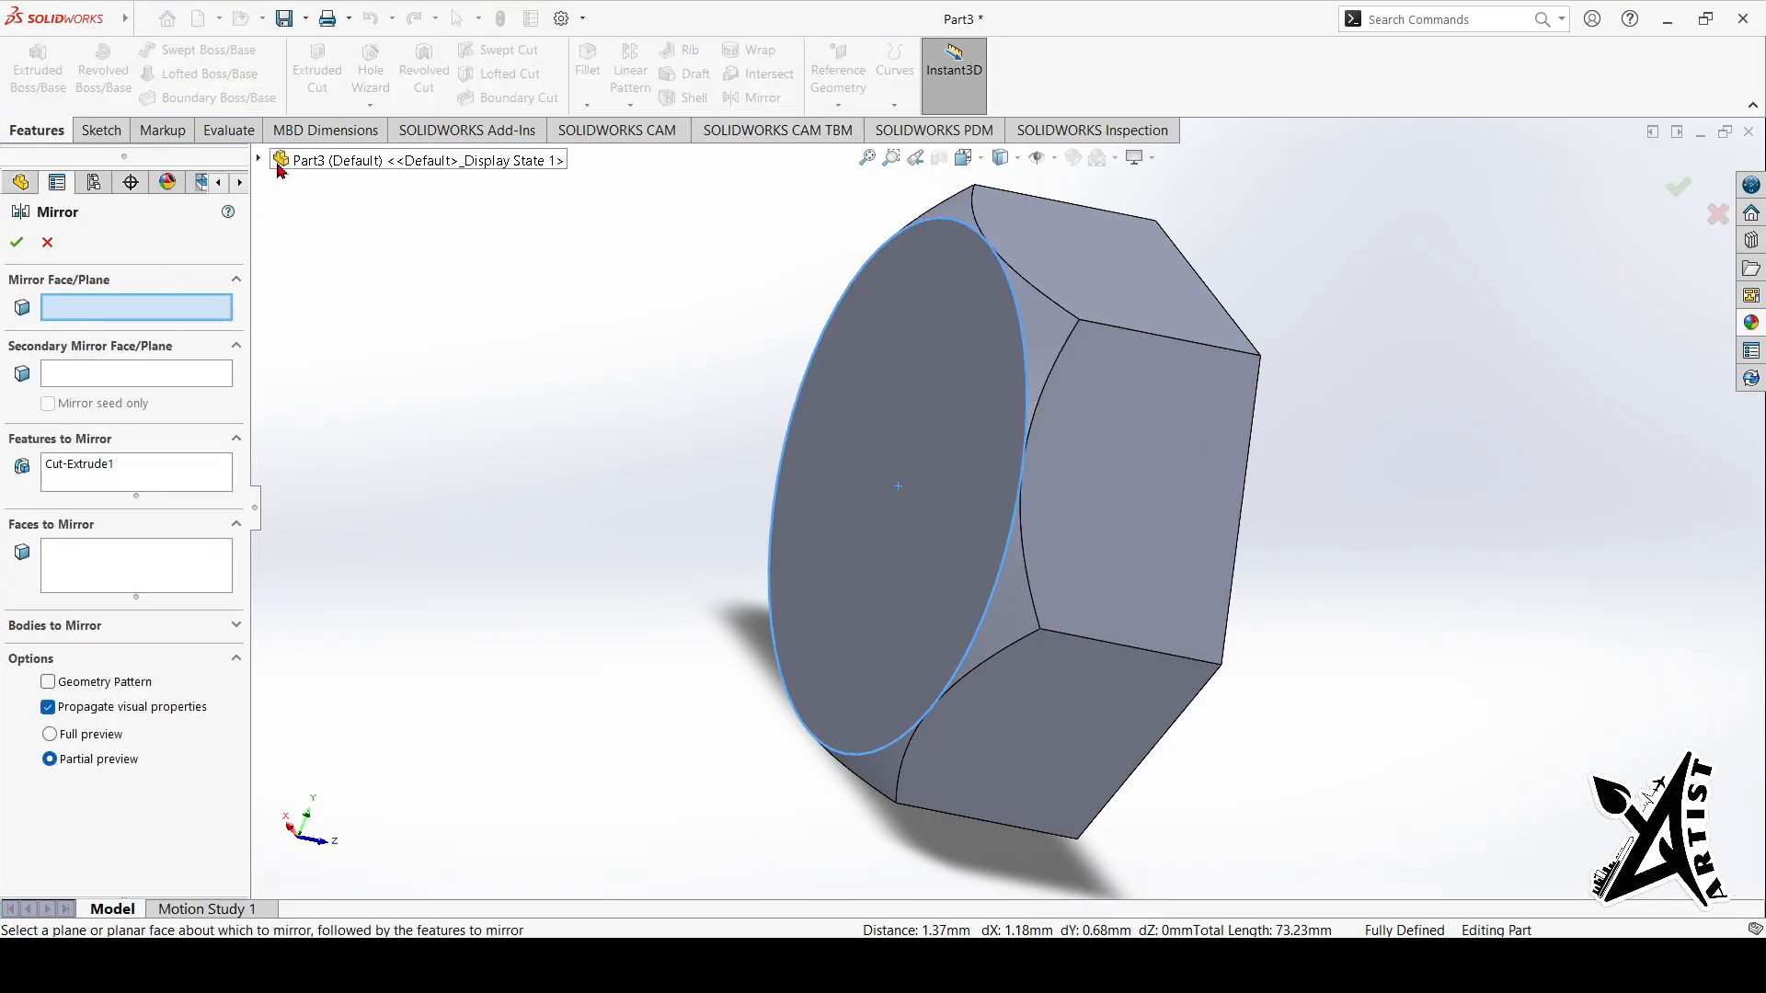
{"action": "left_click", "coordinate": [259, 160]}
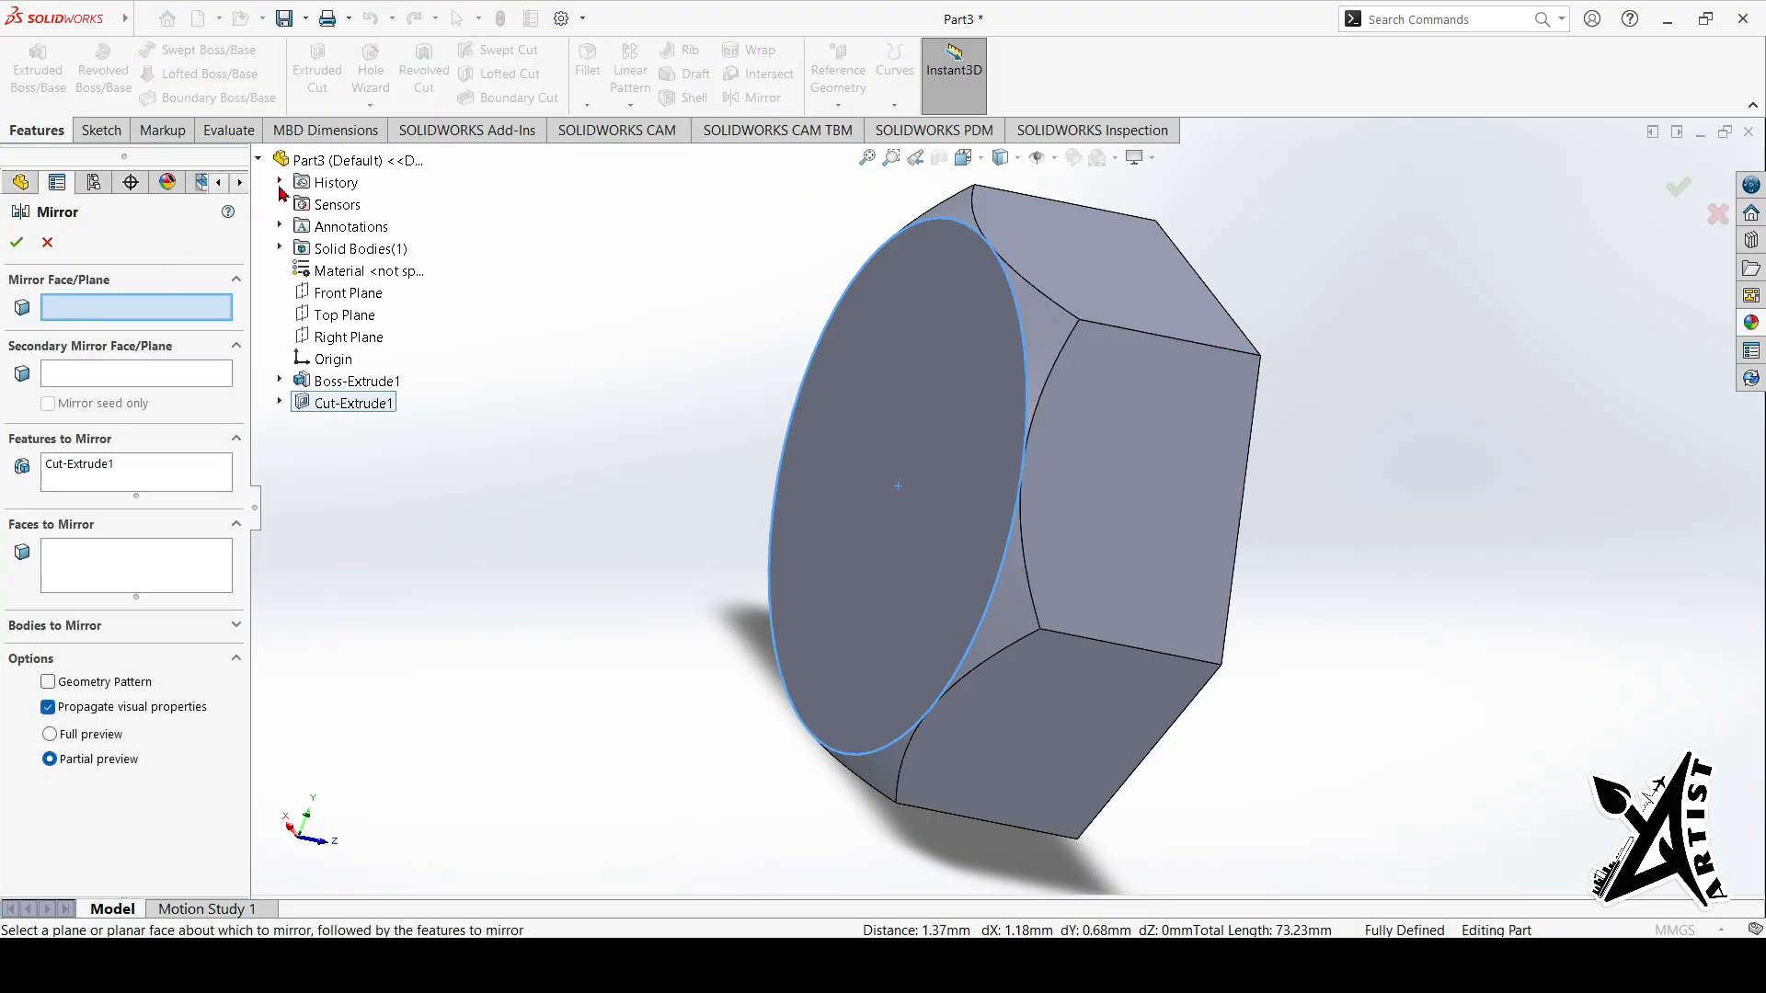
{"action": "left_click", "coordinate": [335, 291]}
{"action": "left_click", "coordinate": [101, 467]}
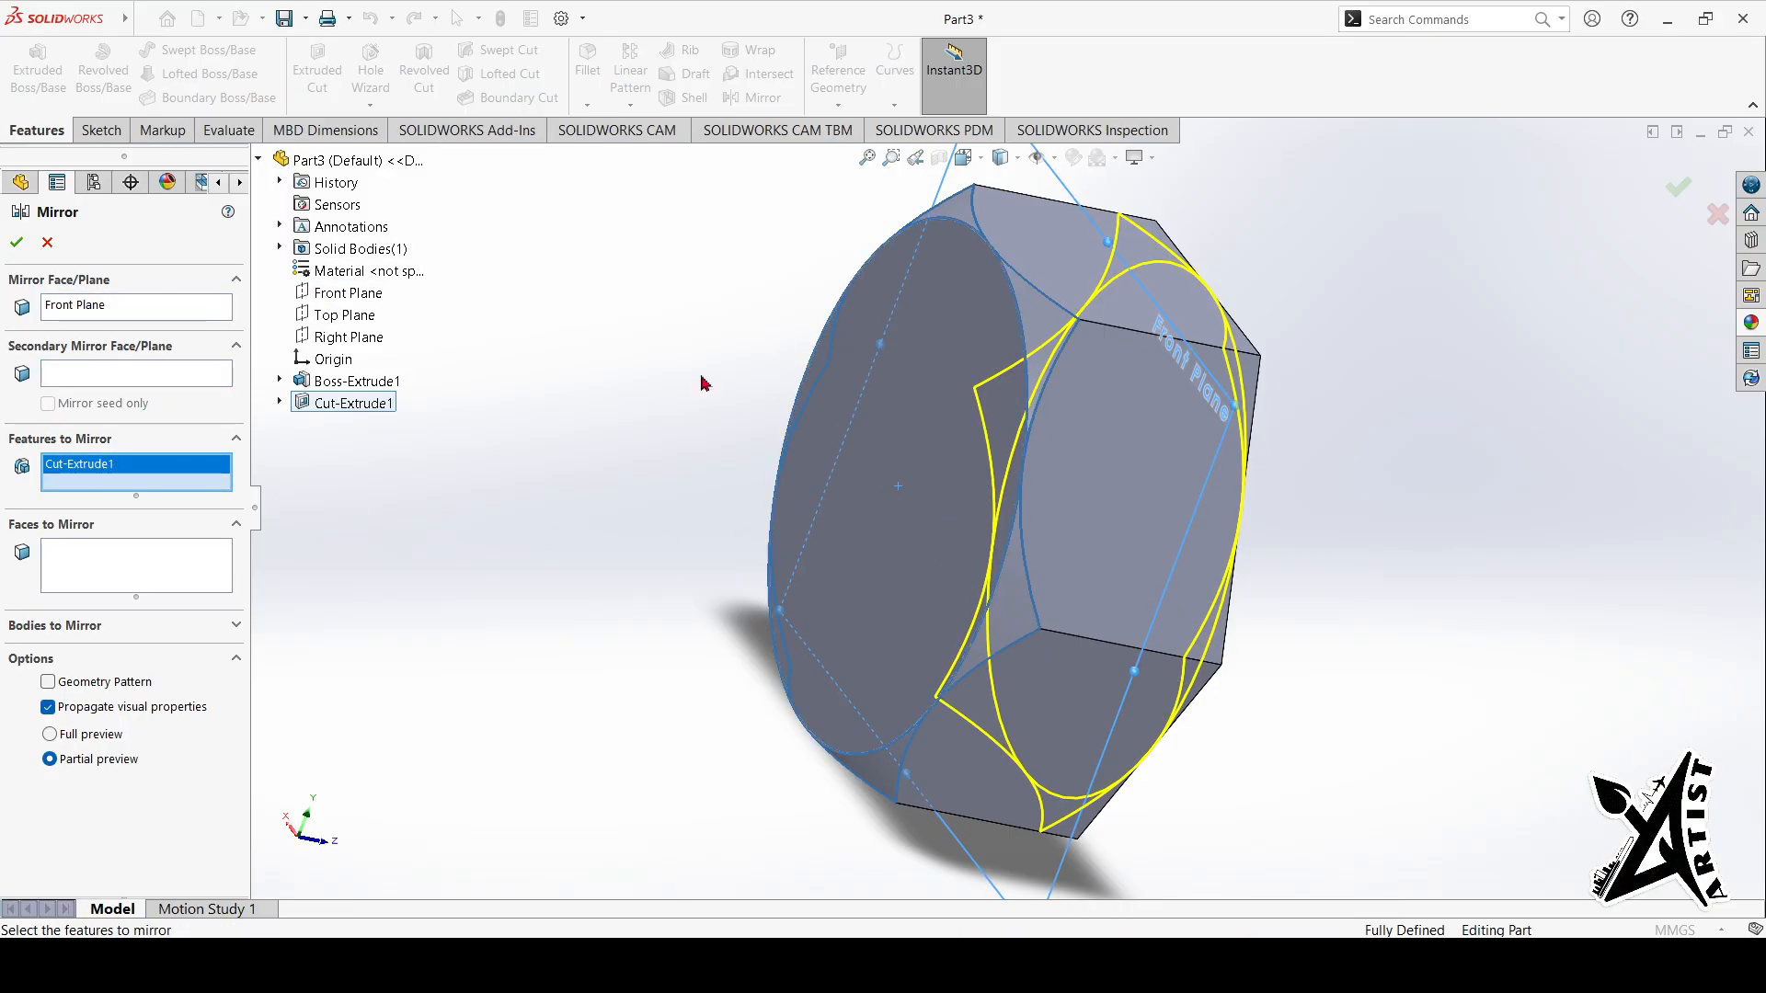
{"action": "left_click", "coordinate": [16, 242]}
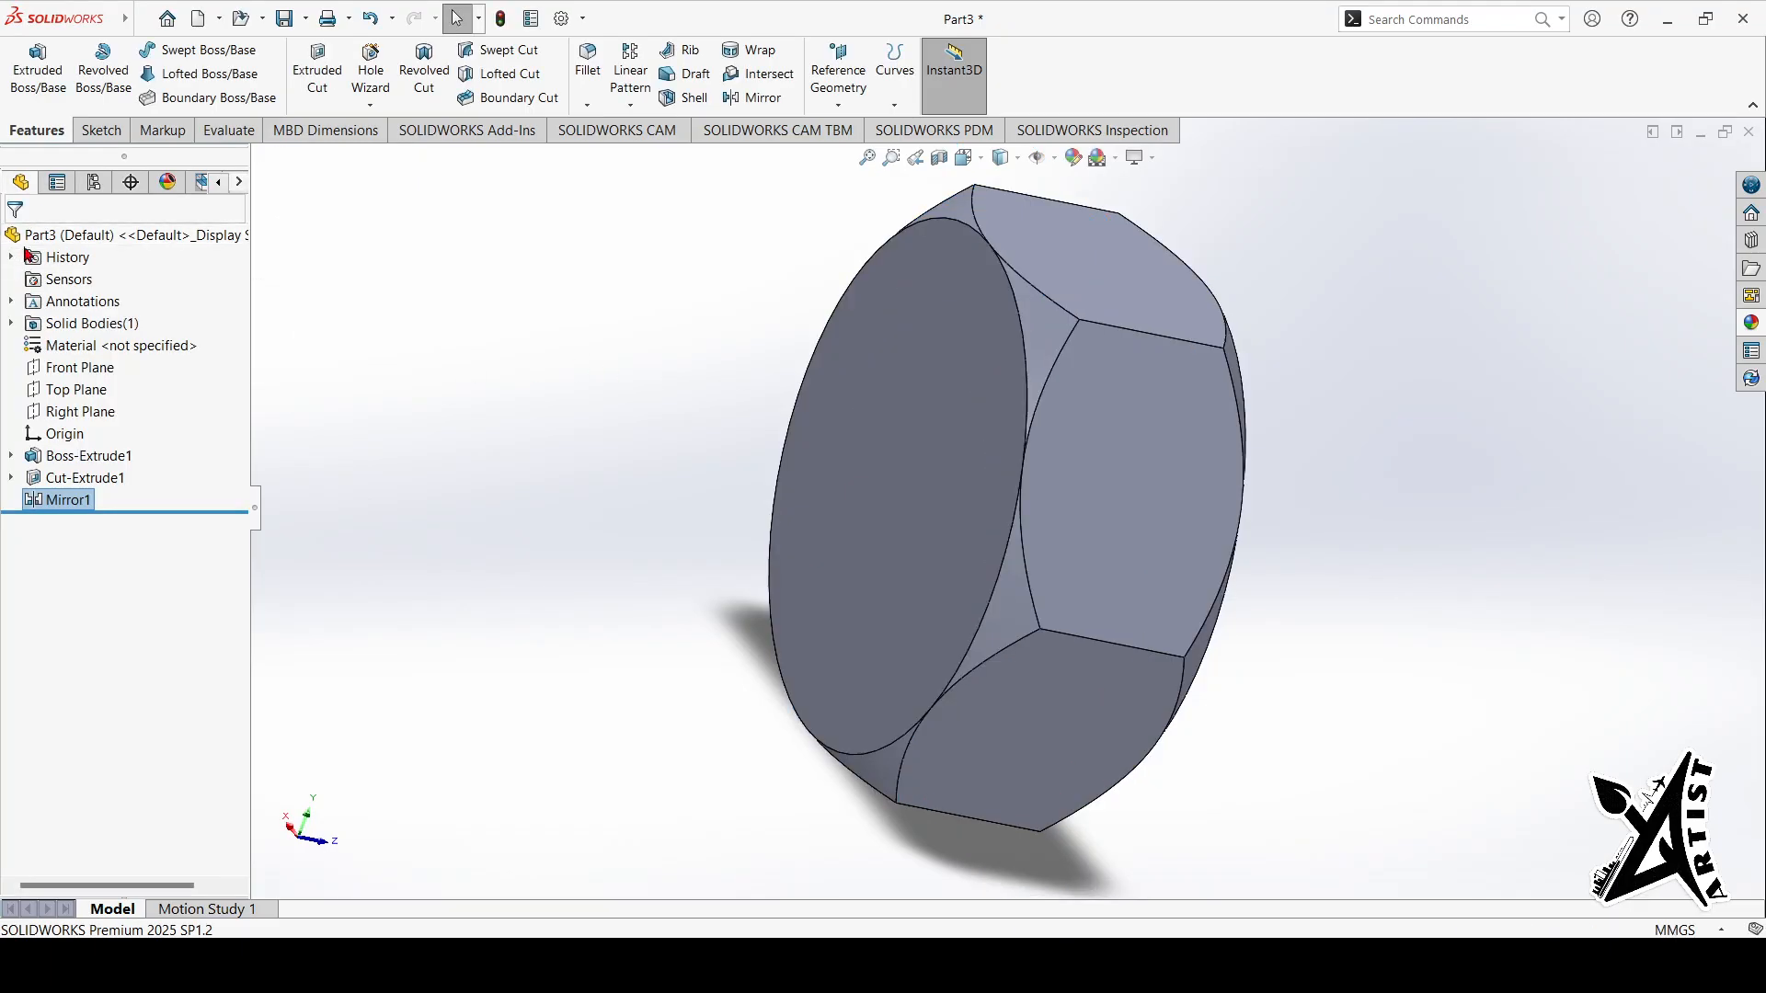
Step: Start an extruded cut on the rear circular face and sketch a circle of about 5.87 mm radius centred on the origin
{"action": "middle_click_drag", "start_coordinate": [1490, 559], "coordinate": [1565, 472]}
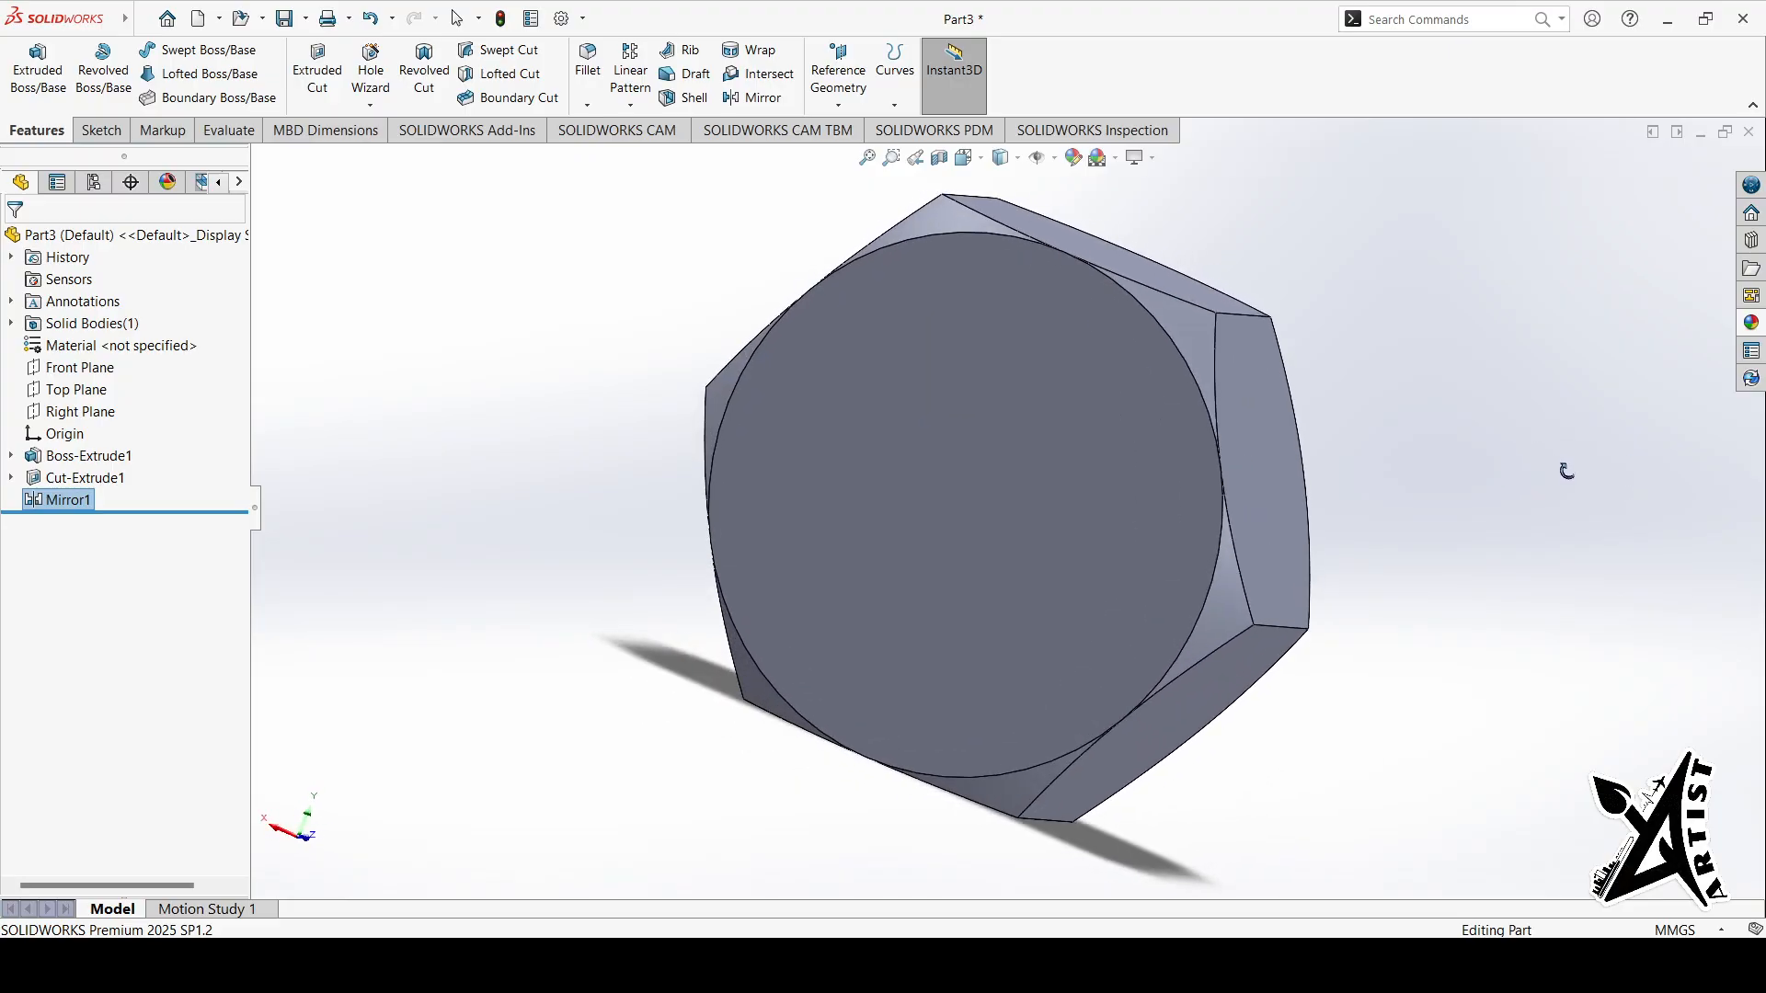
{"action": "left_click", "coordinate": [942, 444]}
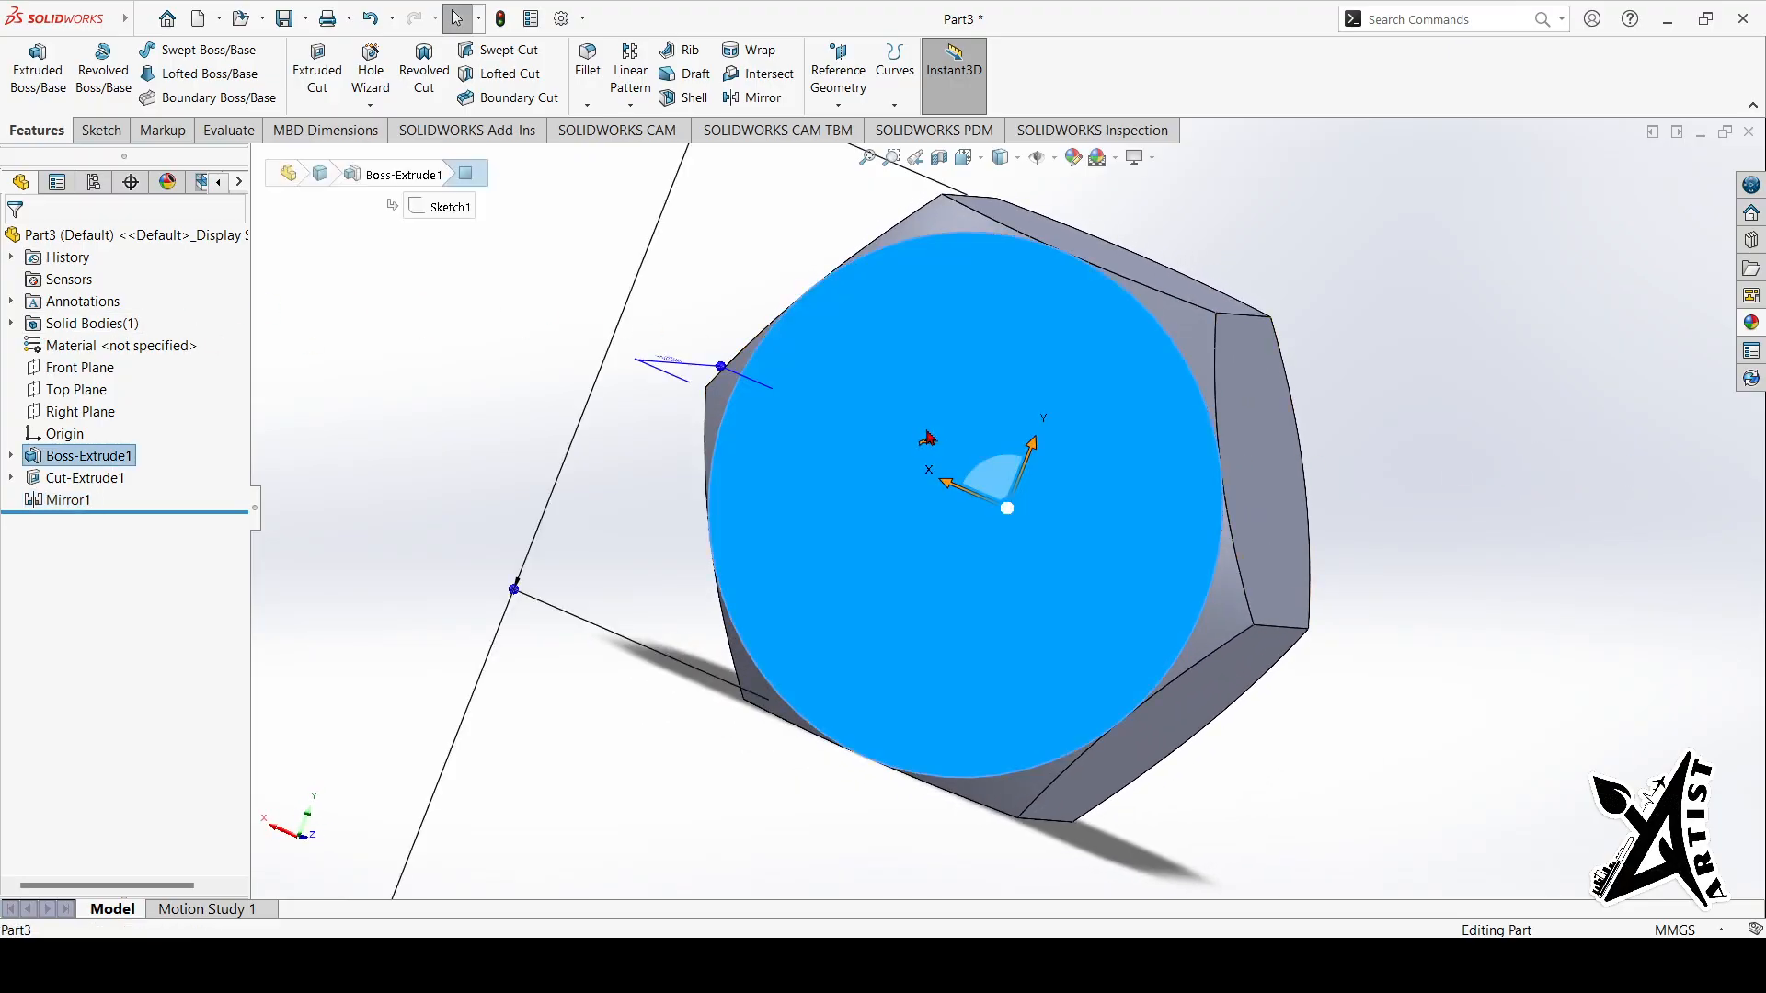
{"action": "left_click", "coordinate": [91, 134]}
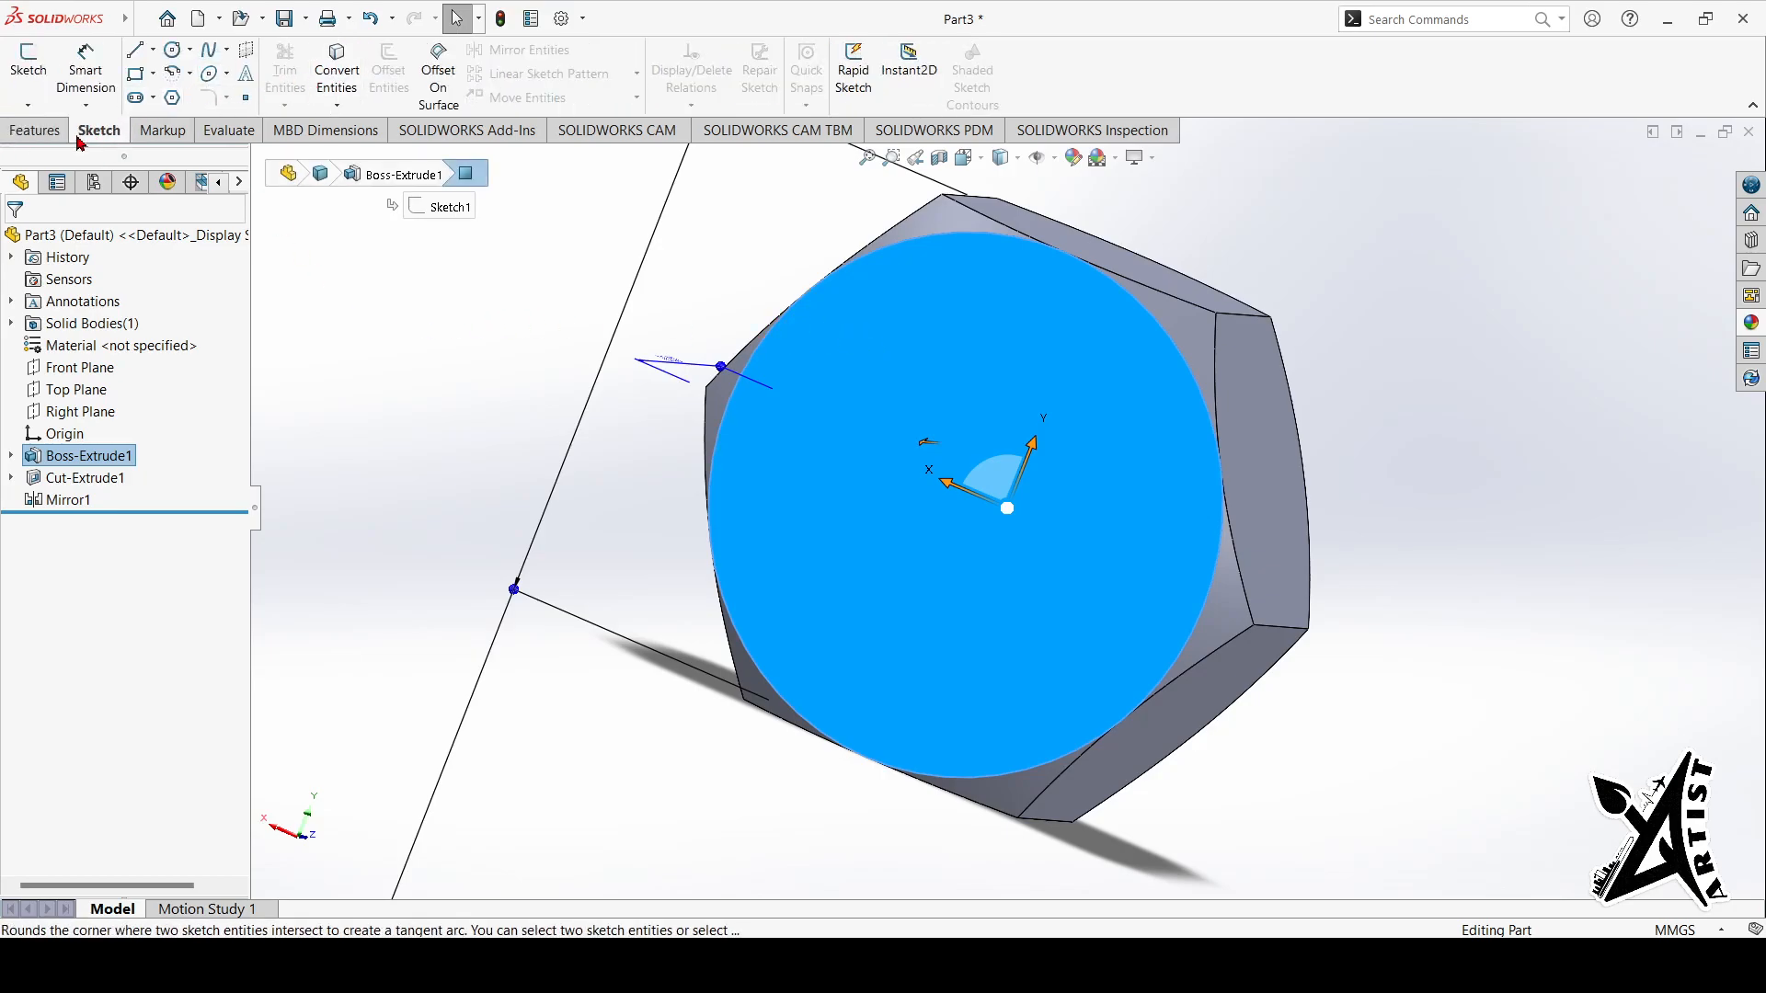
{"action": "left_click", "coordinate": [33, 130]}
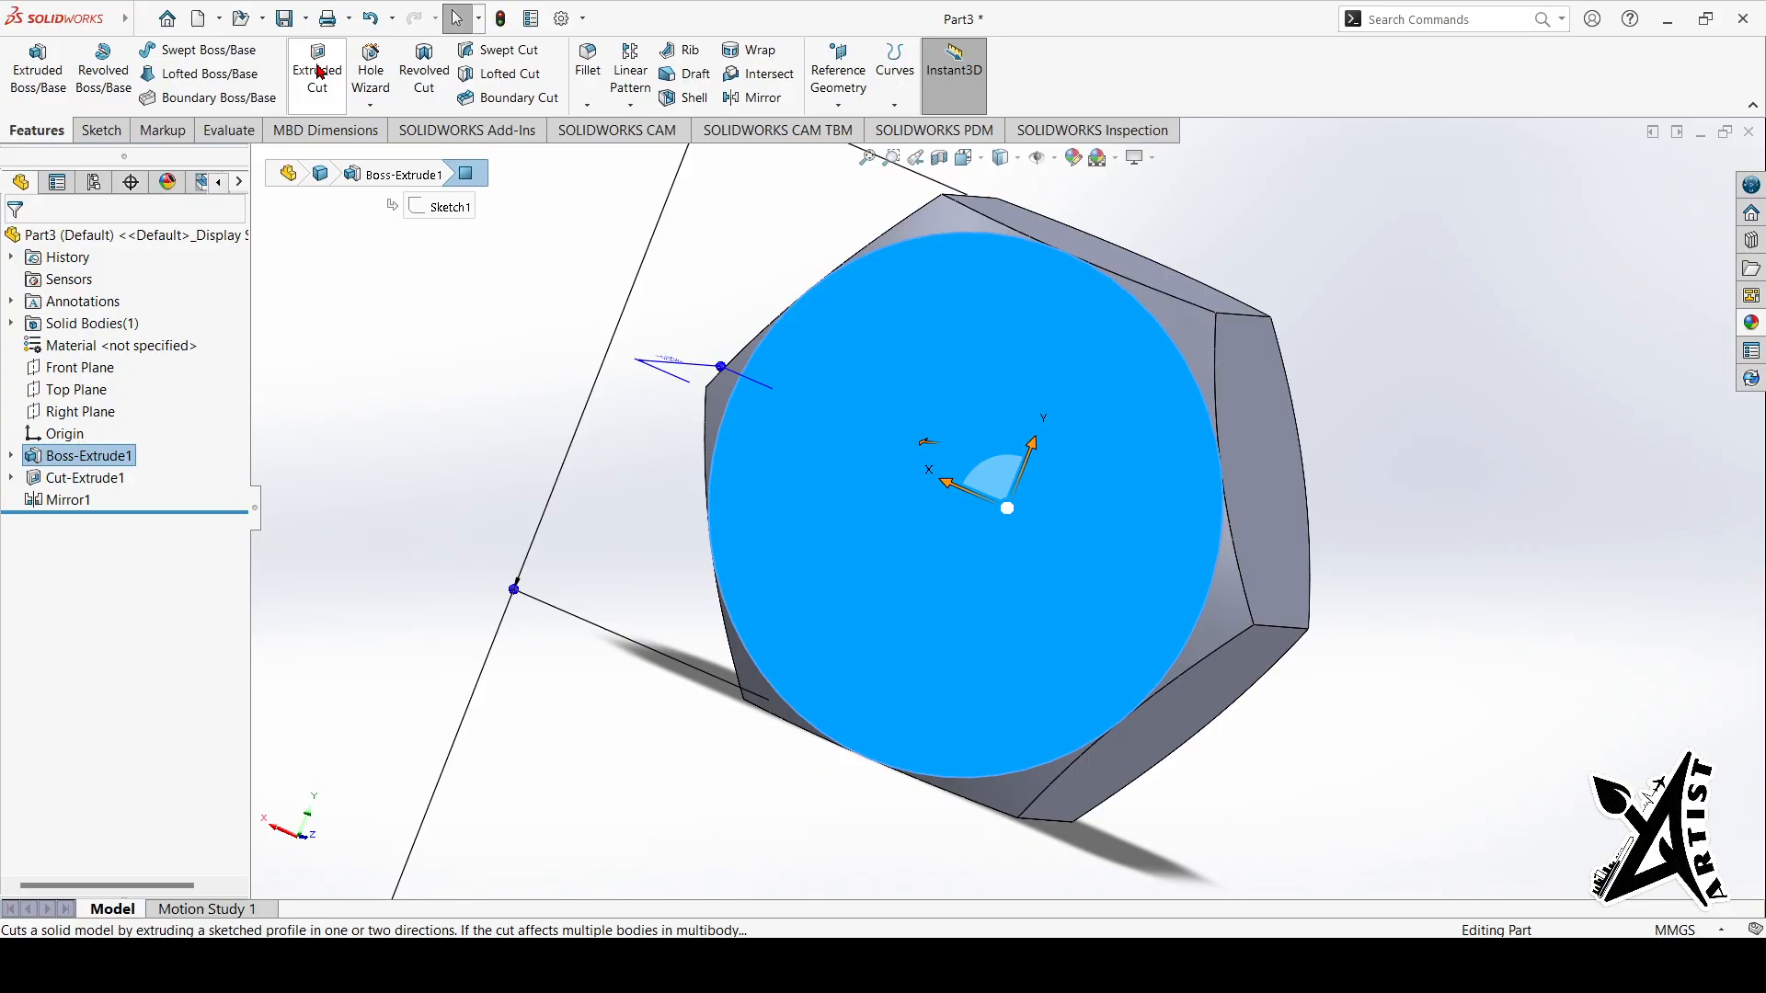
{"action": "left_click", "coordinate": [319, 72]}
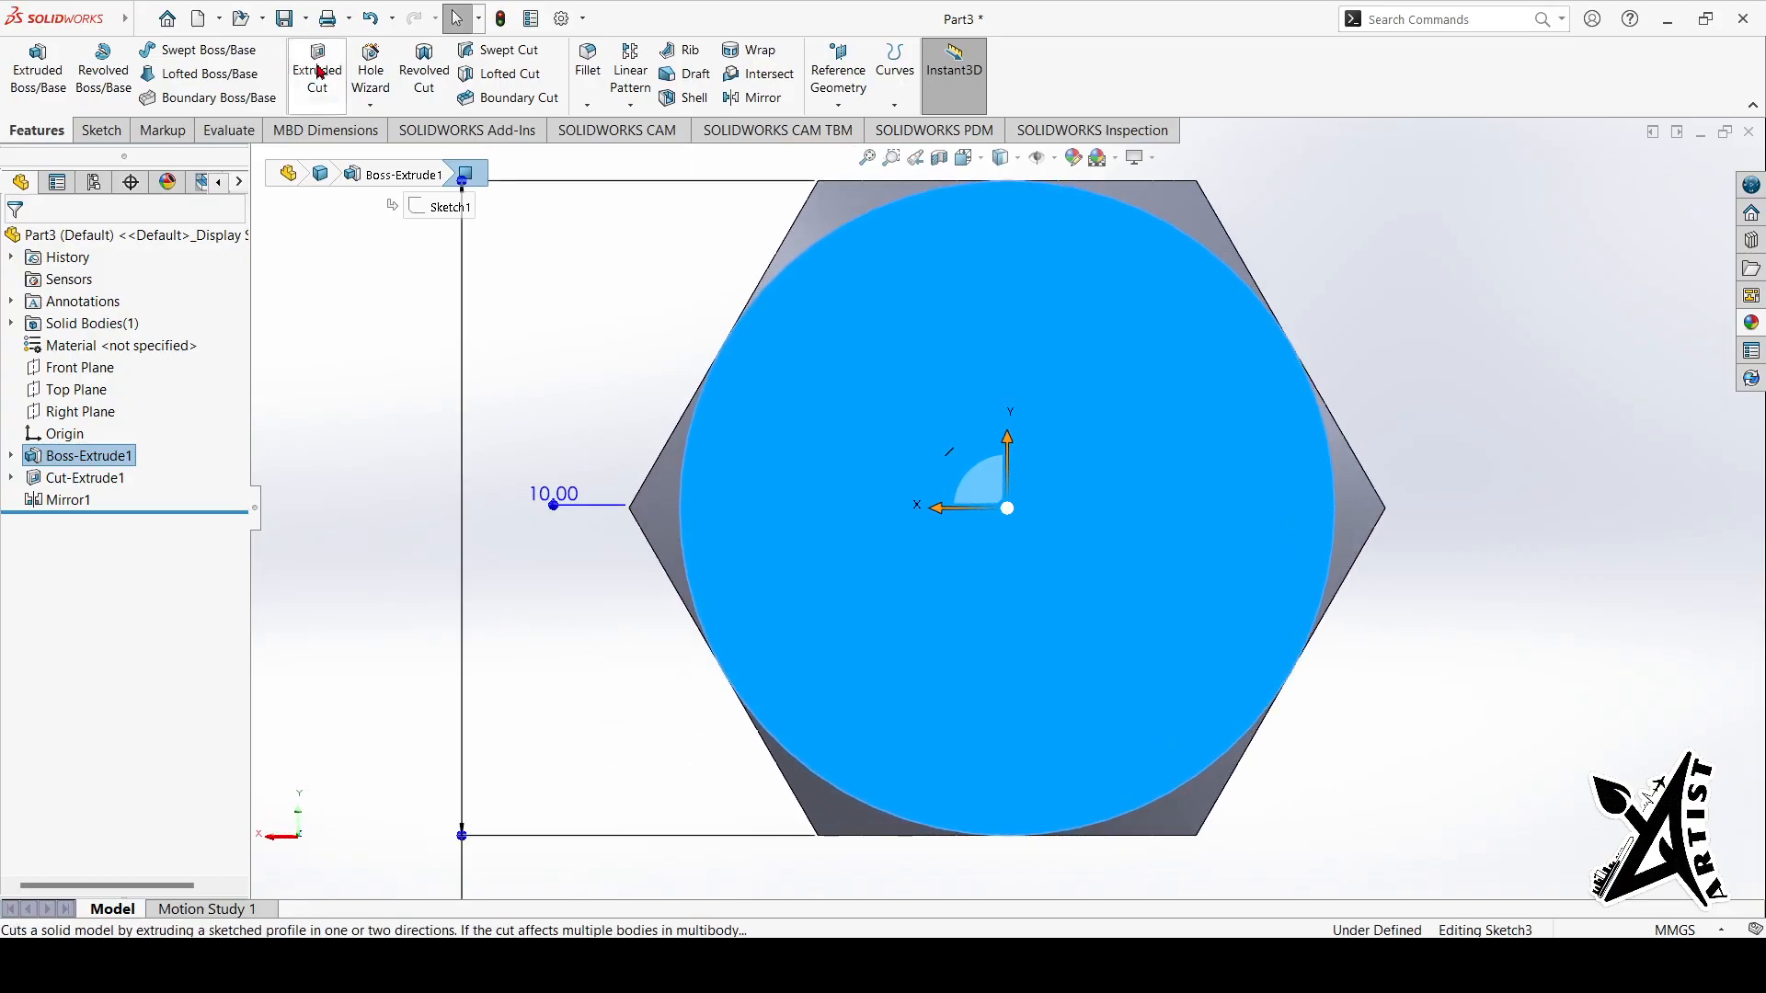
{"action": "left_click", "coordinate": [173, 51]}
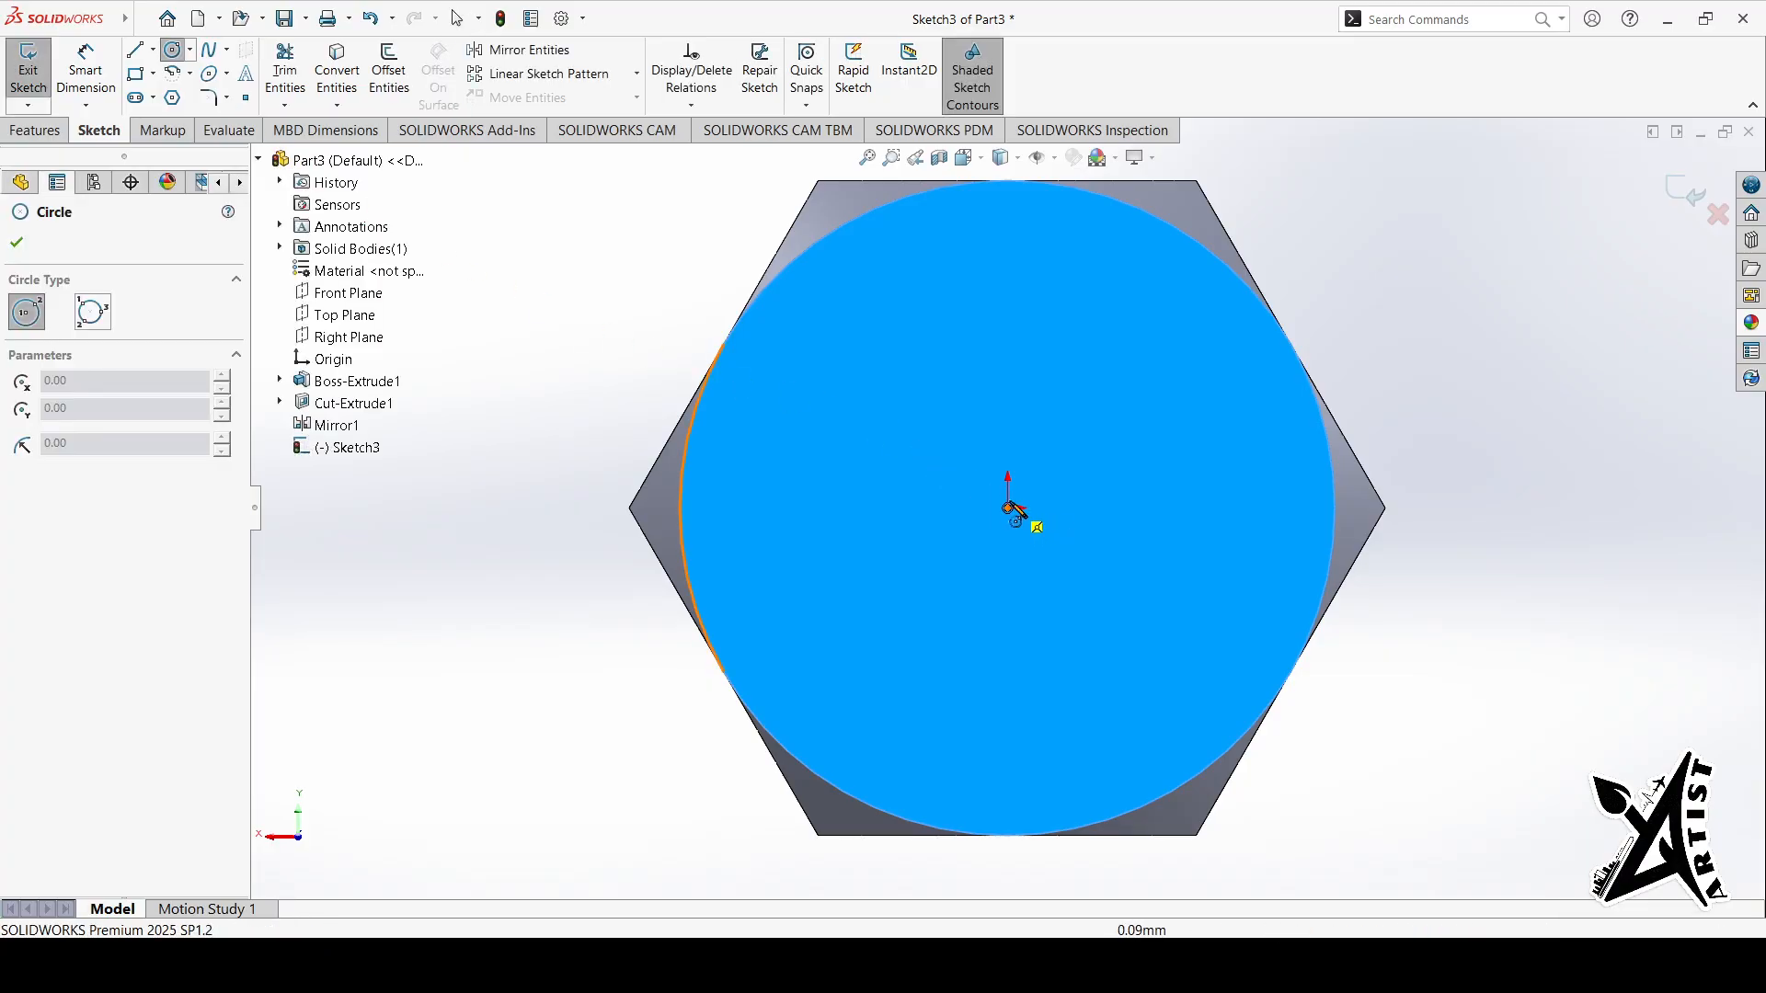
{"action": "left_click", "coordinate": [1009, 509]}
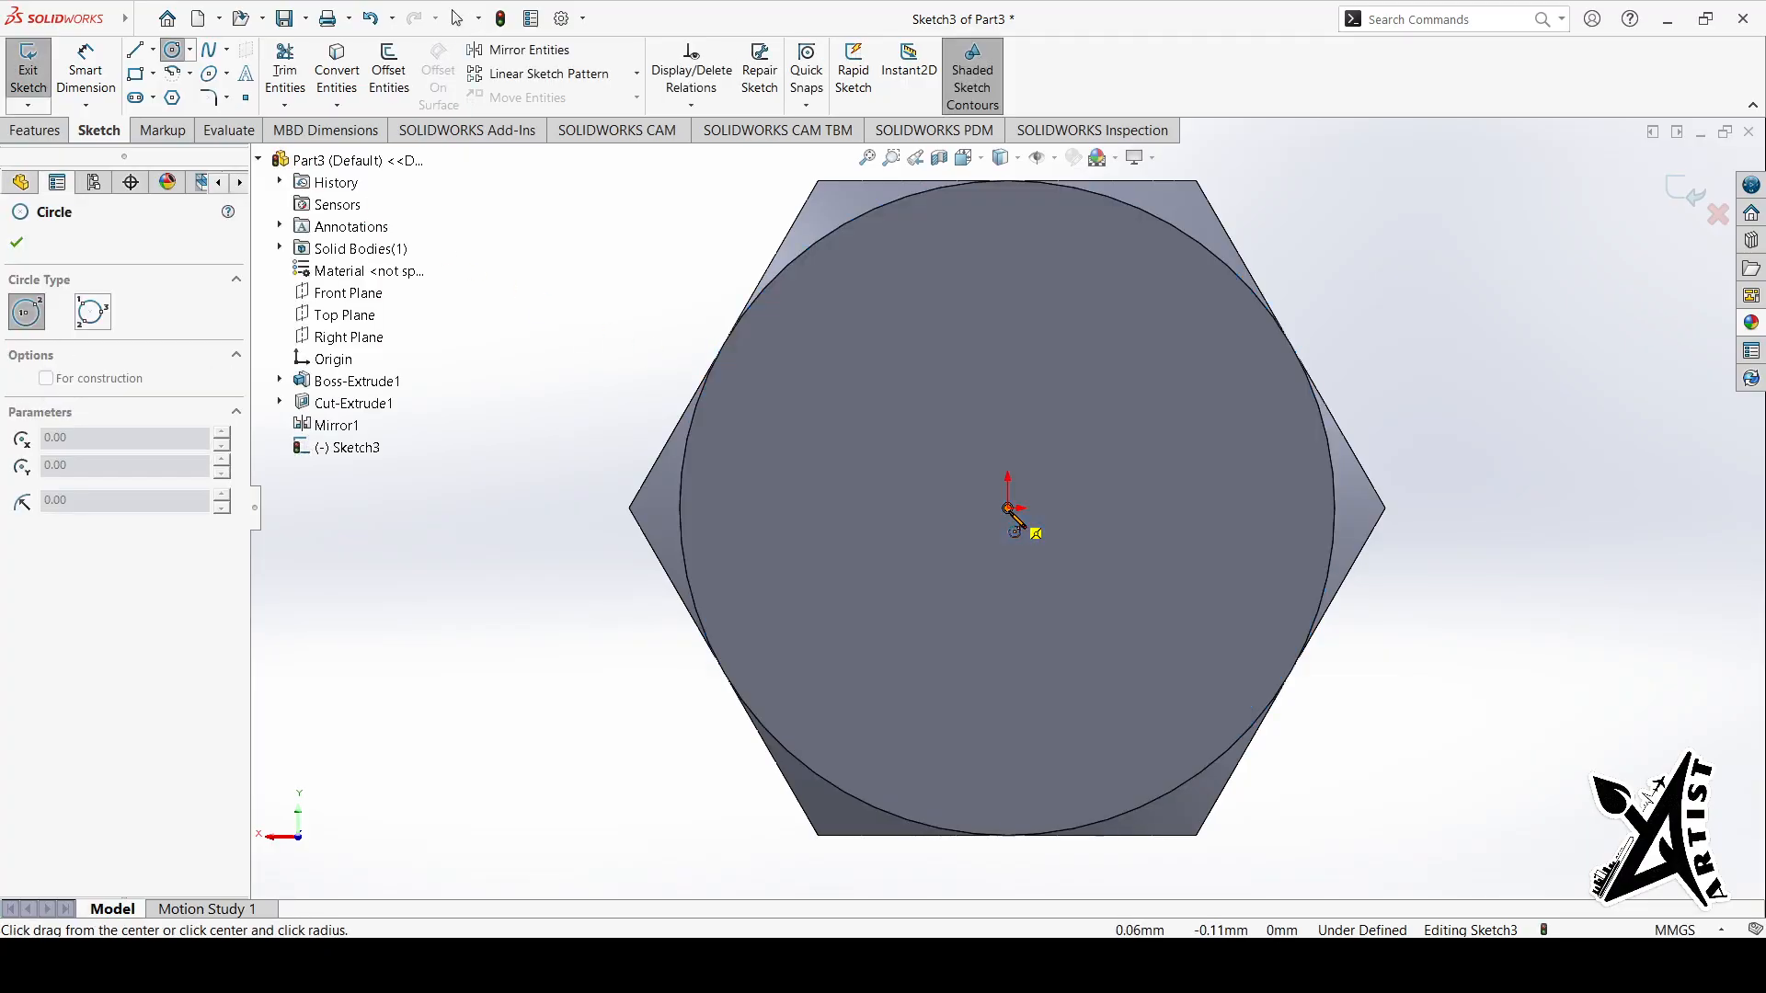
{"action": "left_click", "coordinate": [885, 647]}
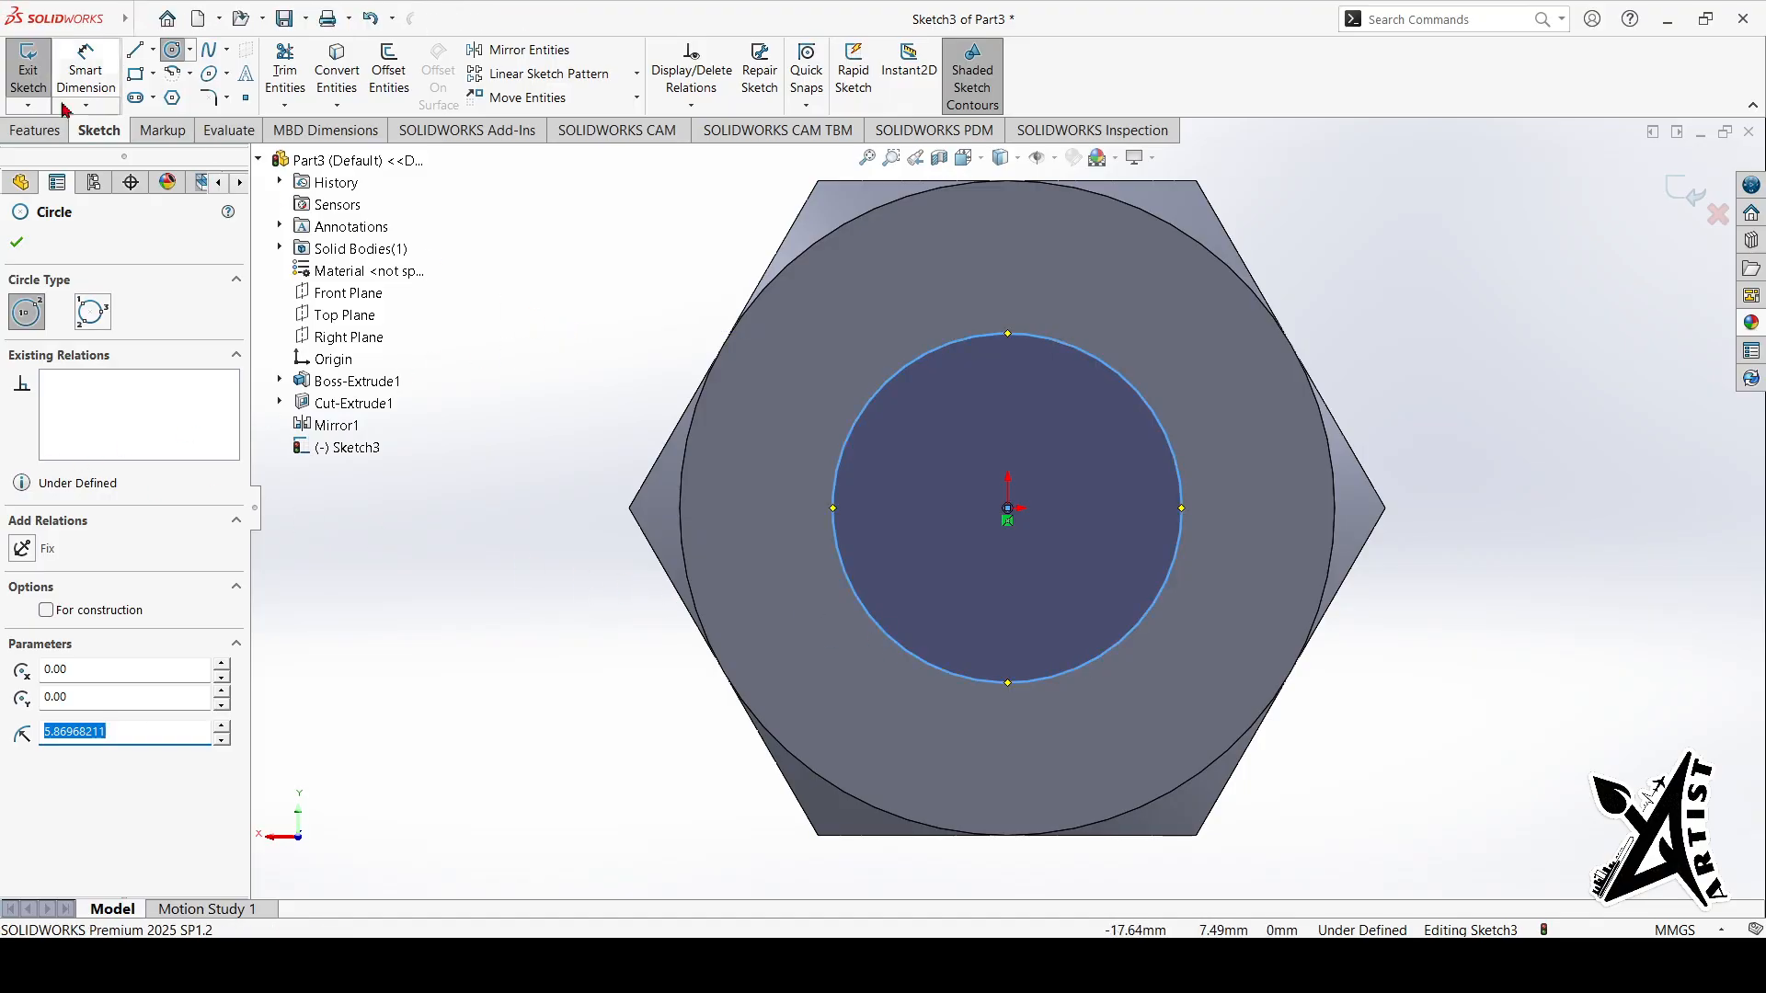
{"action": "left_click", "coordinate": [15, 245]}
Step: Dimension the circle's diameter and set it to 10.5 mm
{"action": "left_click", "coordinate": [86, 66]}
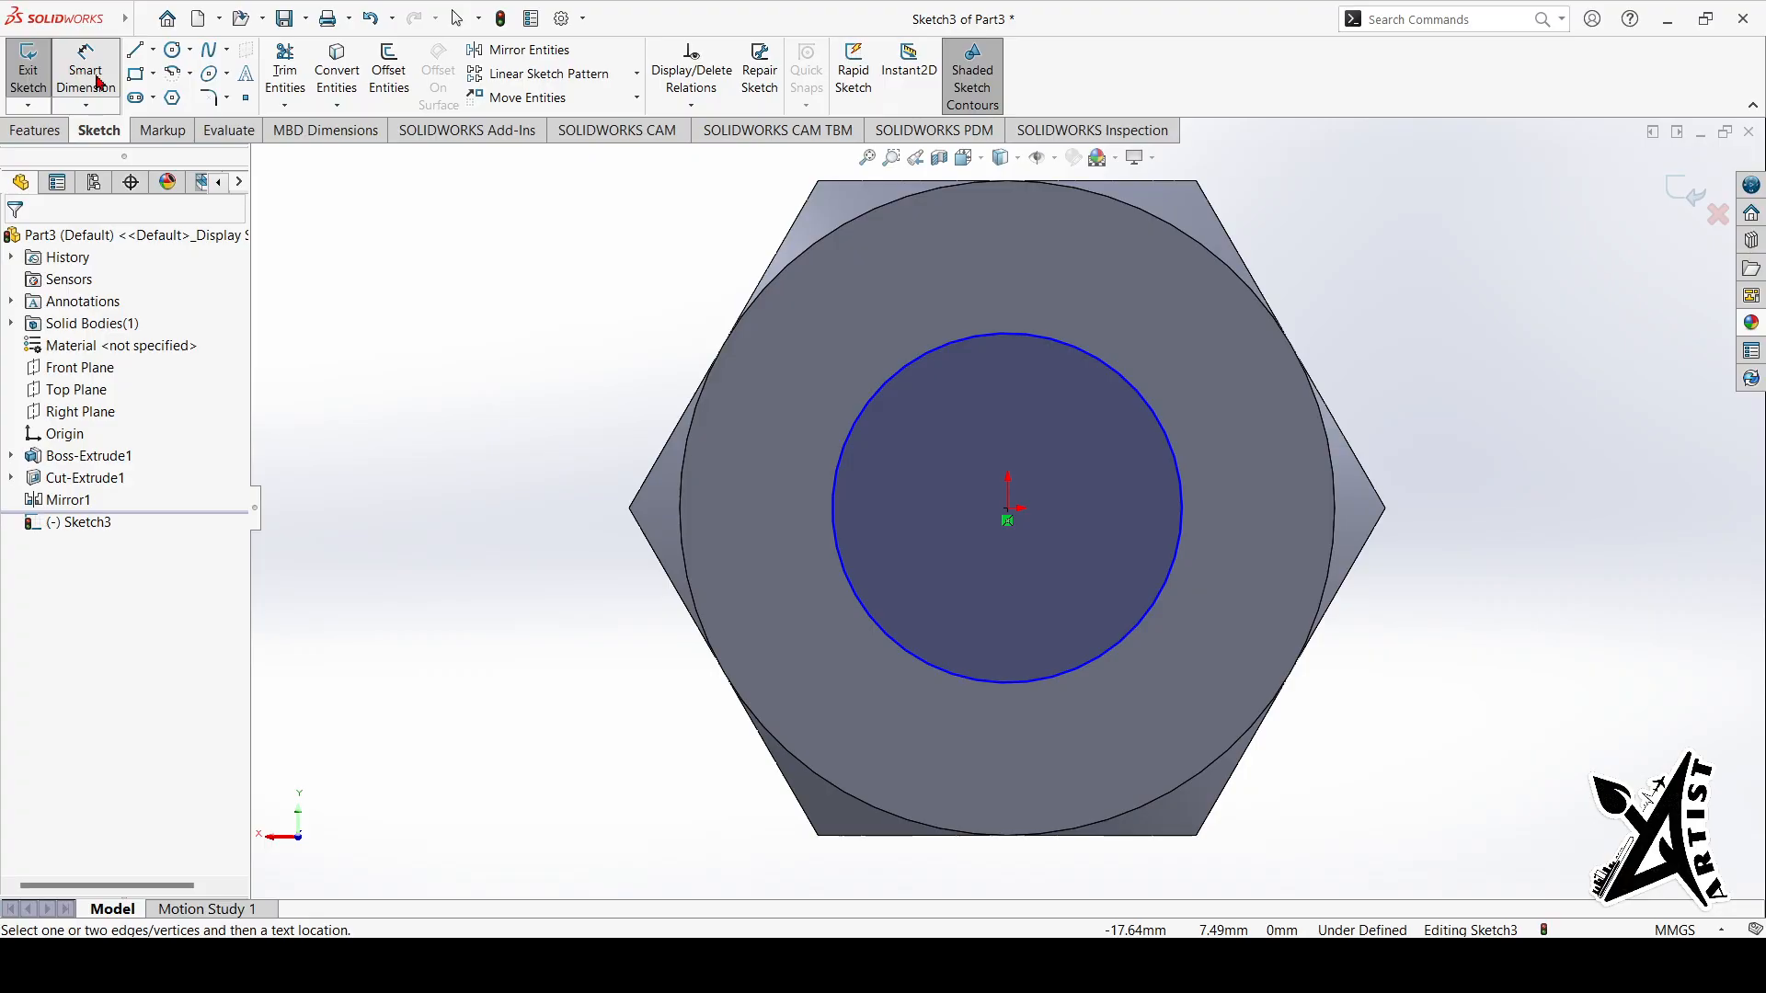
{"action": "left_click", "coordinate": [963, 681]}
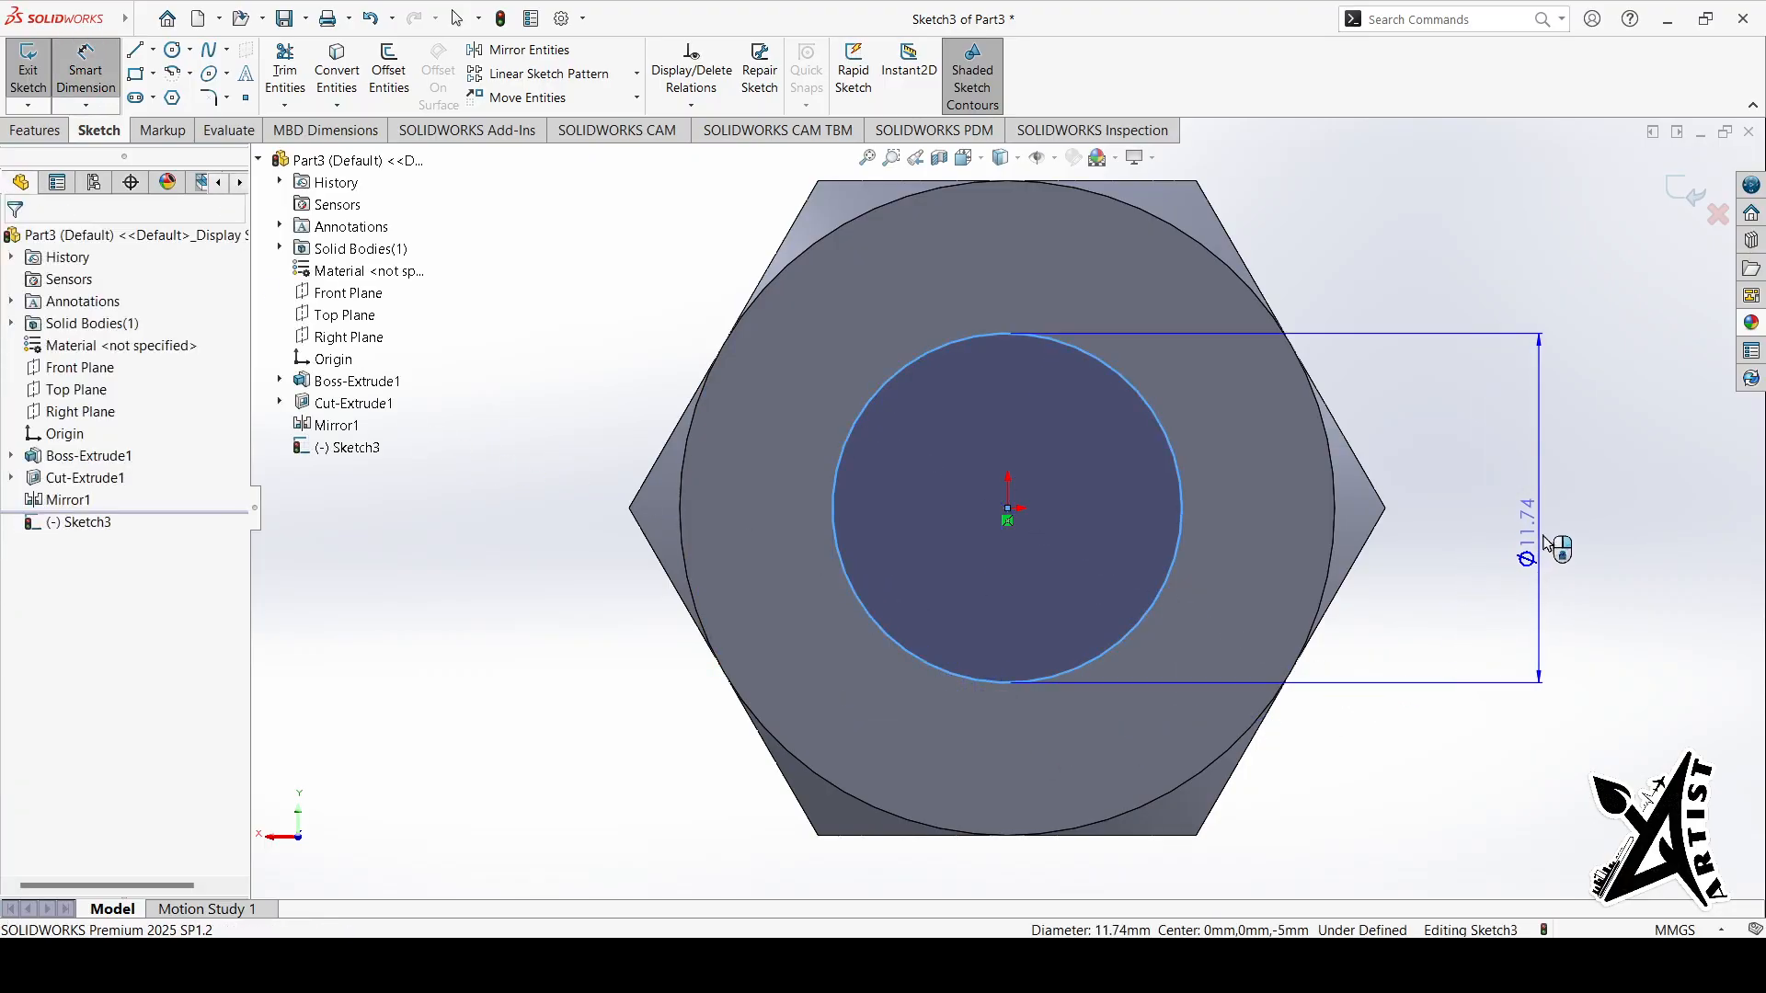
{"action": "left_click", "coordinate": [1544, 539]}
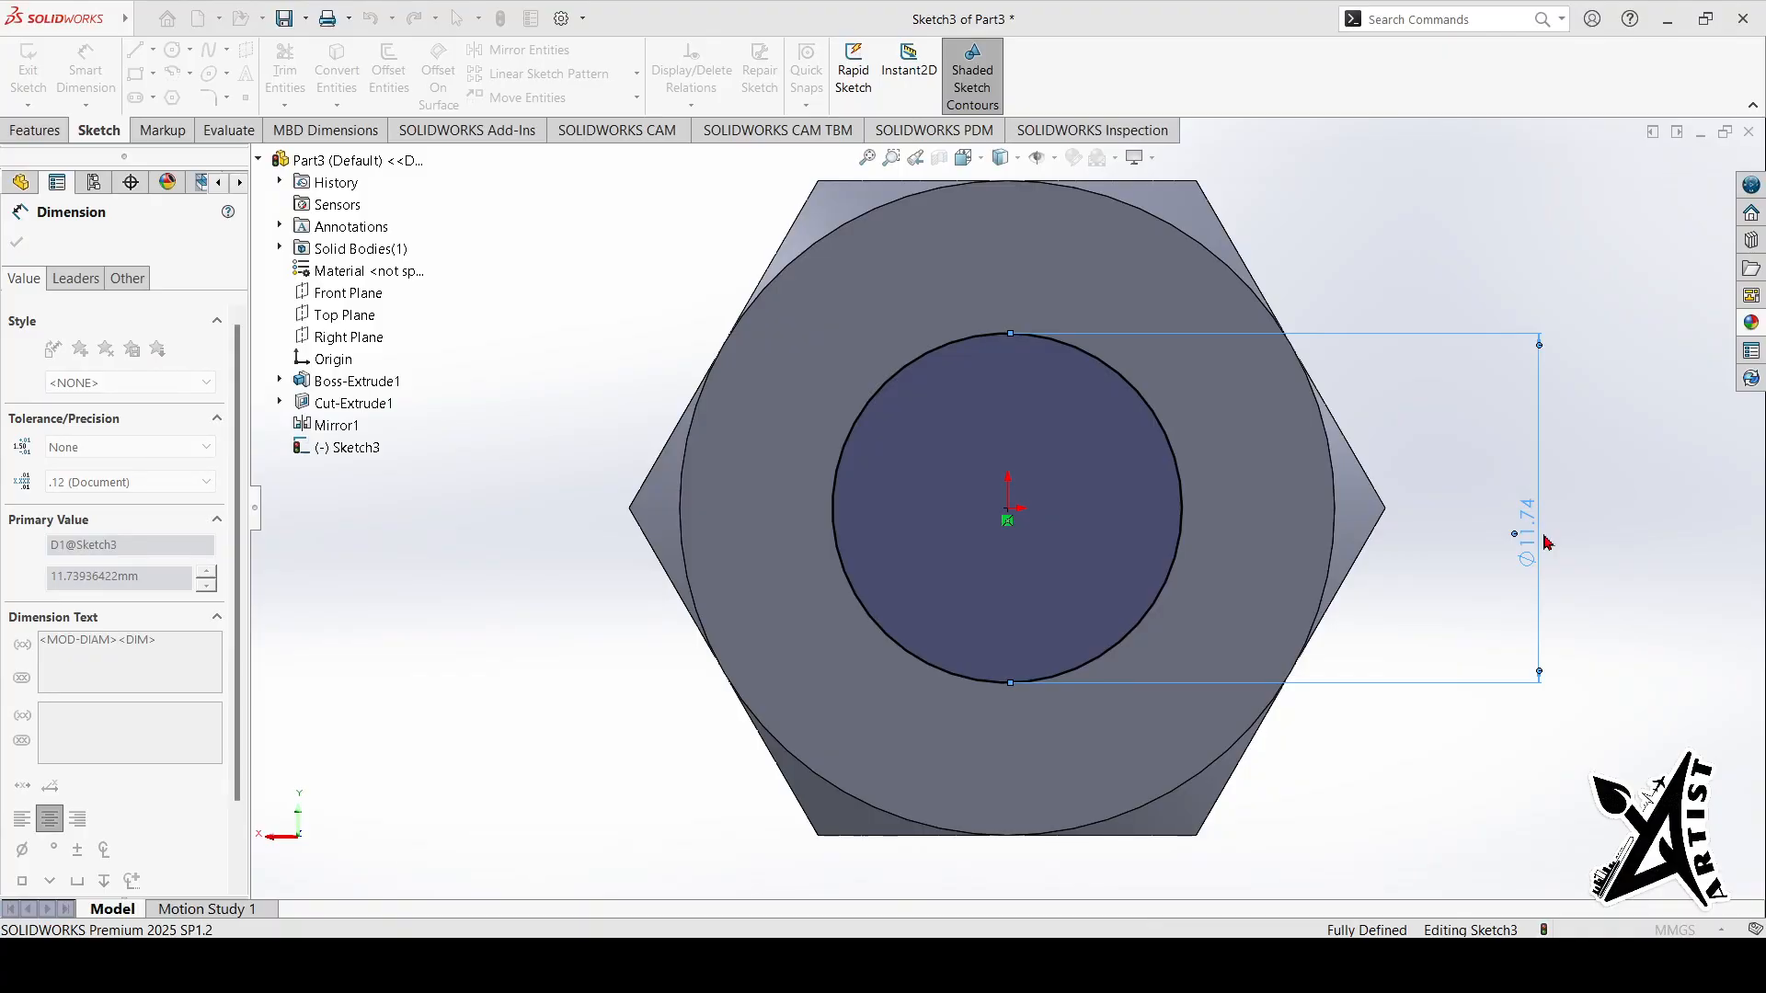
{"action": "type", "text": "10.5"}
{"action": "key", "text": "Return"}
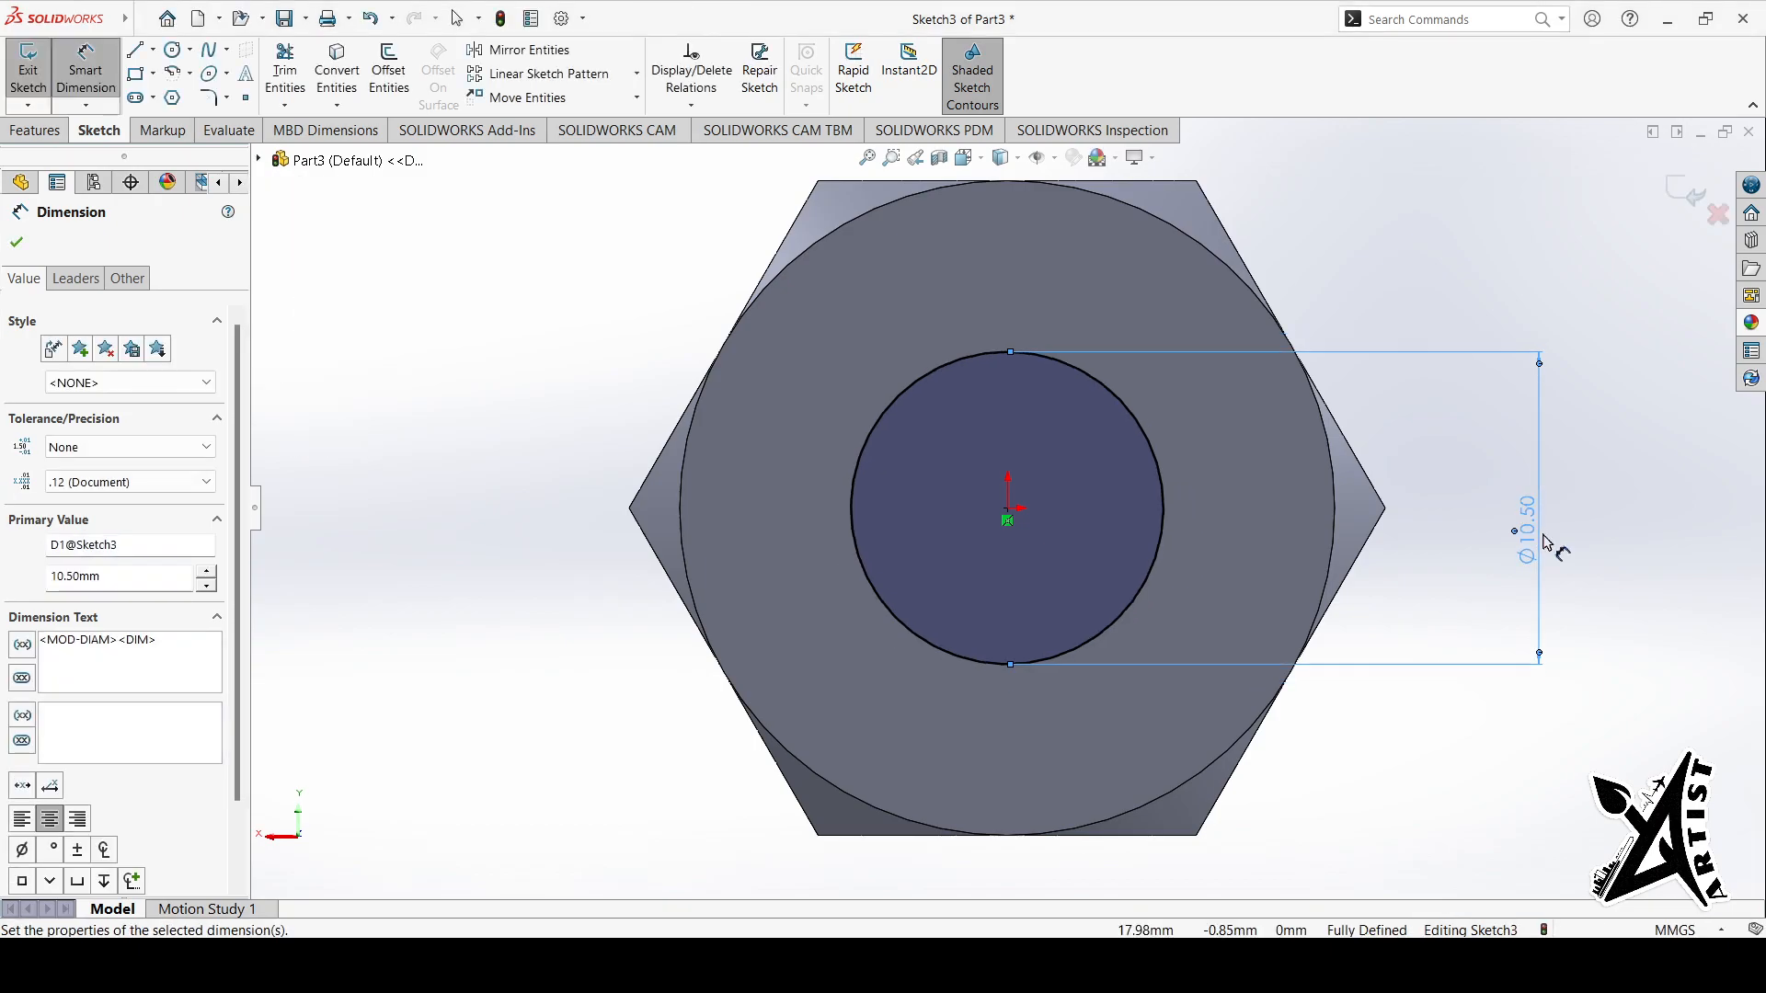
{"action": "left_click", "coordinate": [17, 244]}
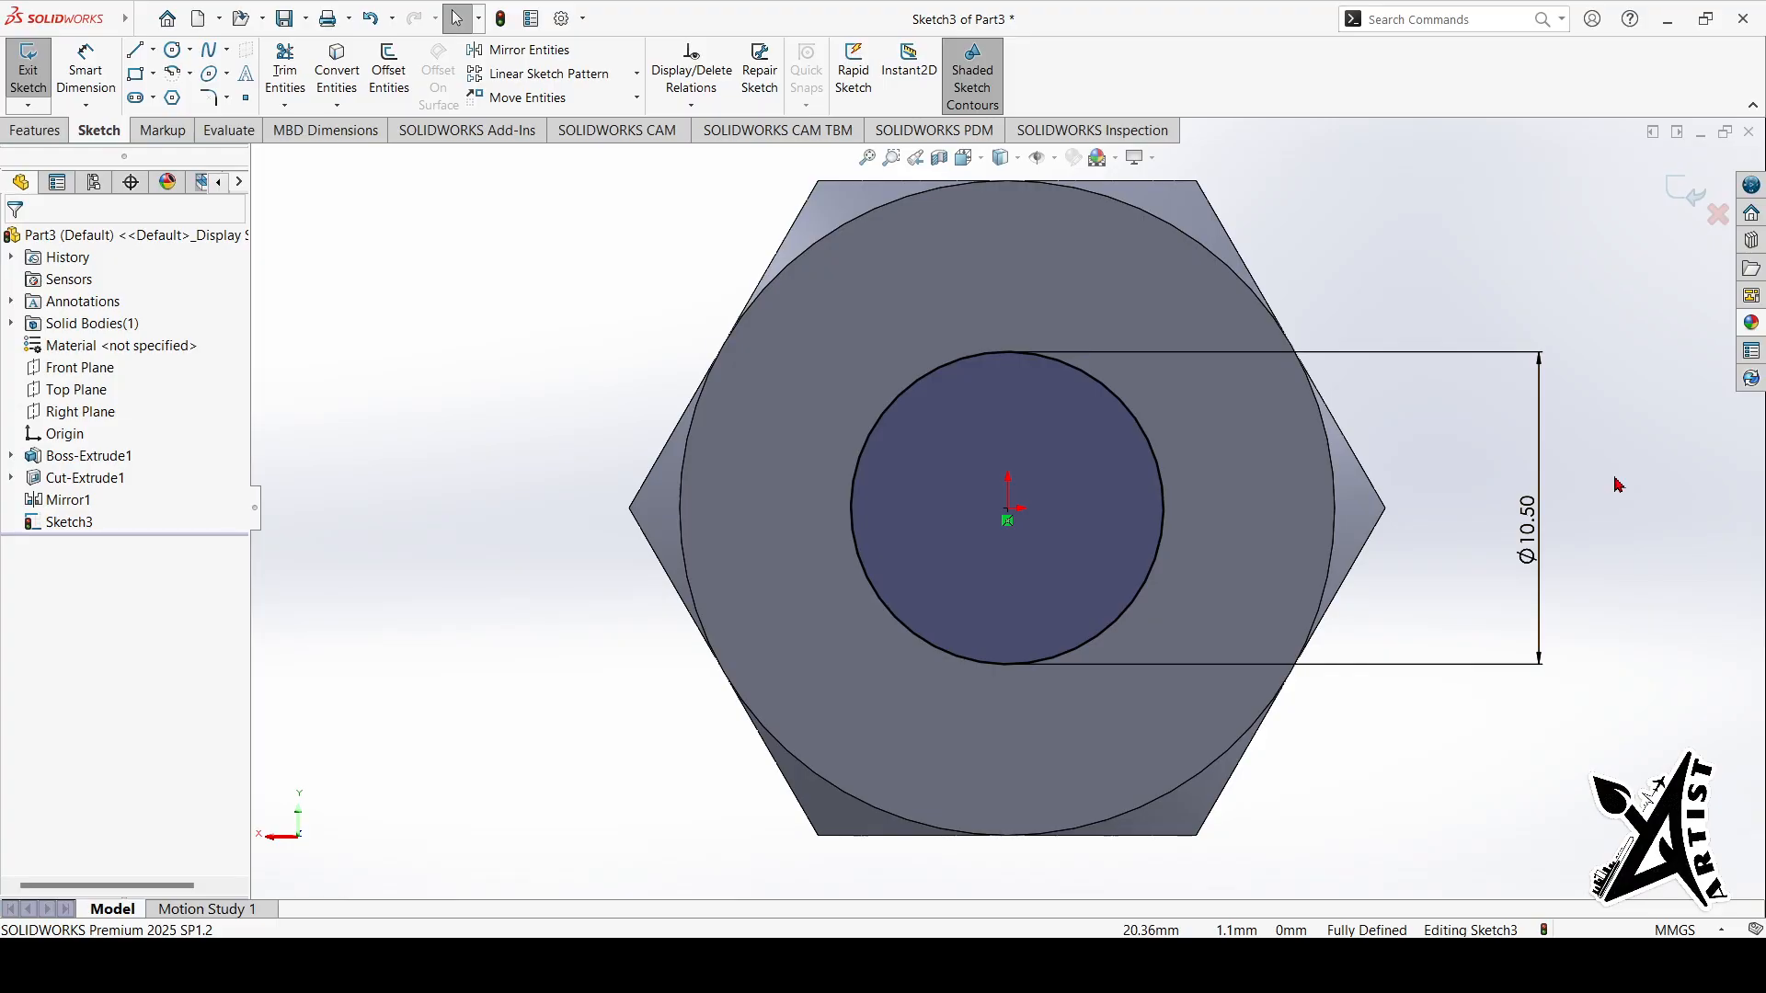
Step: Cut the central hole from the circle with the Through All end condition
{"action": "left_click", "coordinate": [1720, 459]}
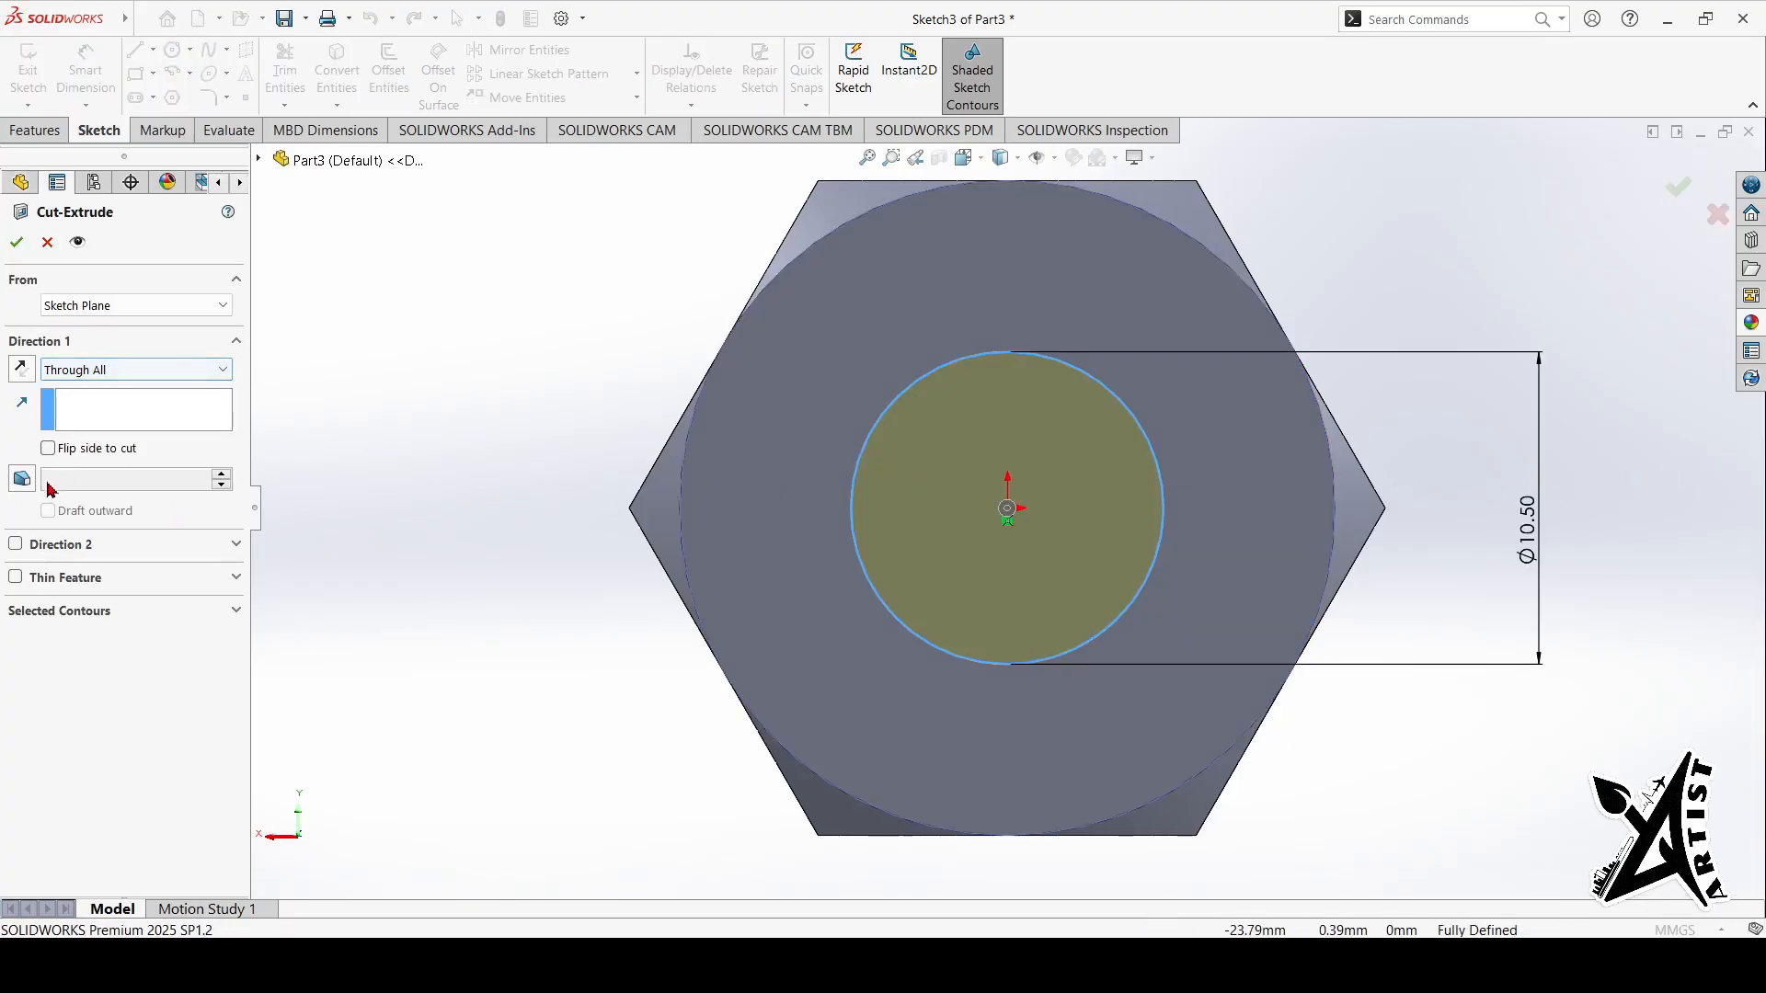
{"action": "middle_click_drag", "start_coordinate": [1593, 480], "coordinate": [1497, 571]}
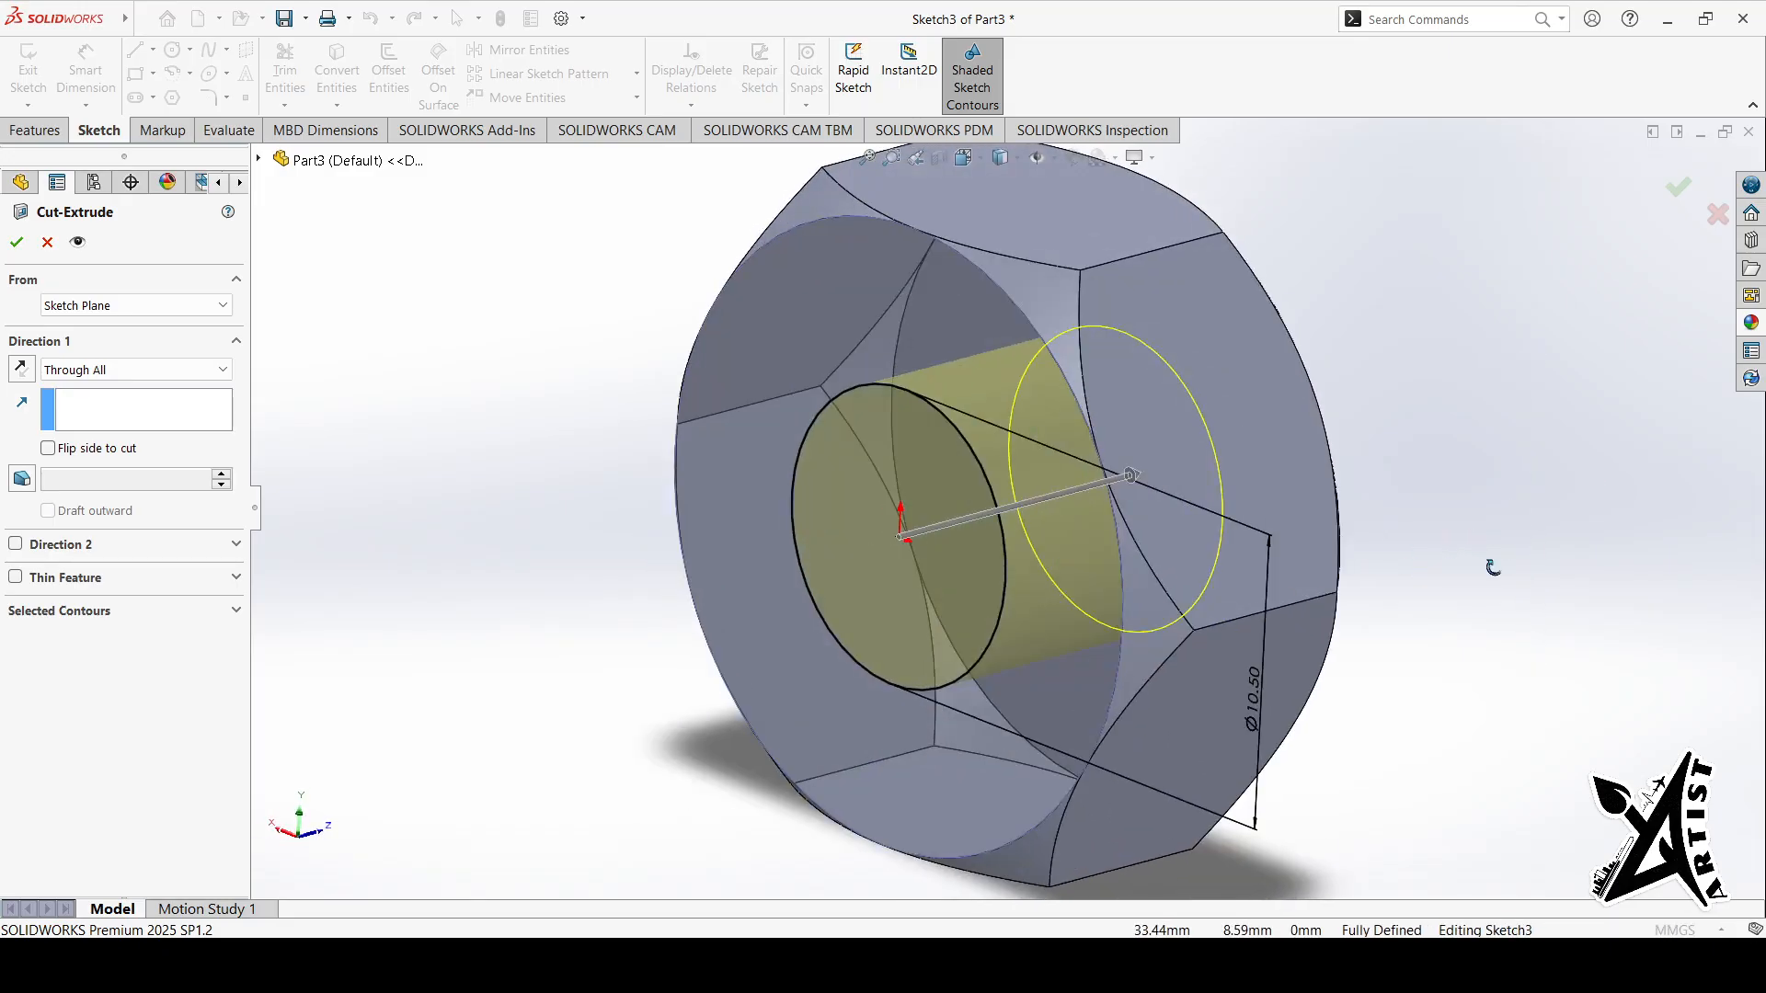
{"action": "left_click", "coordinate": [17, 243]}
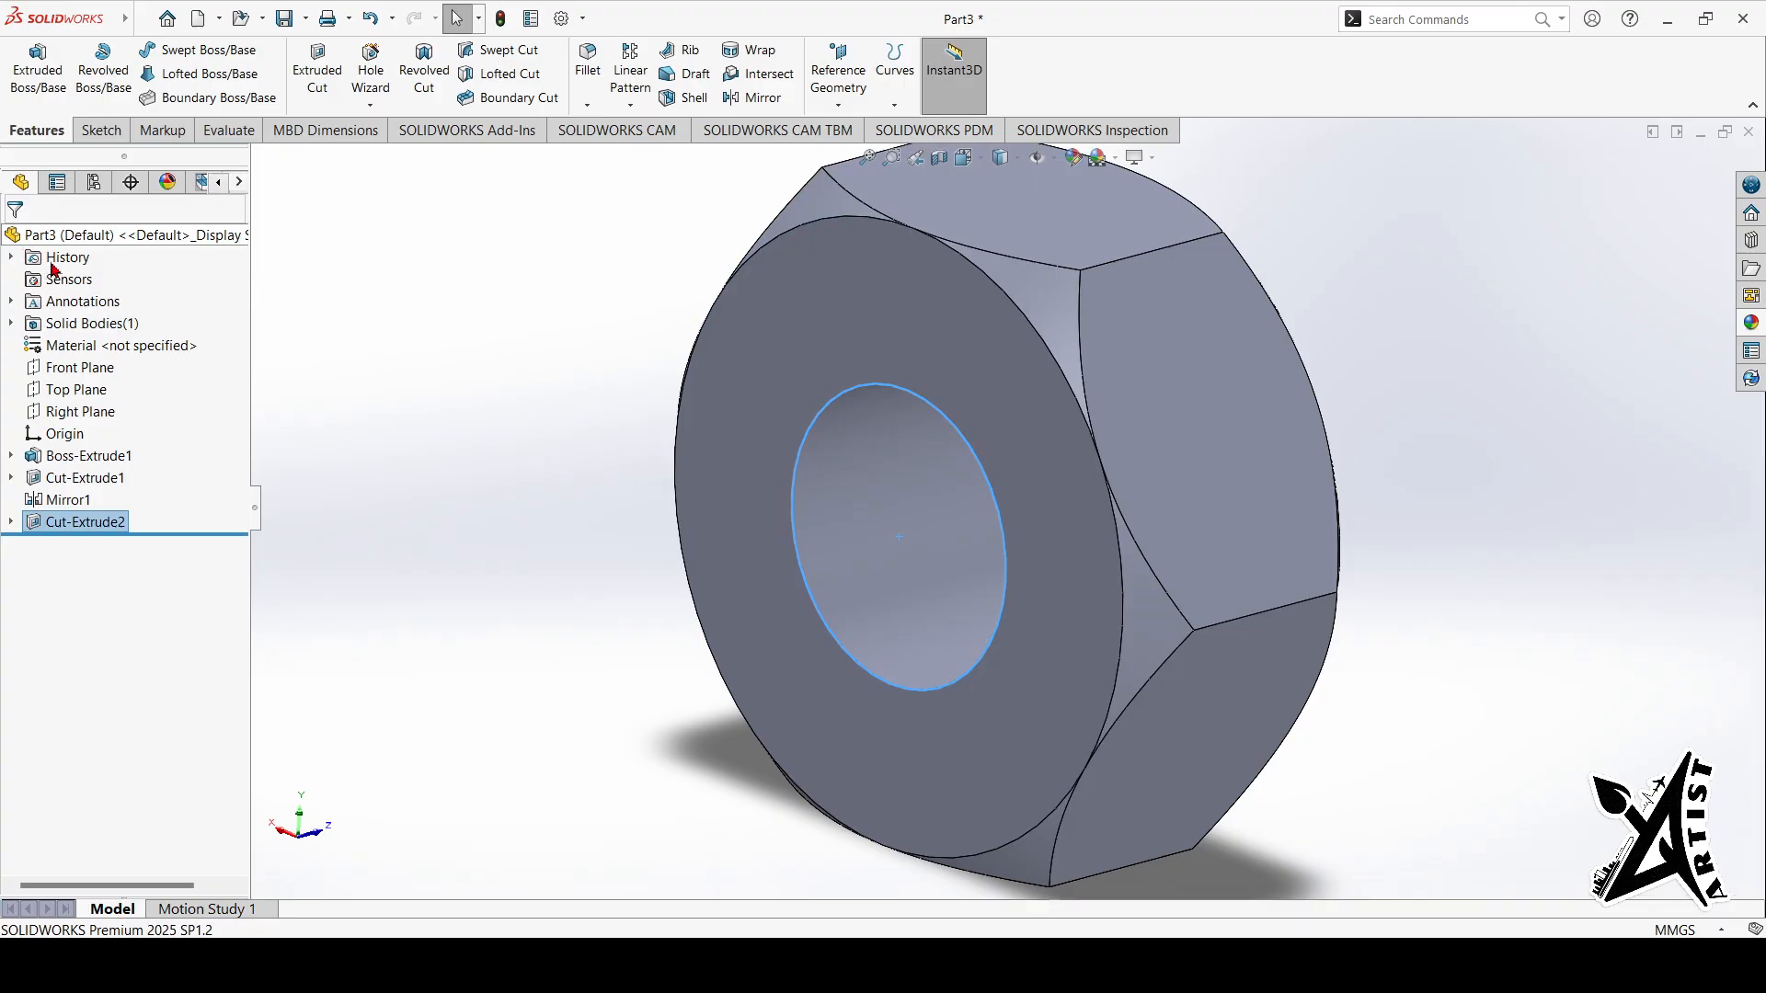
Step: Chamfer the hole's circular edge on the near flat face by 1.5 mm at 45 degrees
{"action": "middle_click_drag", "start_coordinate": [1435, 464], "coordinate": [1504, 656]}
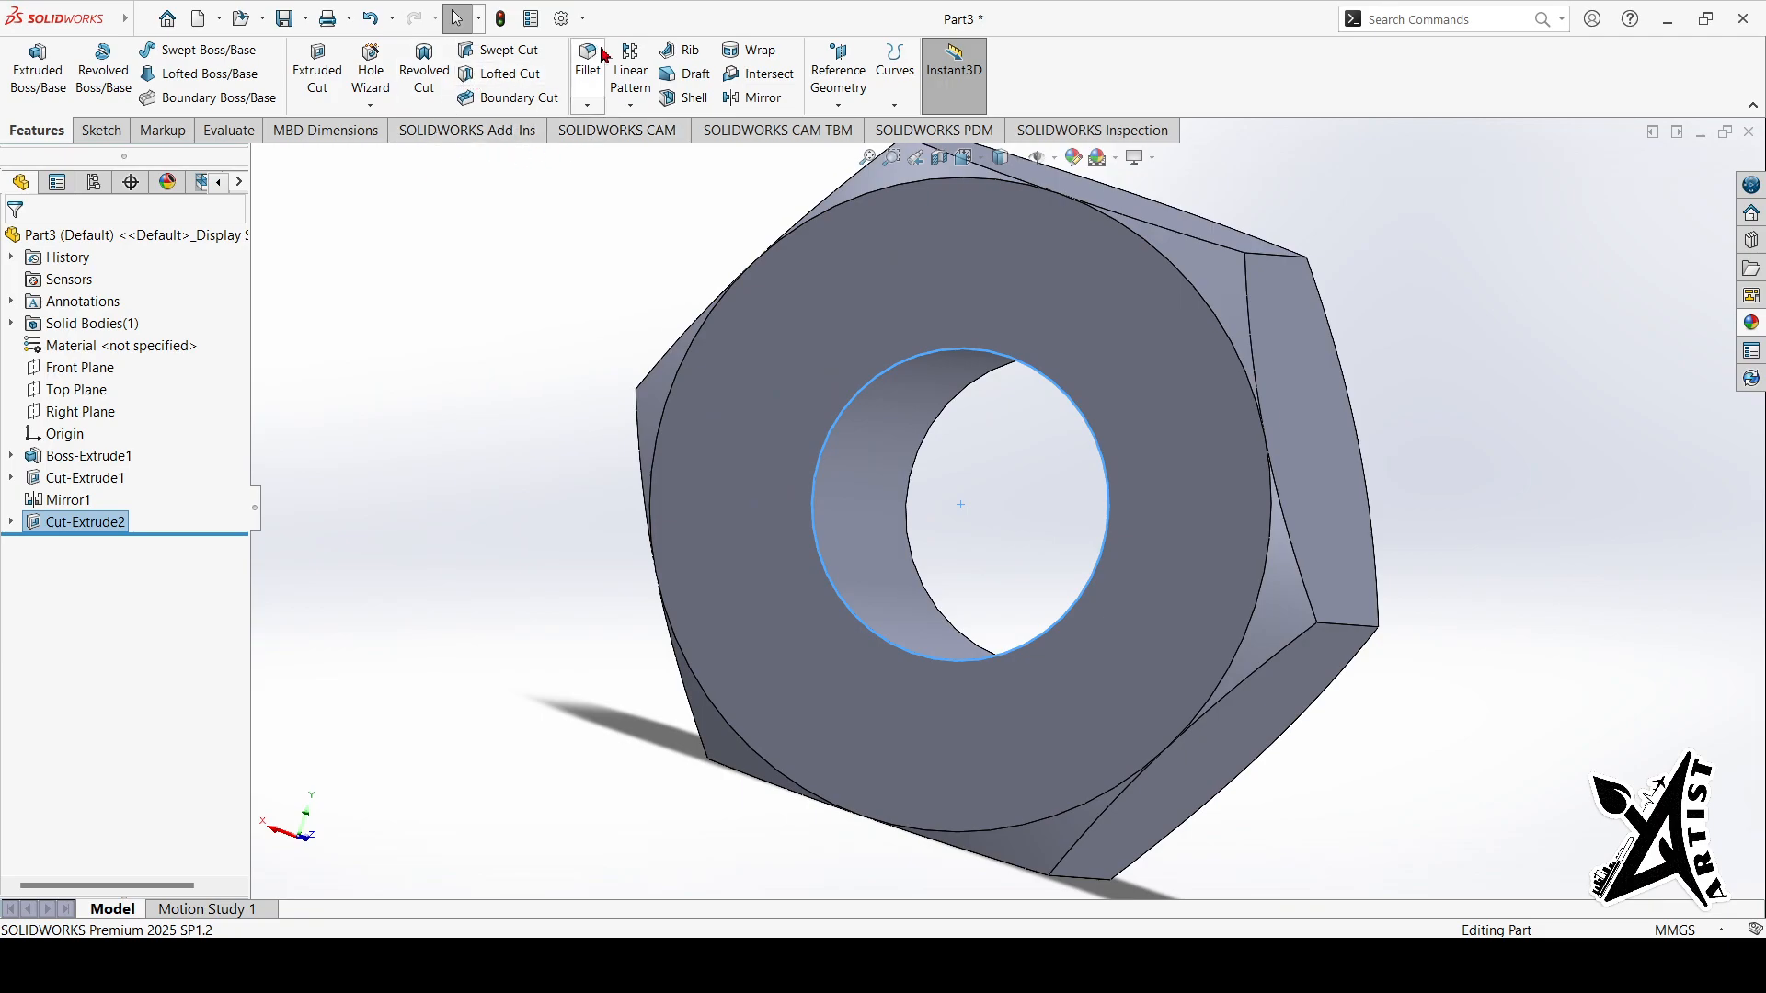
{"action": "left_click", "coordinate": [825, 442]}
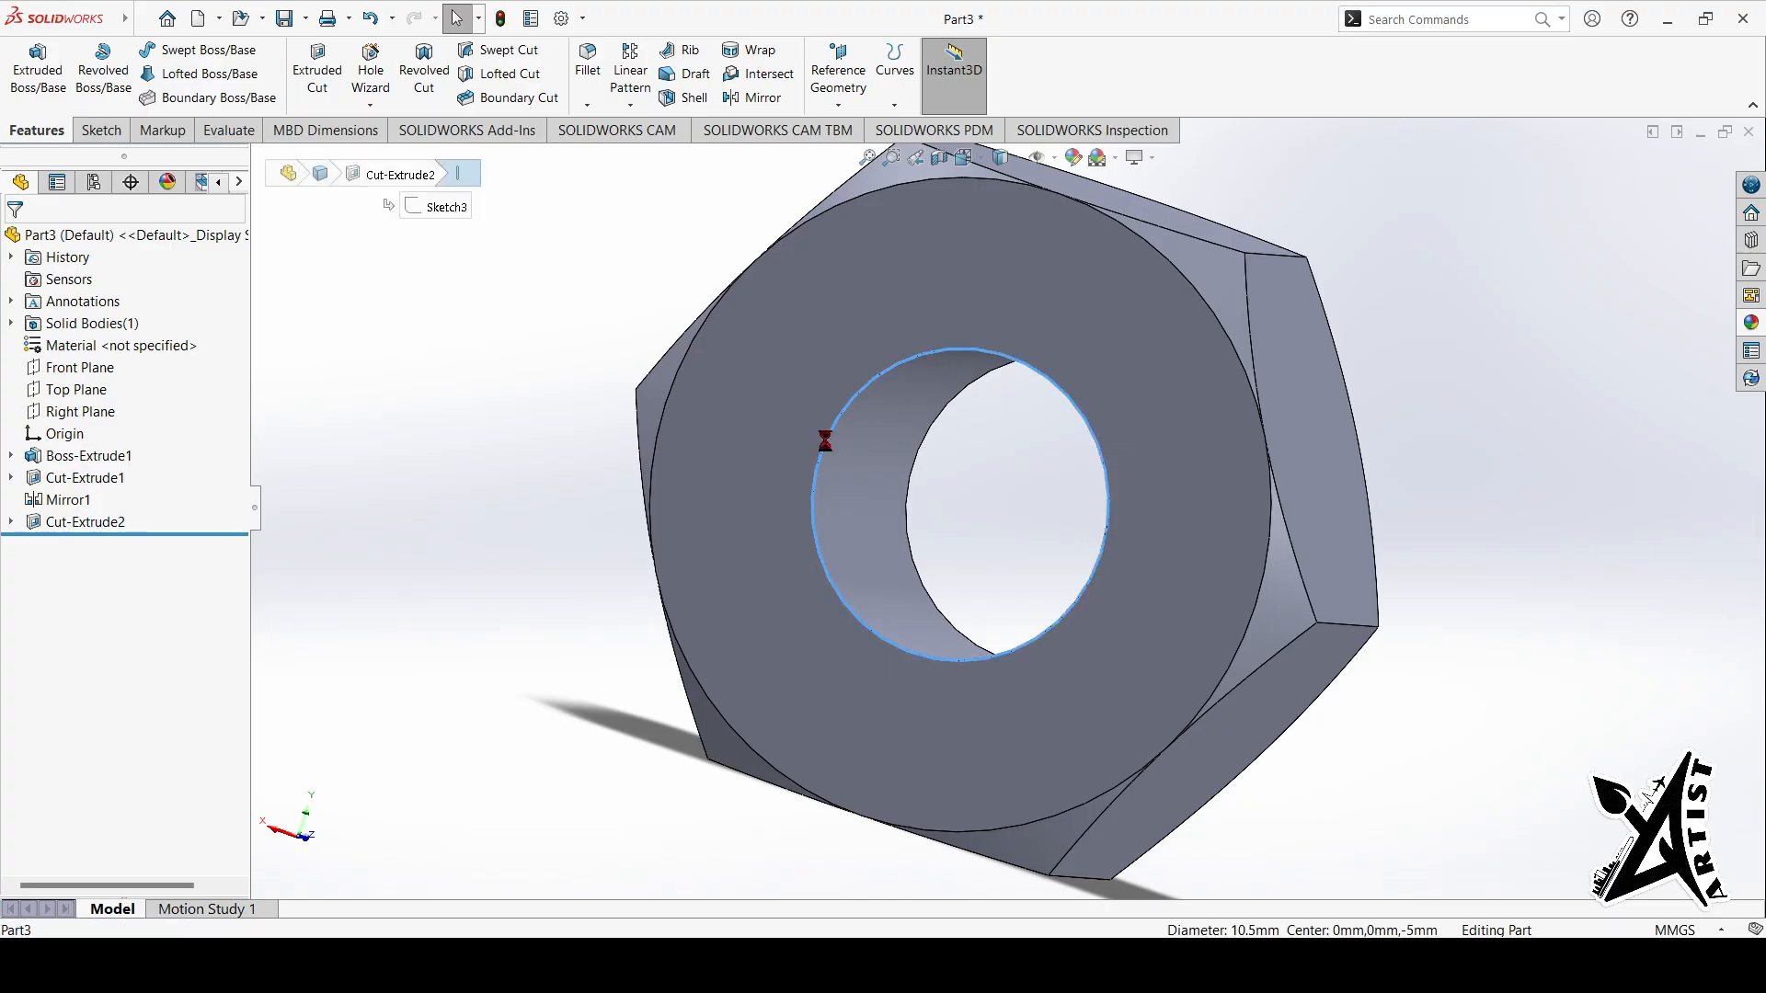
{"action": "left_click", "coordinate": [1026, 385]}
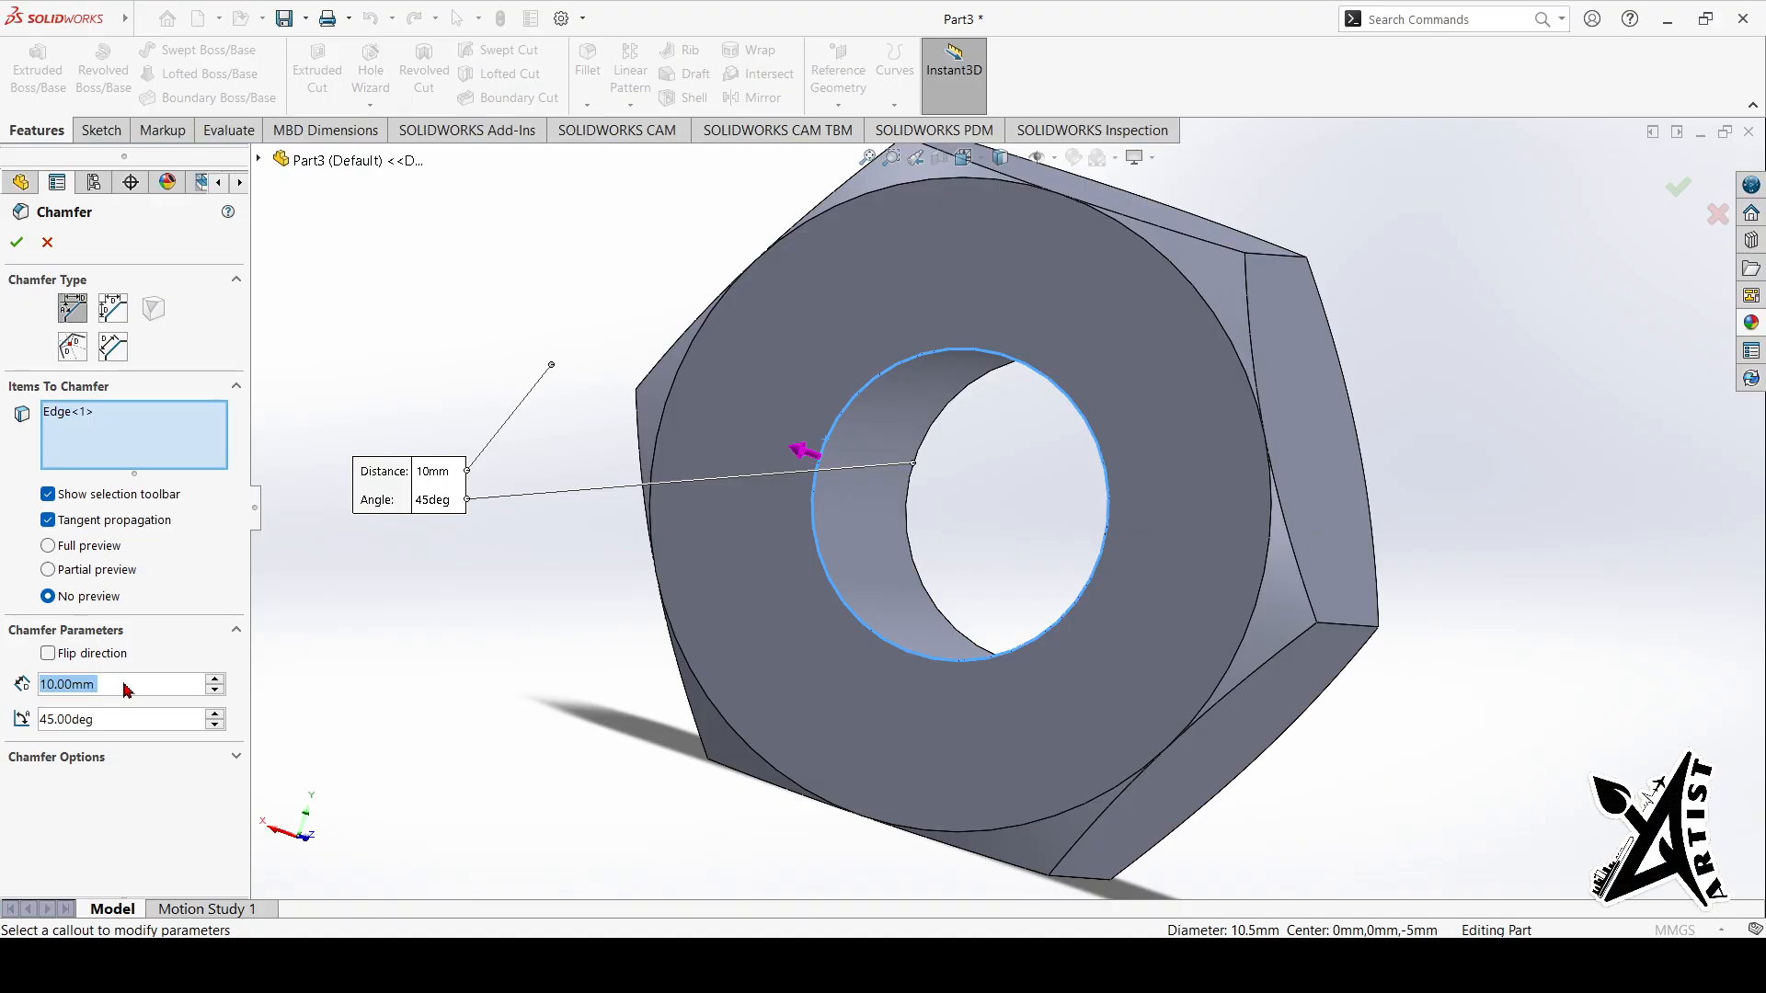
{"action": "key", "text": "BackSpace"}
{"action": "type", "text": "1.5"}
{"action": "key", "text": "Return"}
{"action": "left_click", "coordinate": [18, 242]}
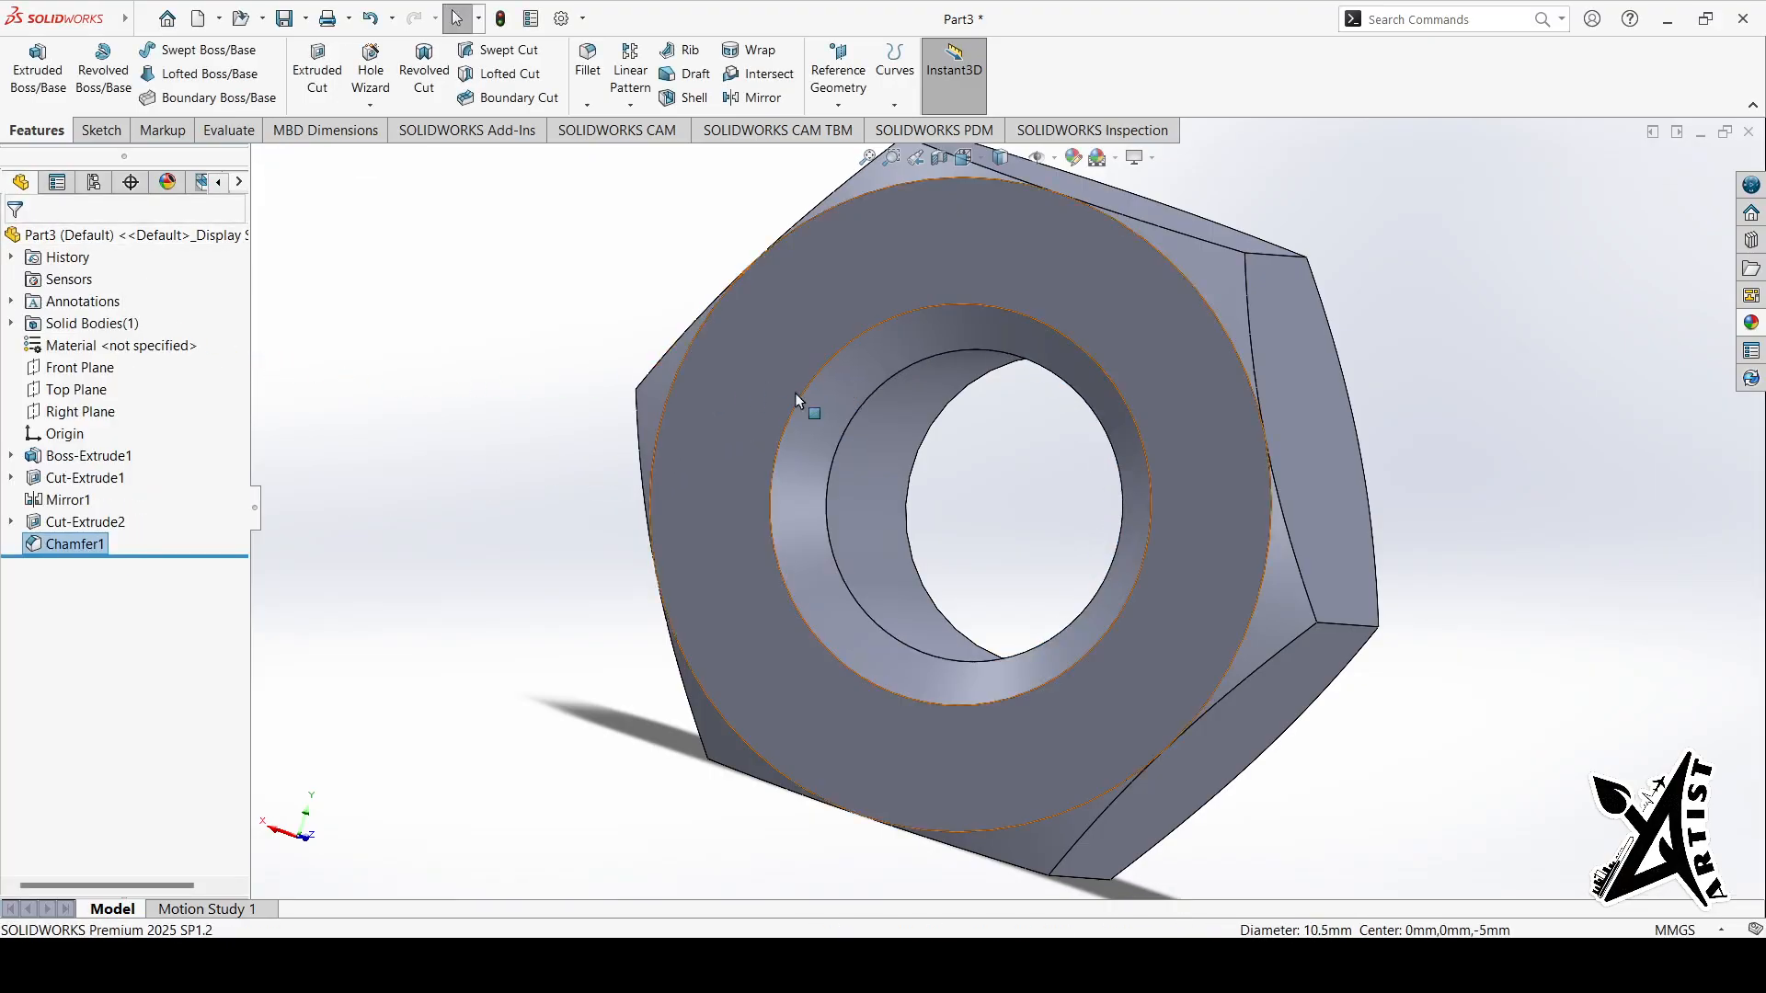
Step: Chamfer the hole's edge on the opposite flat face by 1.5 mm at 45 degrees
{"action": "middle_click_drag", "start_coordinate": [1447, 461], "coordinate": [1142, 504]}
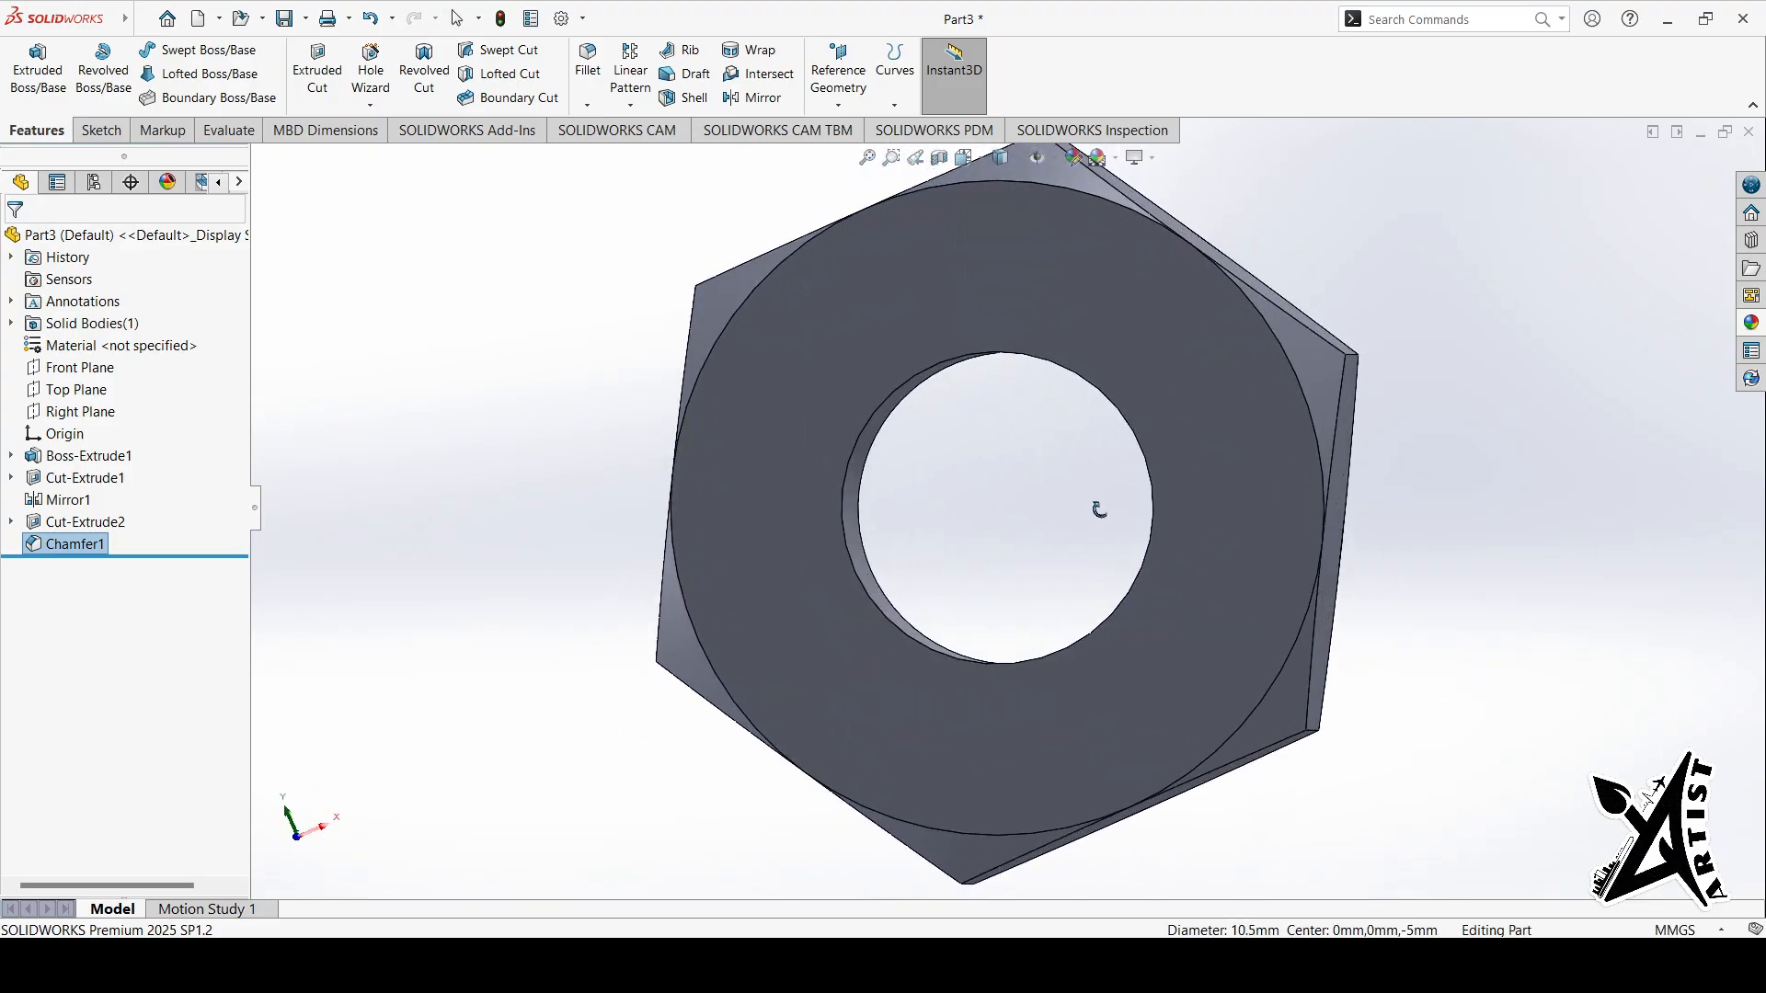
{"action": "left_click", "coordinate": [844, 524]}
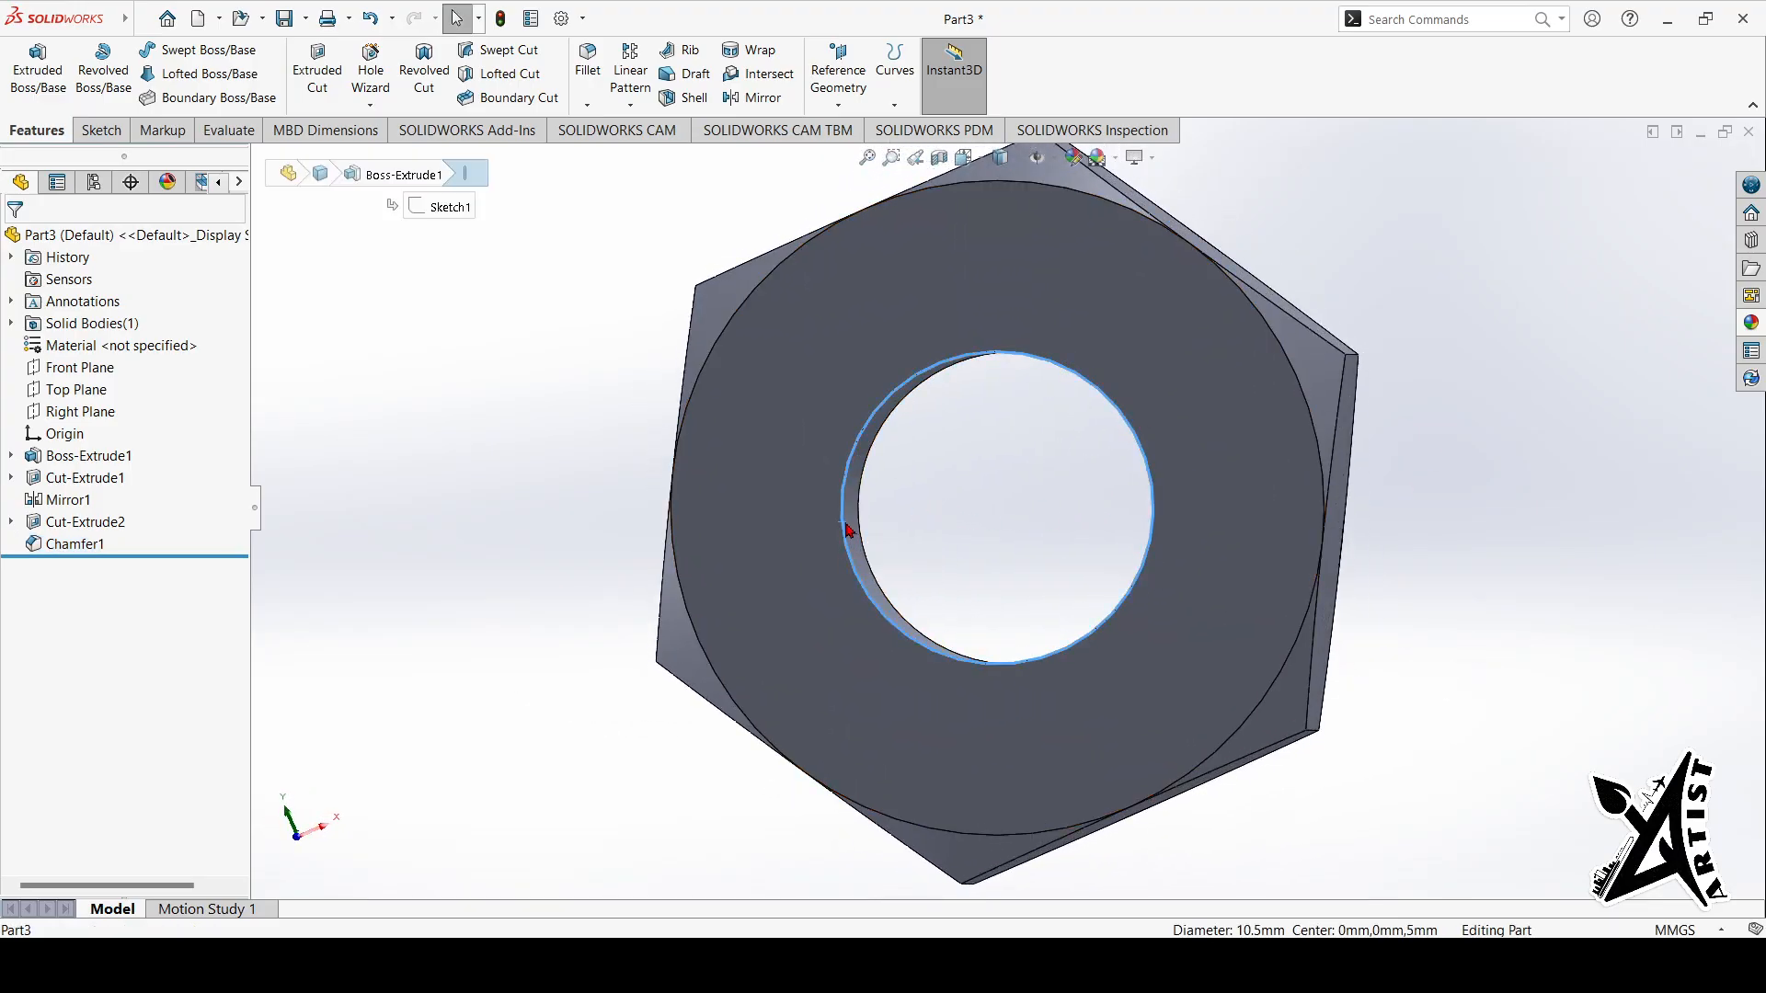
{"action": "left_click", "coordinate": [1041, 476]}
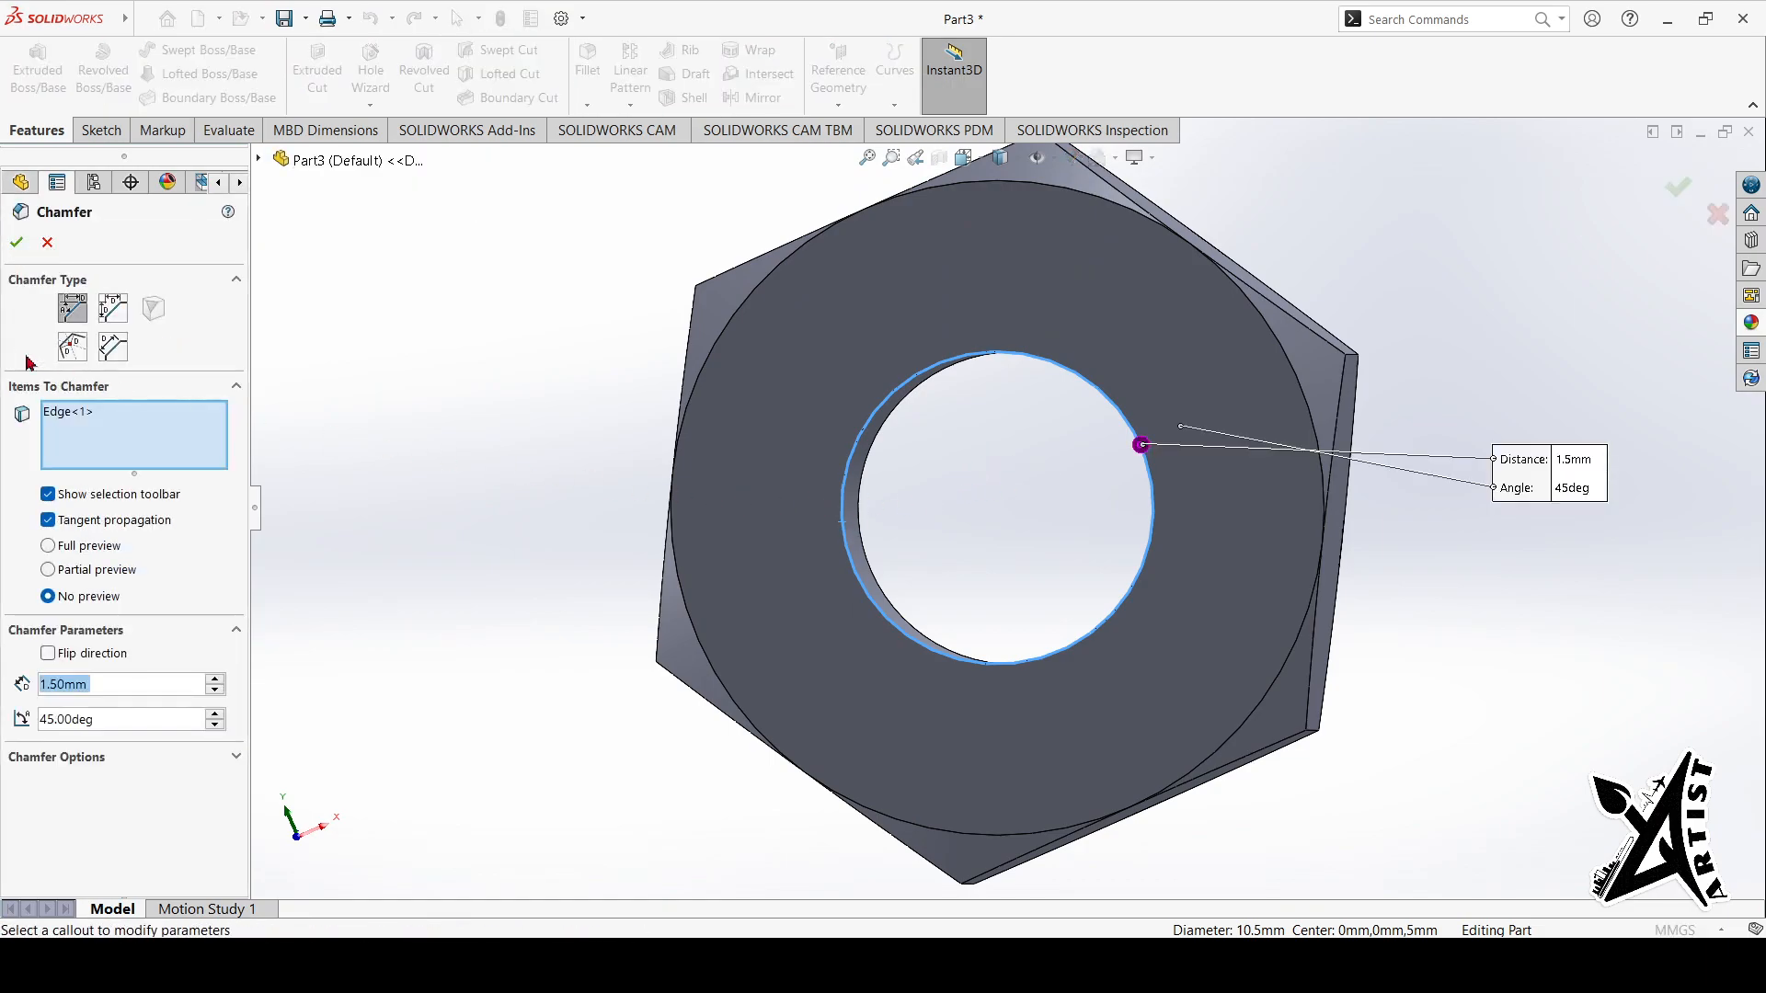
{"action": "left_click", "coordinate": [16, 242]}
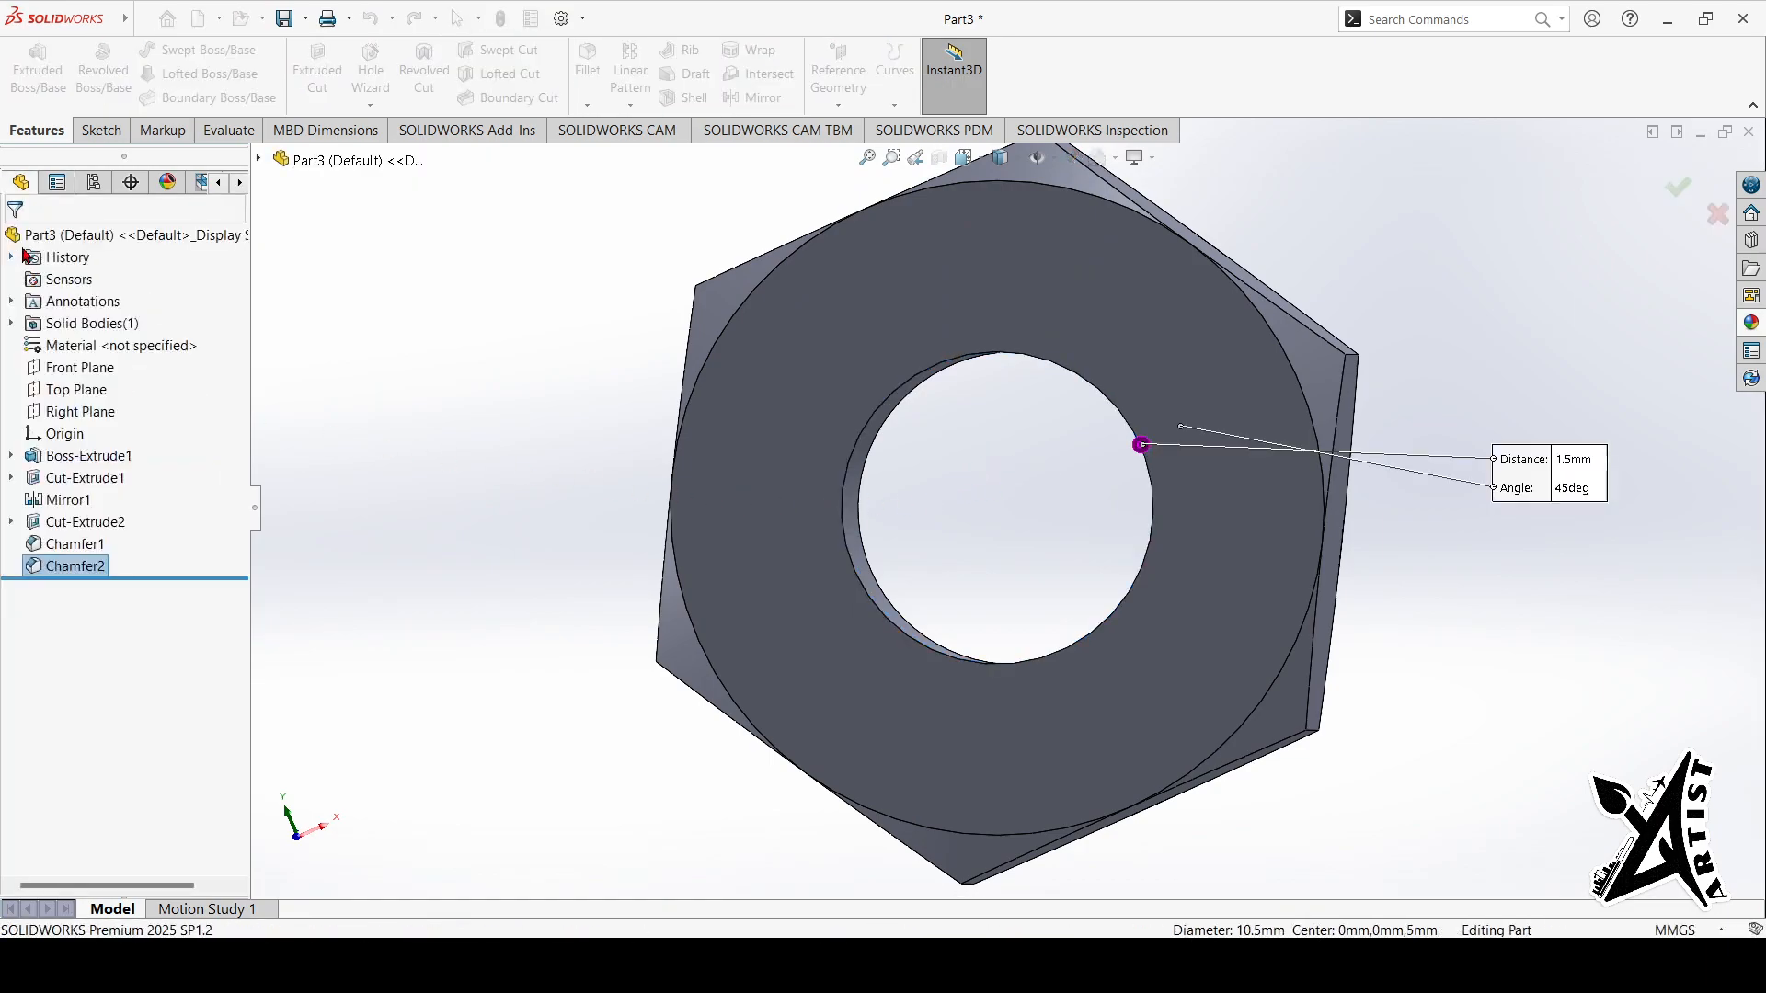
Step: Cut a right-hand Metric Tap M12x1.5 thread from the hole's inner chamfer edge, Blind to 10 mm
{"action": "middle_click_drag", "start_coordinate": [1589, 542], "coordinate": [1175, 619]}
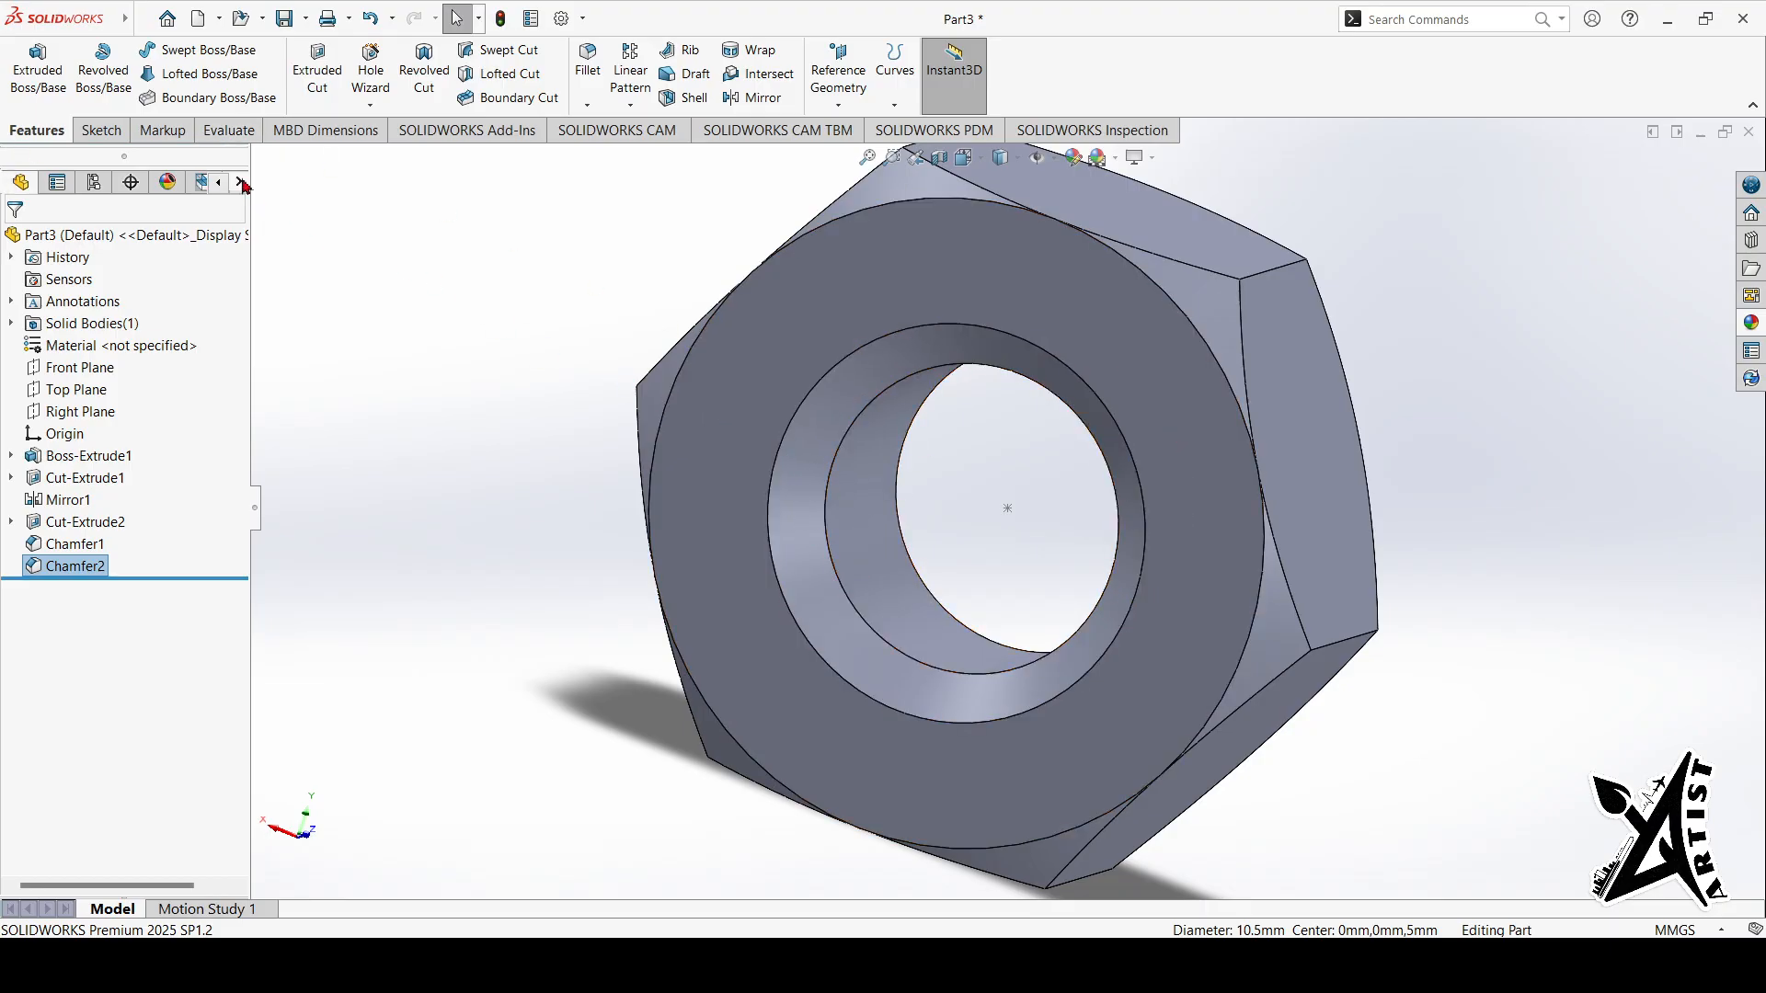
{"action": "left_click", "coordinate": [365, 107]}
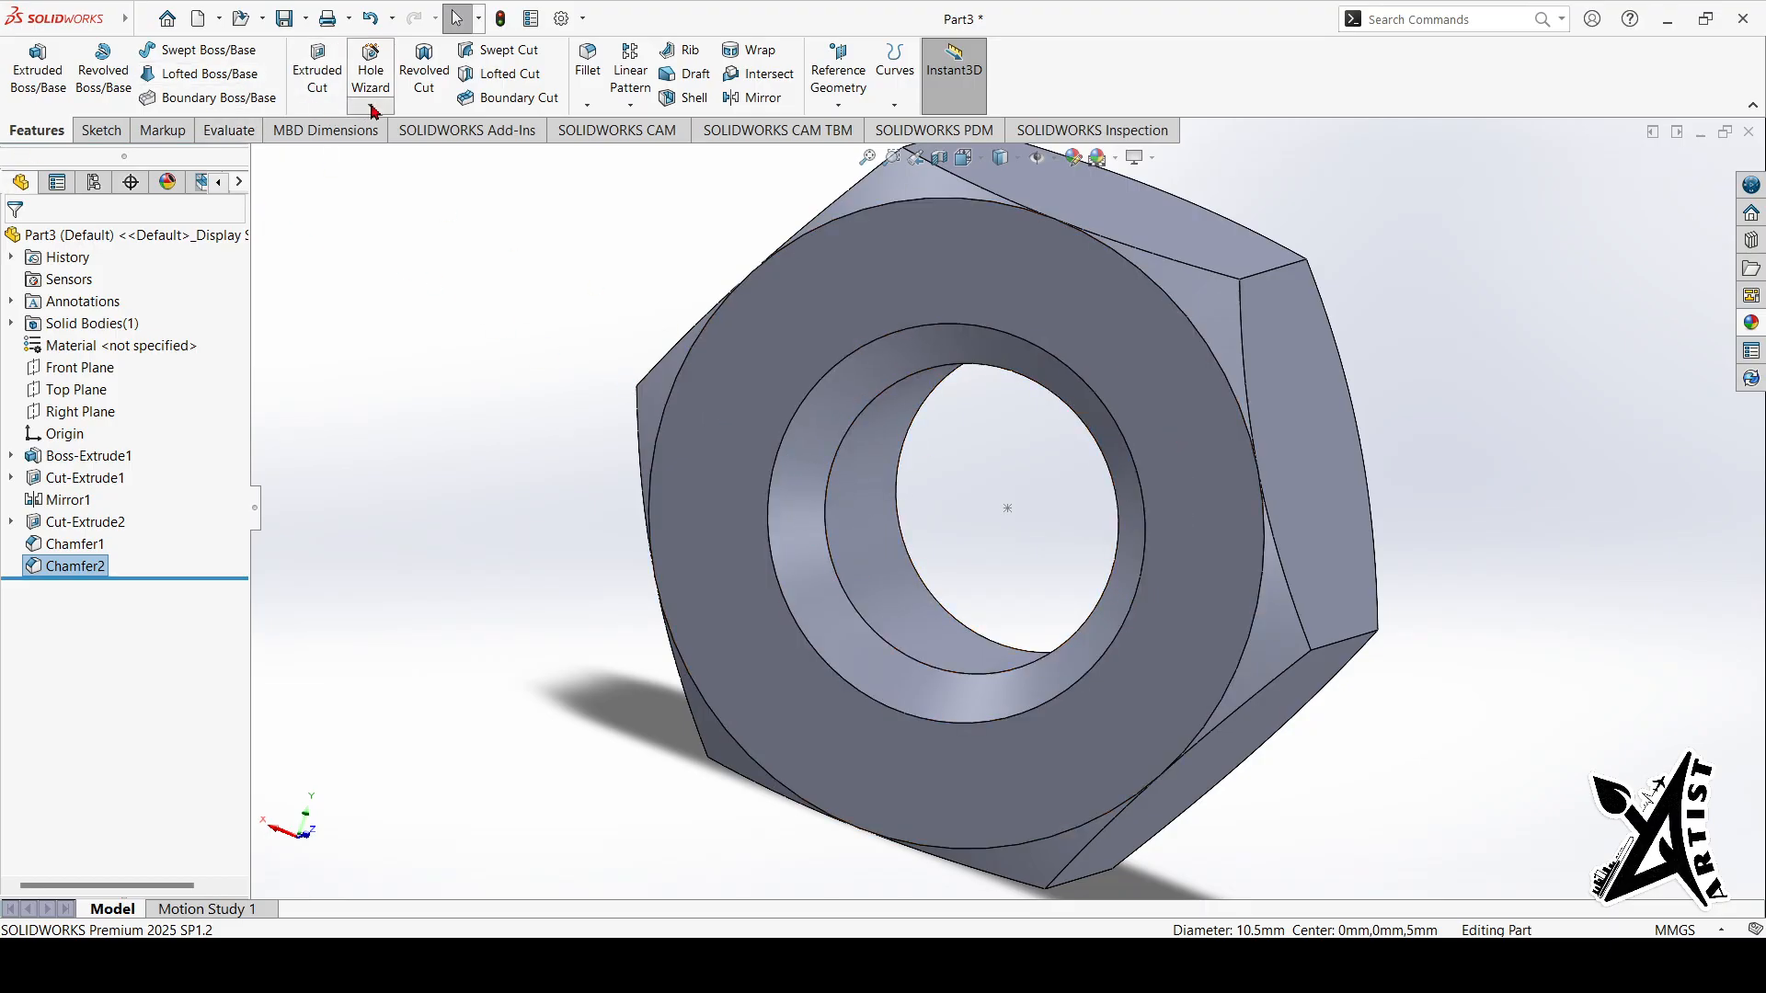
{"action": "left_click", "coordinate": [405, 179]}
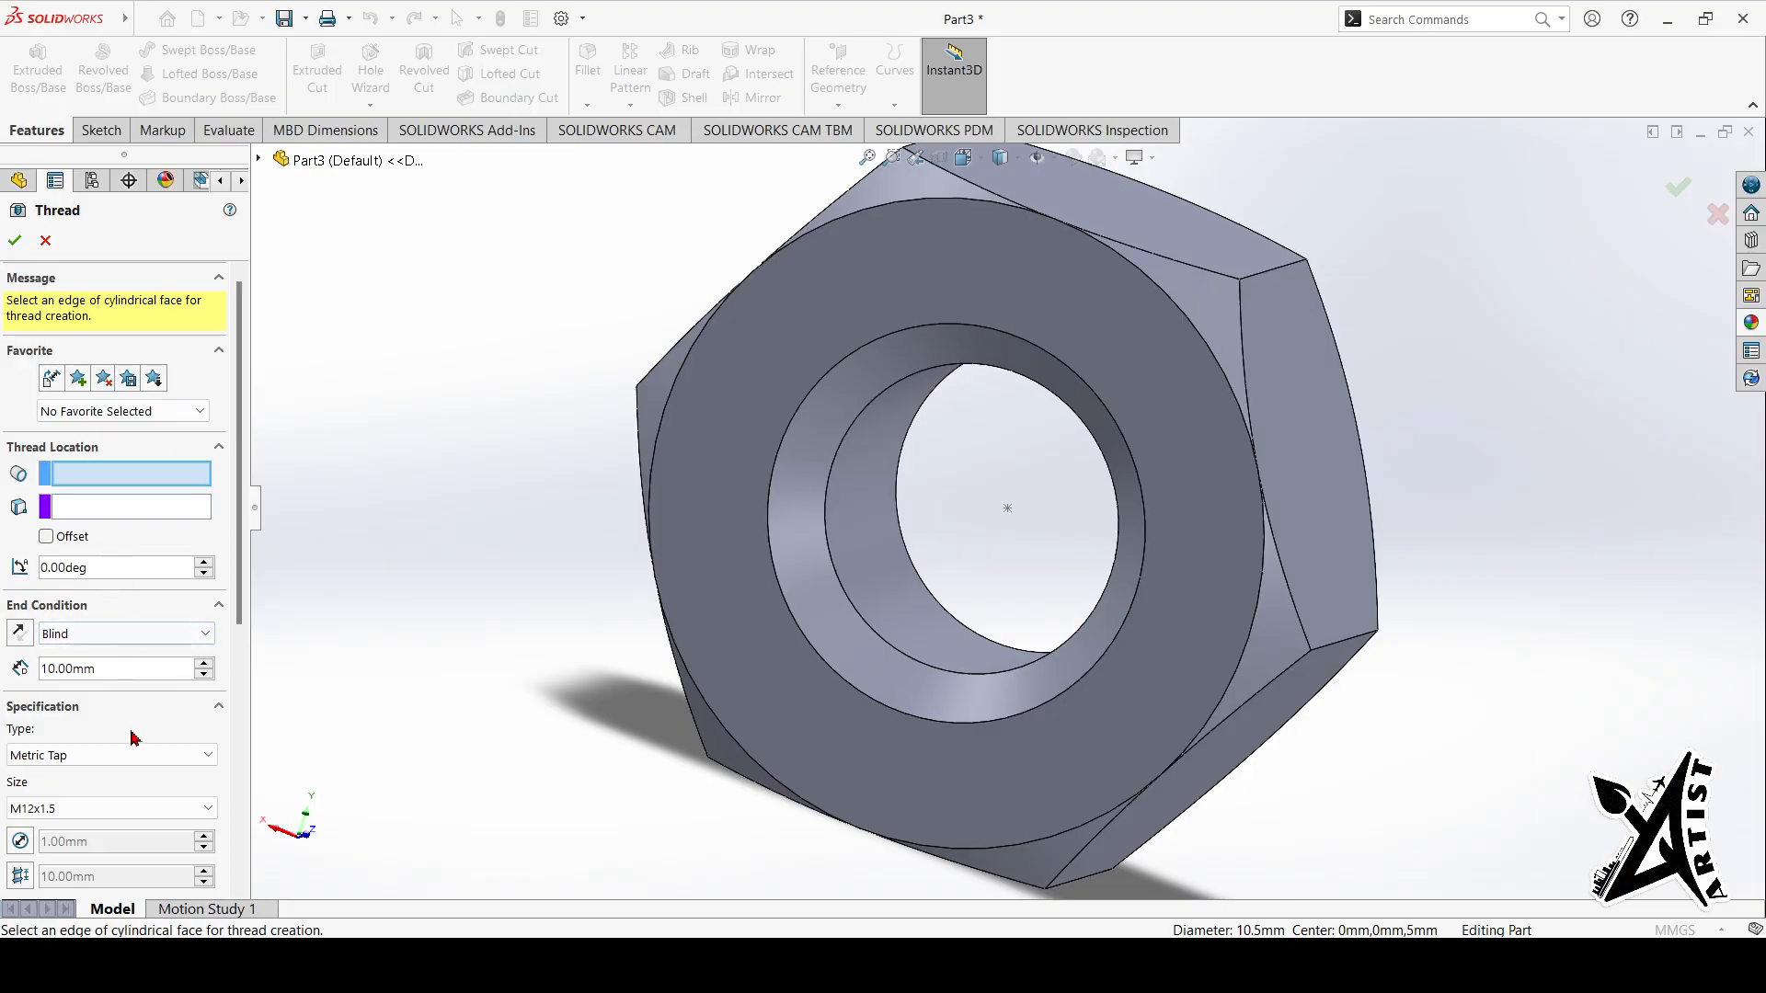
{"action": "scroll", "coordinate": [124, 754], "scroll_direction": "down", "scroll_amount": 5}
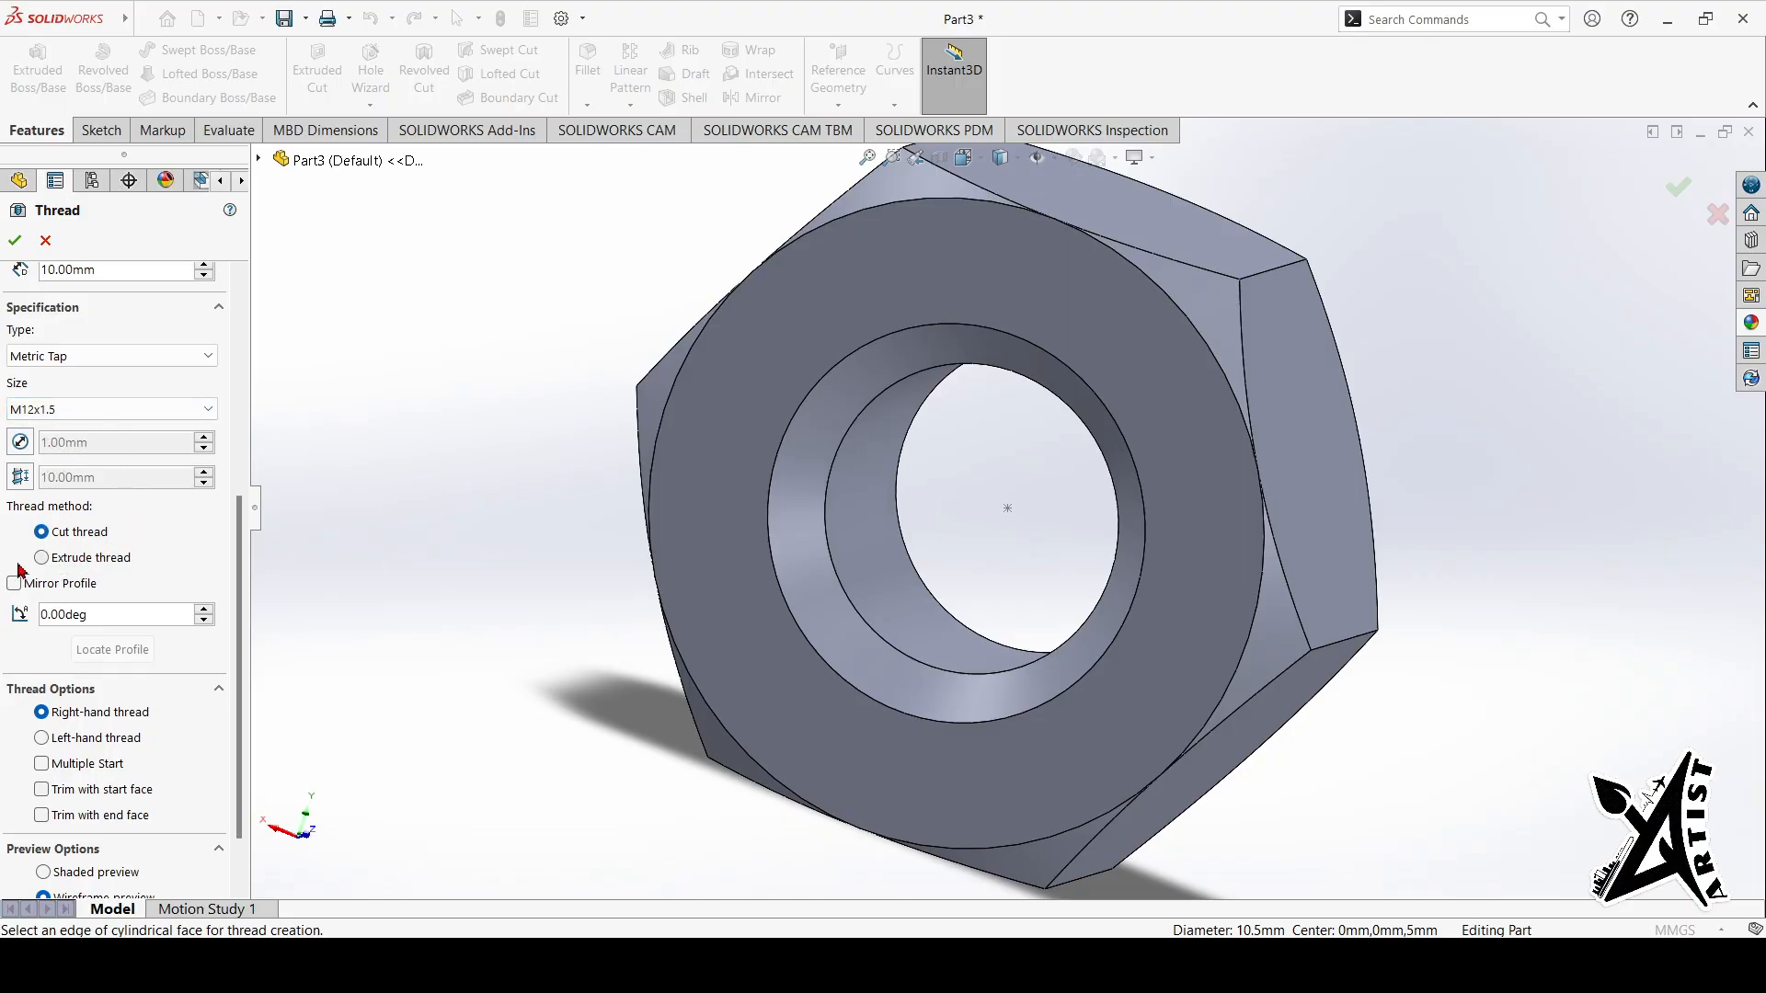
{"action": "scroll", "coordinate": [191, 573], "scroll_direction": "down", "scroll_amount": 2}
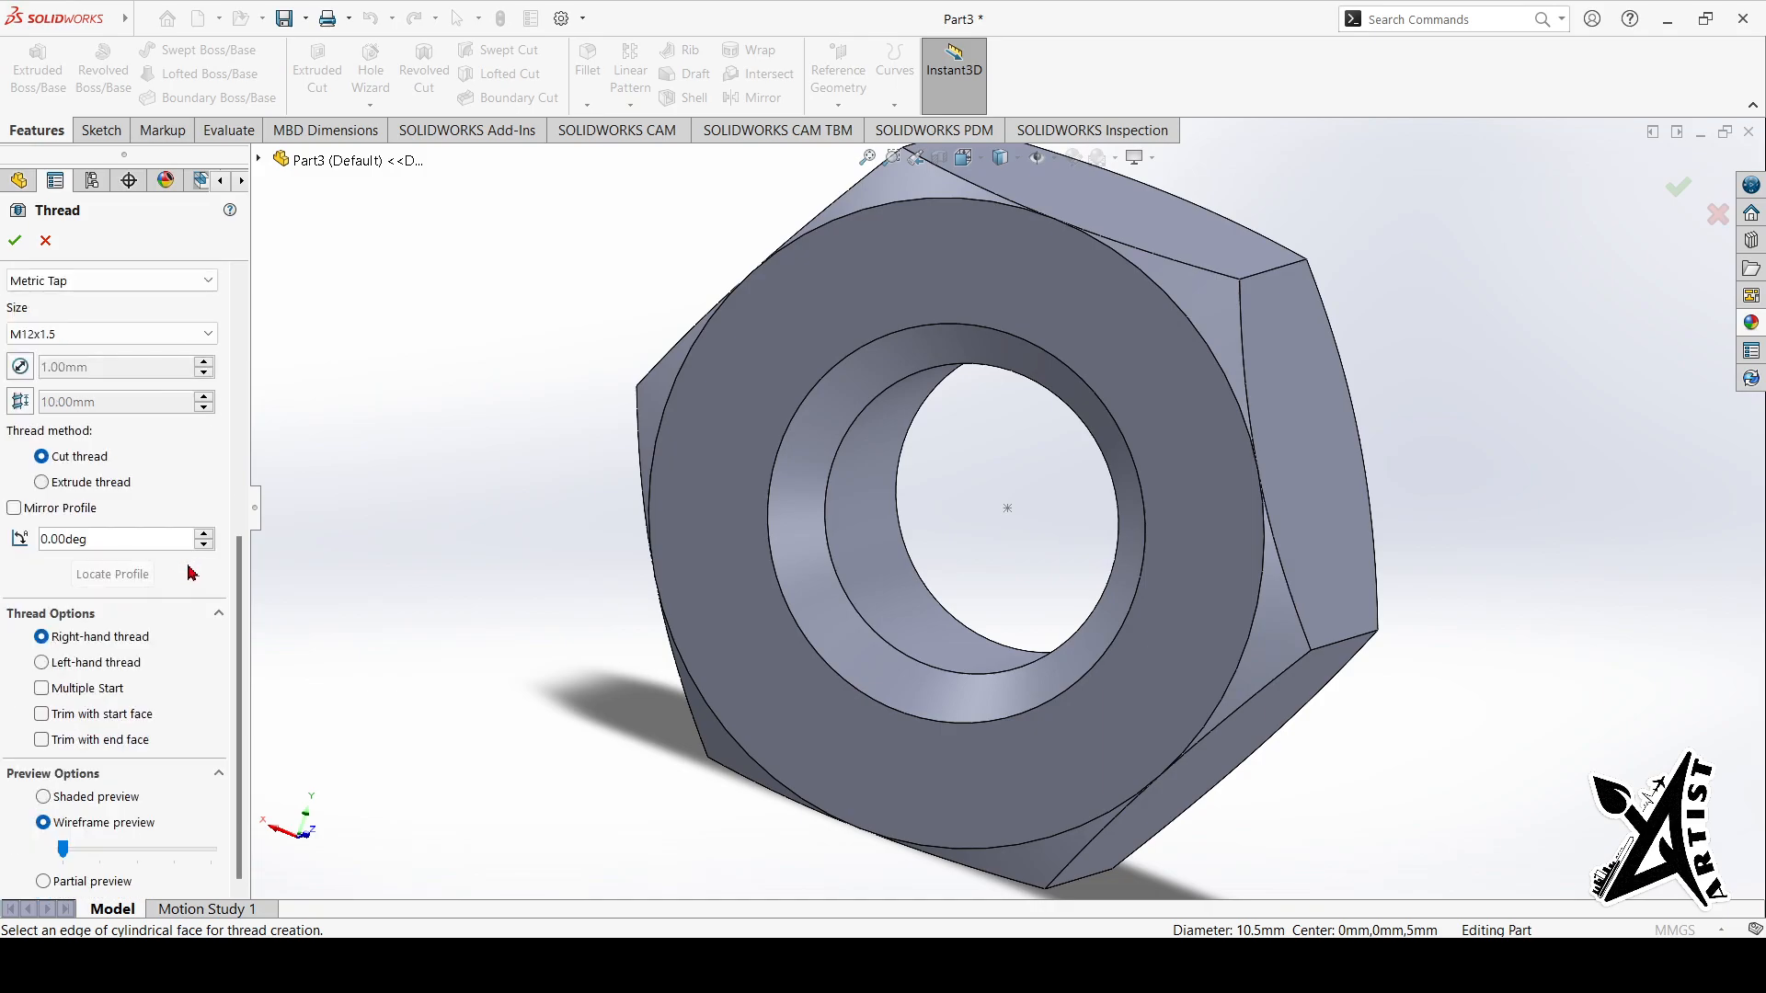
{"action": "scroll", "coordinate": [190, 573], "scroll_direction": "up", "scroll_amount": 10}
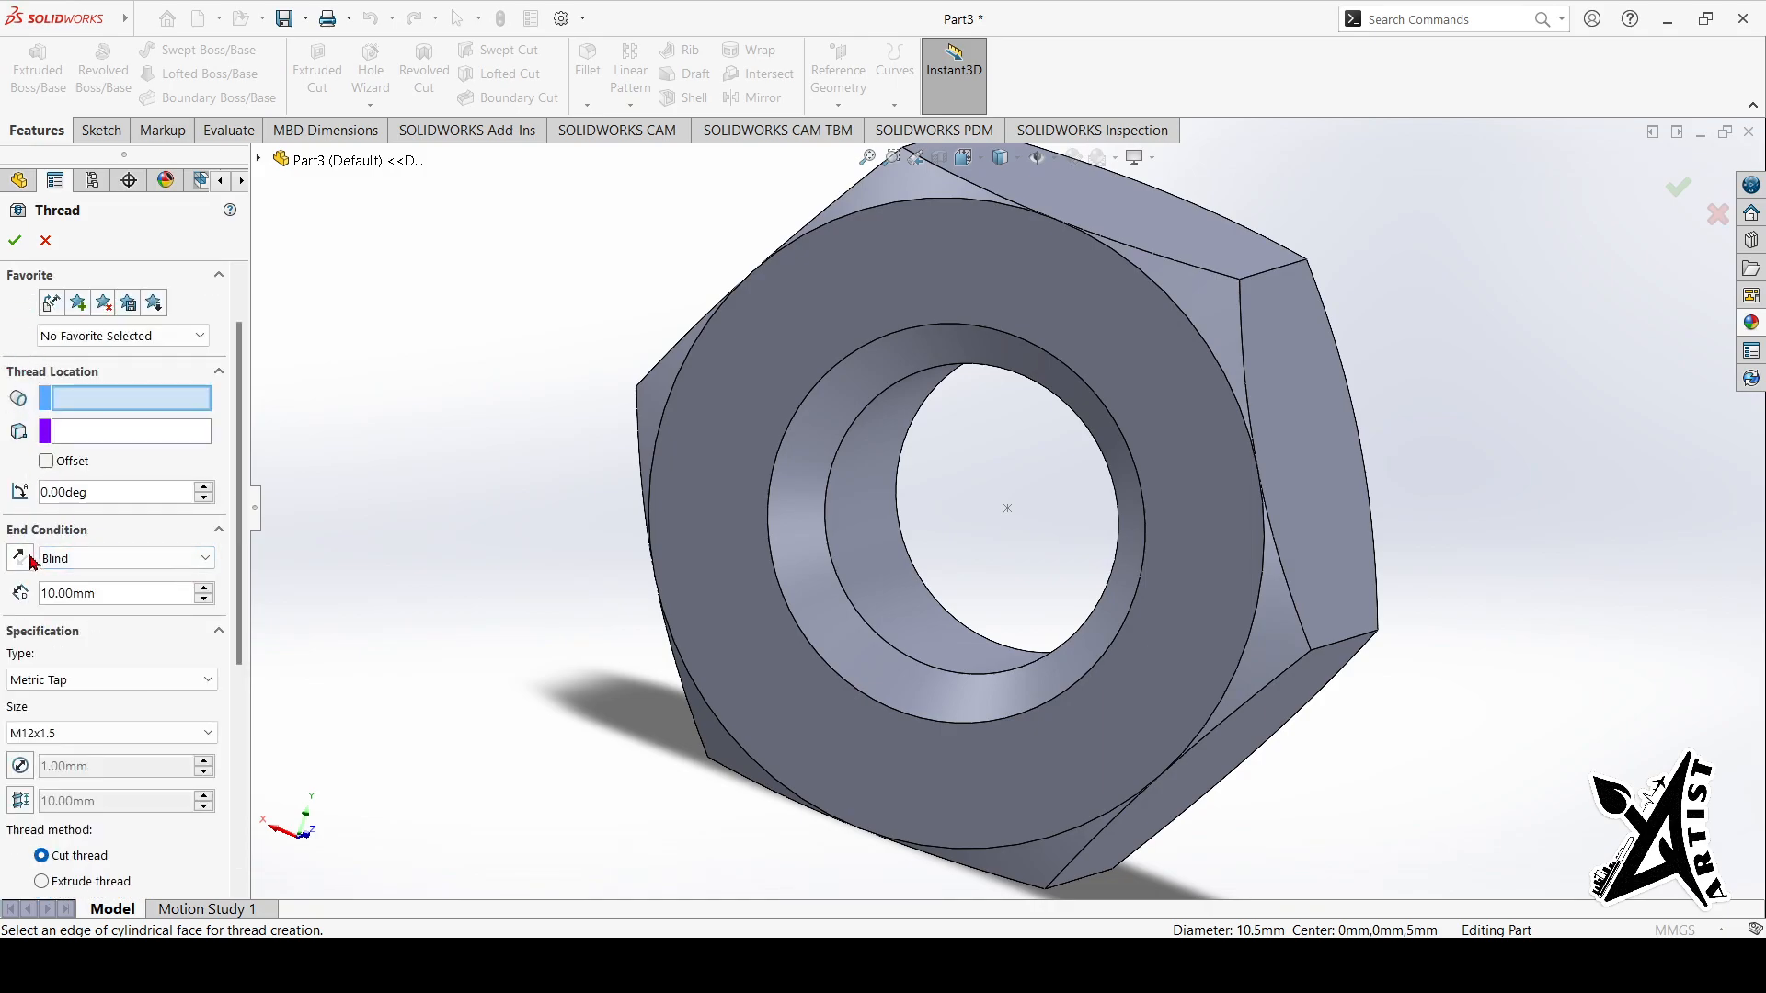
{"action": "left_click", "coordinate": [98, 582]}
{"action": "scroll", "coordinate": [148, 587], "scroll_direction": "down", "scroll_amount": 5}
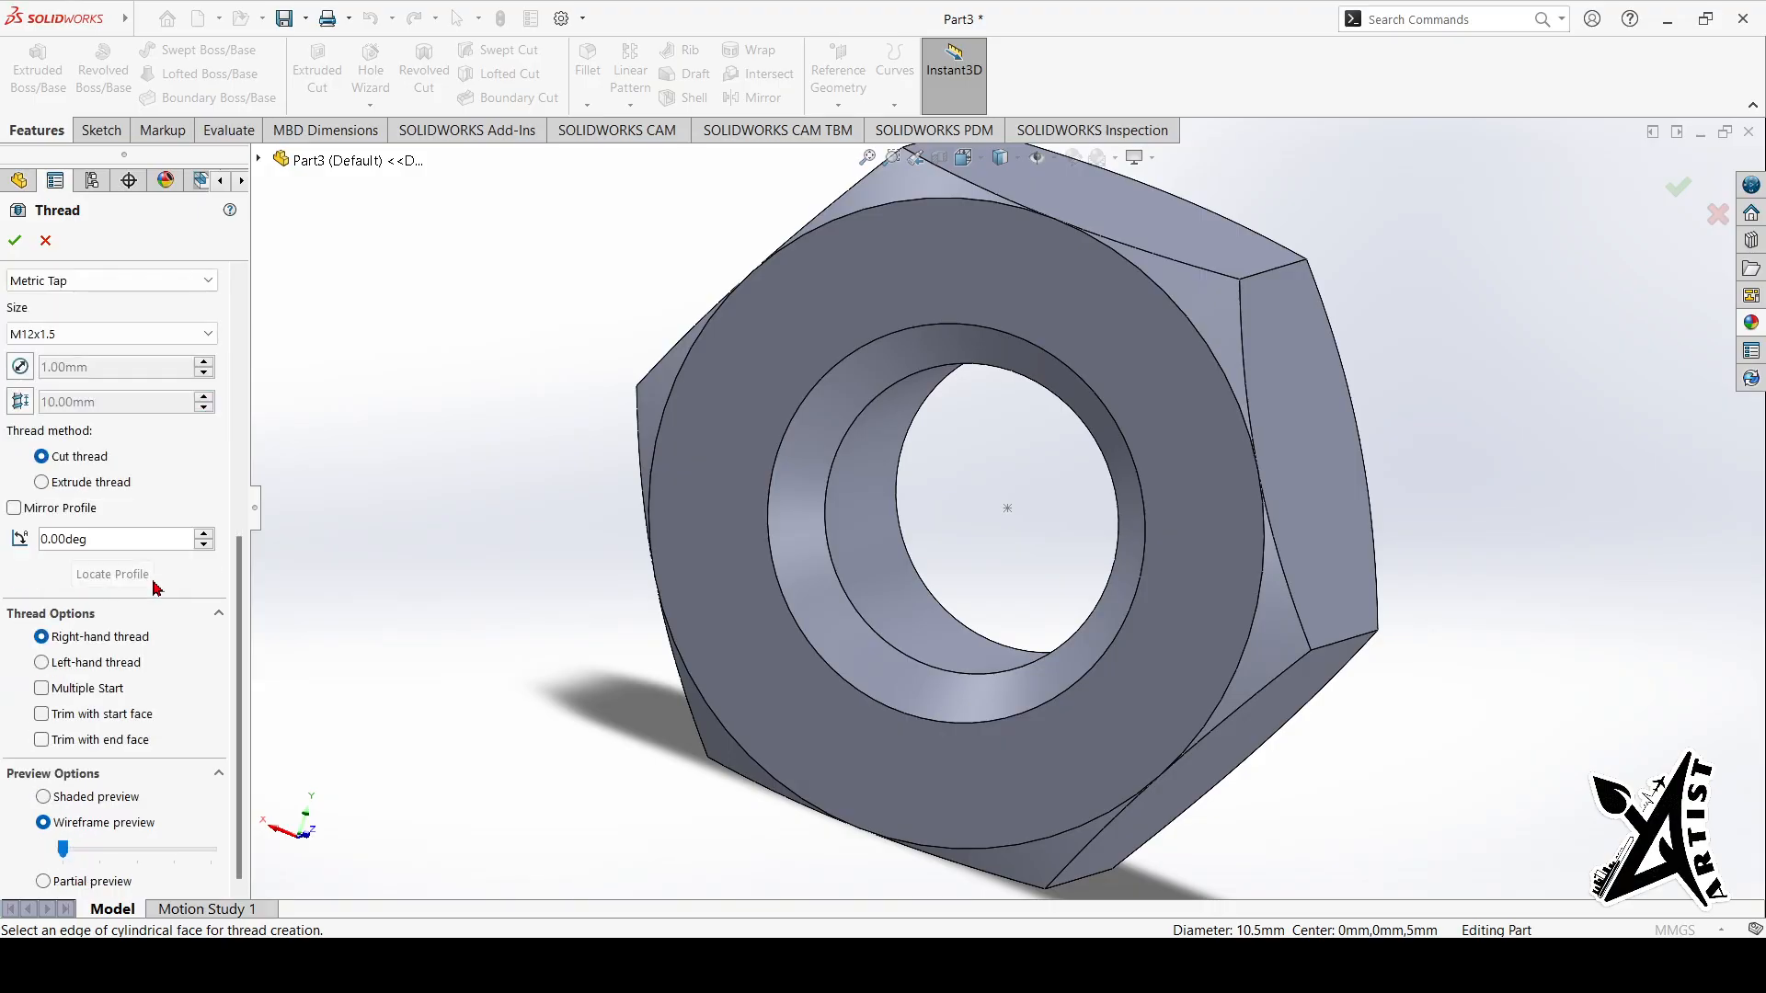
{"action": "left_click", "coordinate": [832, 566]}
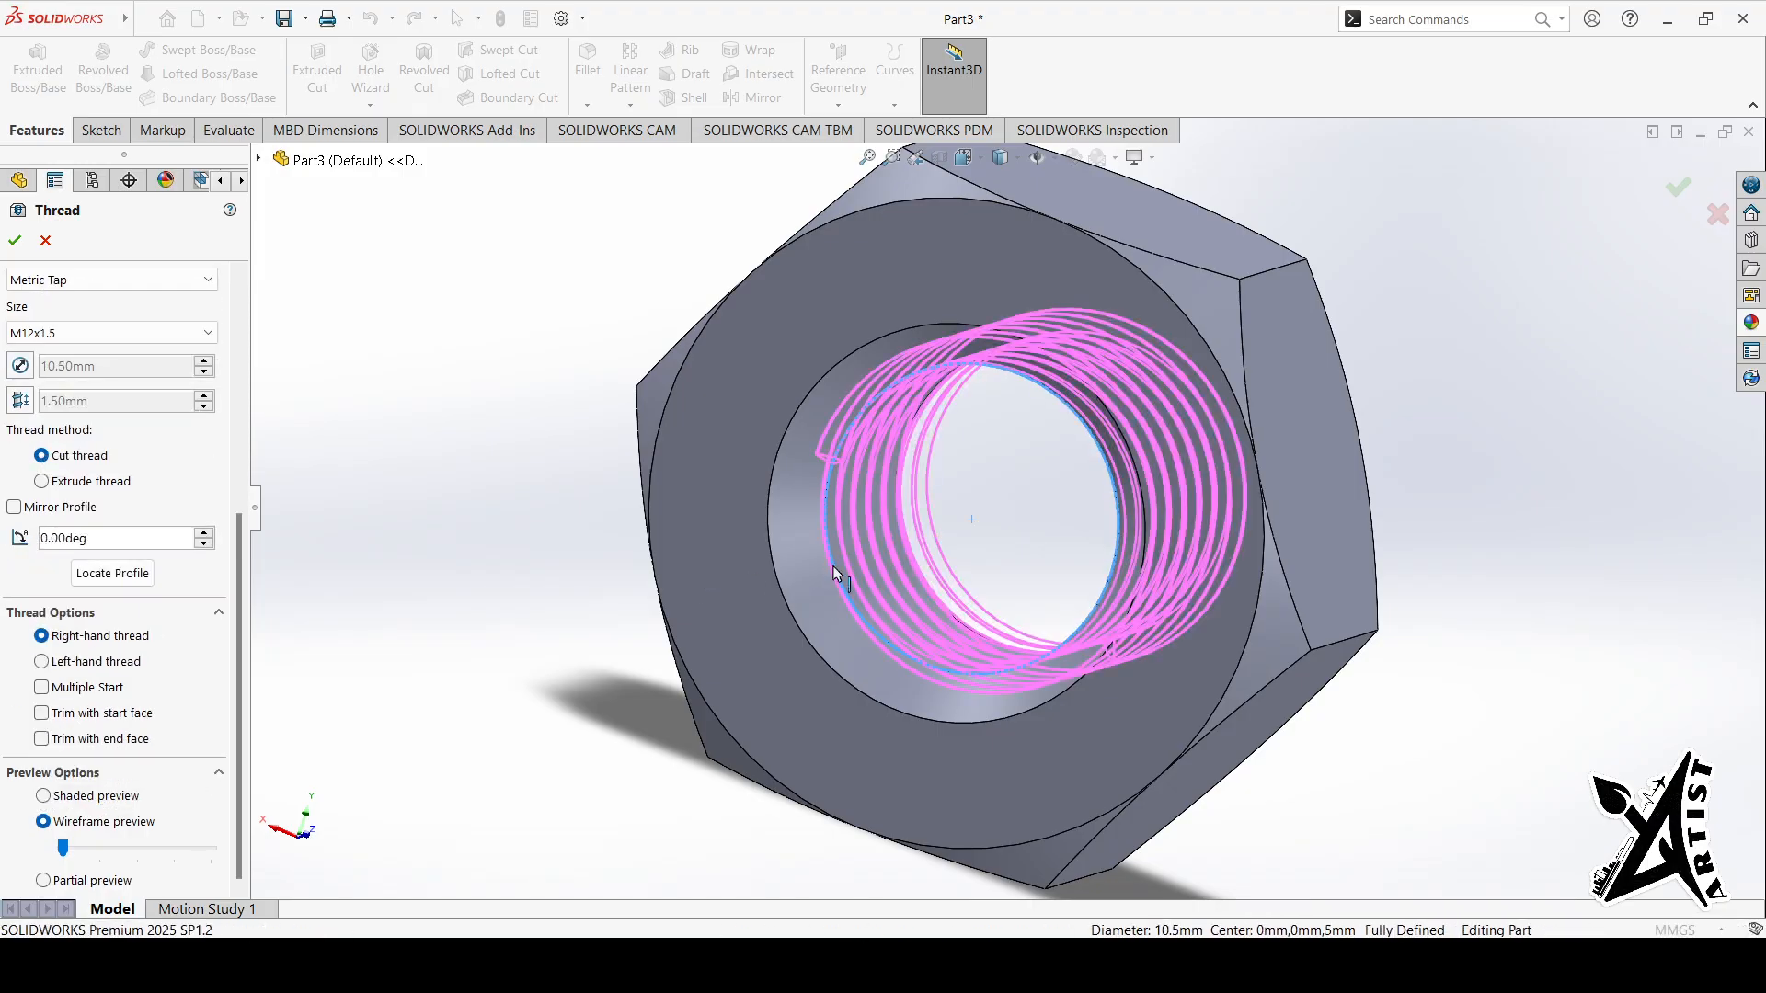
{"action": "middle_click_drag", "start_coordinate": [1487, 493], "coordinate": [1311, 546]}
{"action": "left_click", "coordinate": [14, 240]}
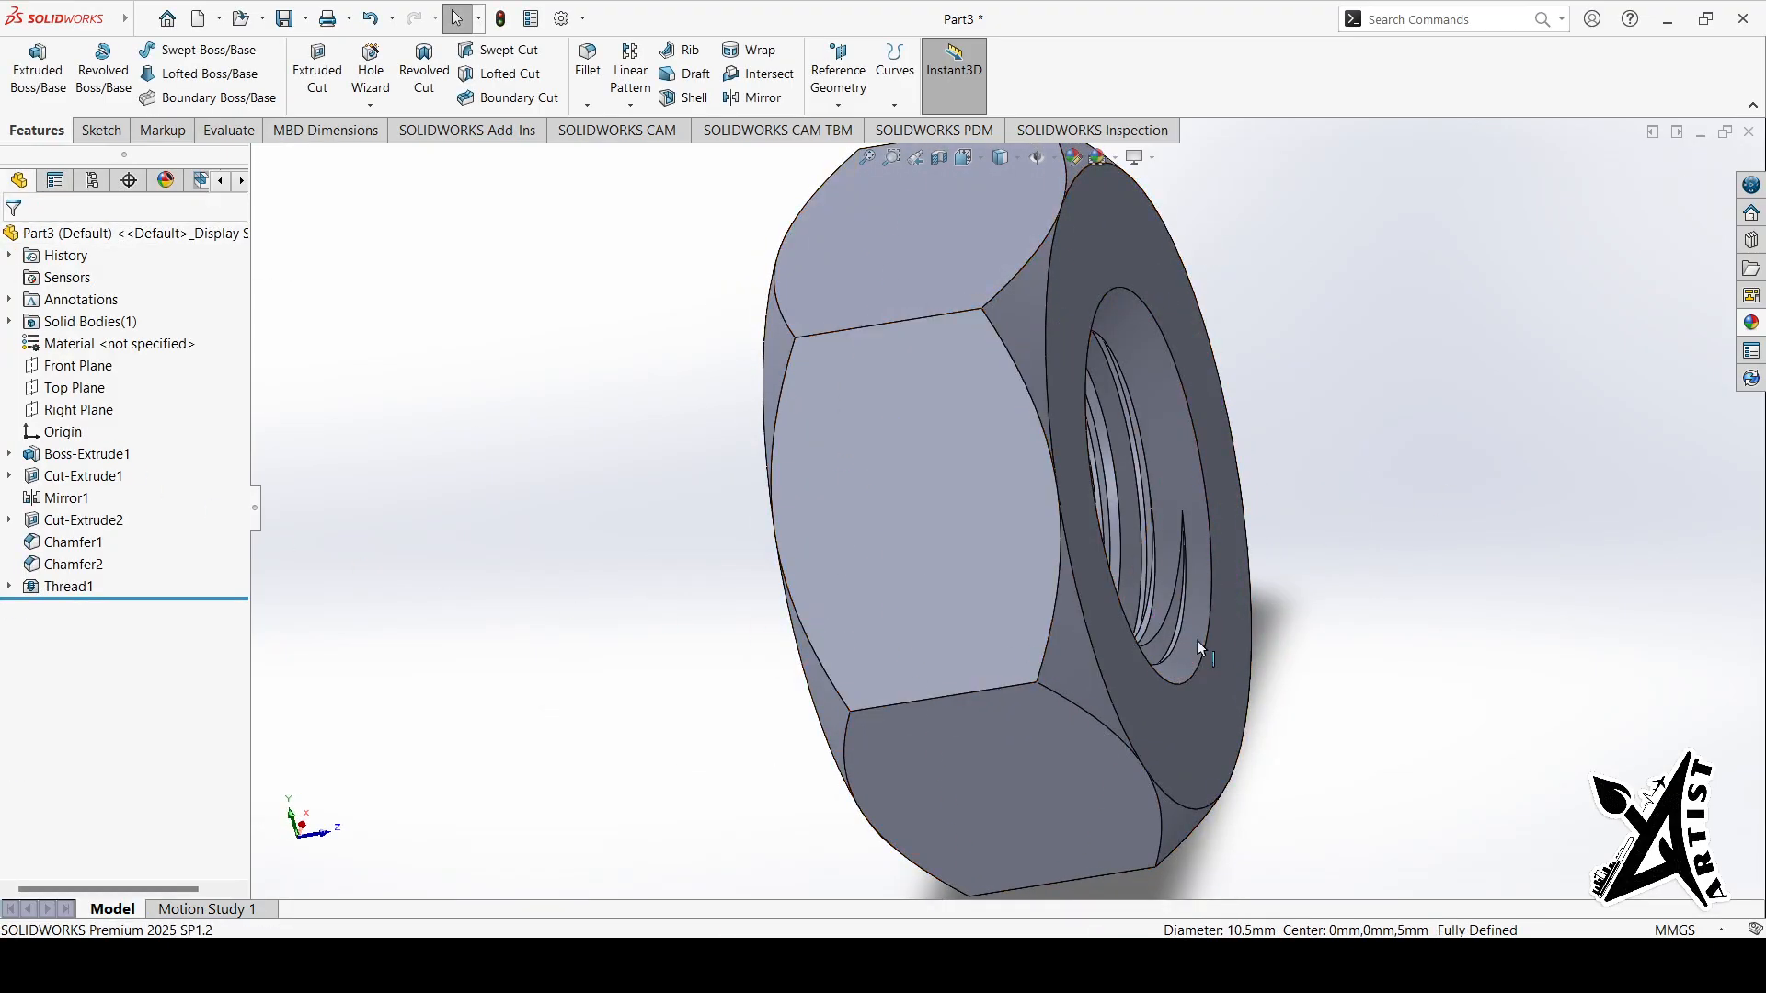
Step: Fit the whole threaded nut in view and show it in the isometric orientation
{"action": "mouse_move", "coordinate": [1444, 591]}
{"action": "middle_mouse_down"}
{"action": "mouse_move", "coordinate": [1352, 637]}
{"action": "mouse_move", "coordinate": [1002, 714]}
{"action": "mouse_move", "coordinate": [911, 713]}
{"action": "mouse_move", "coordinate": [1138, 735]}
{"action": "mouse_move", "coordinate": [1288, 714]}
{"action": "middle_mouse_up"}
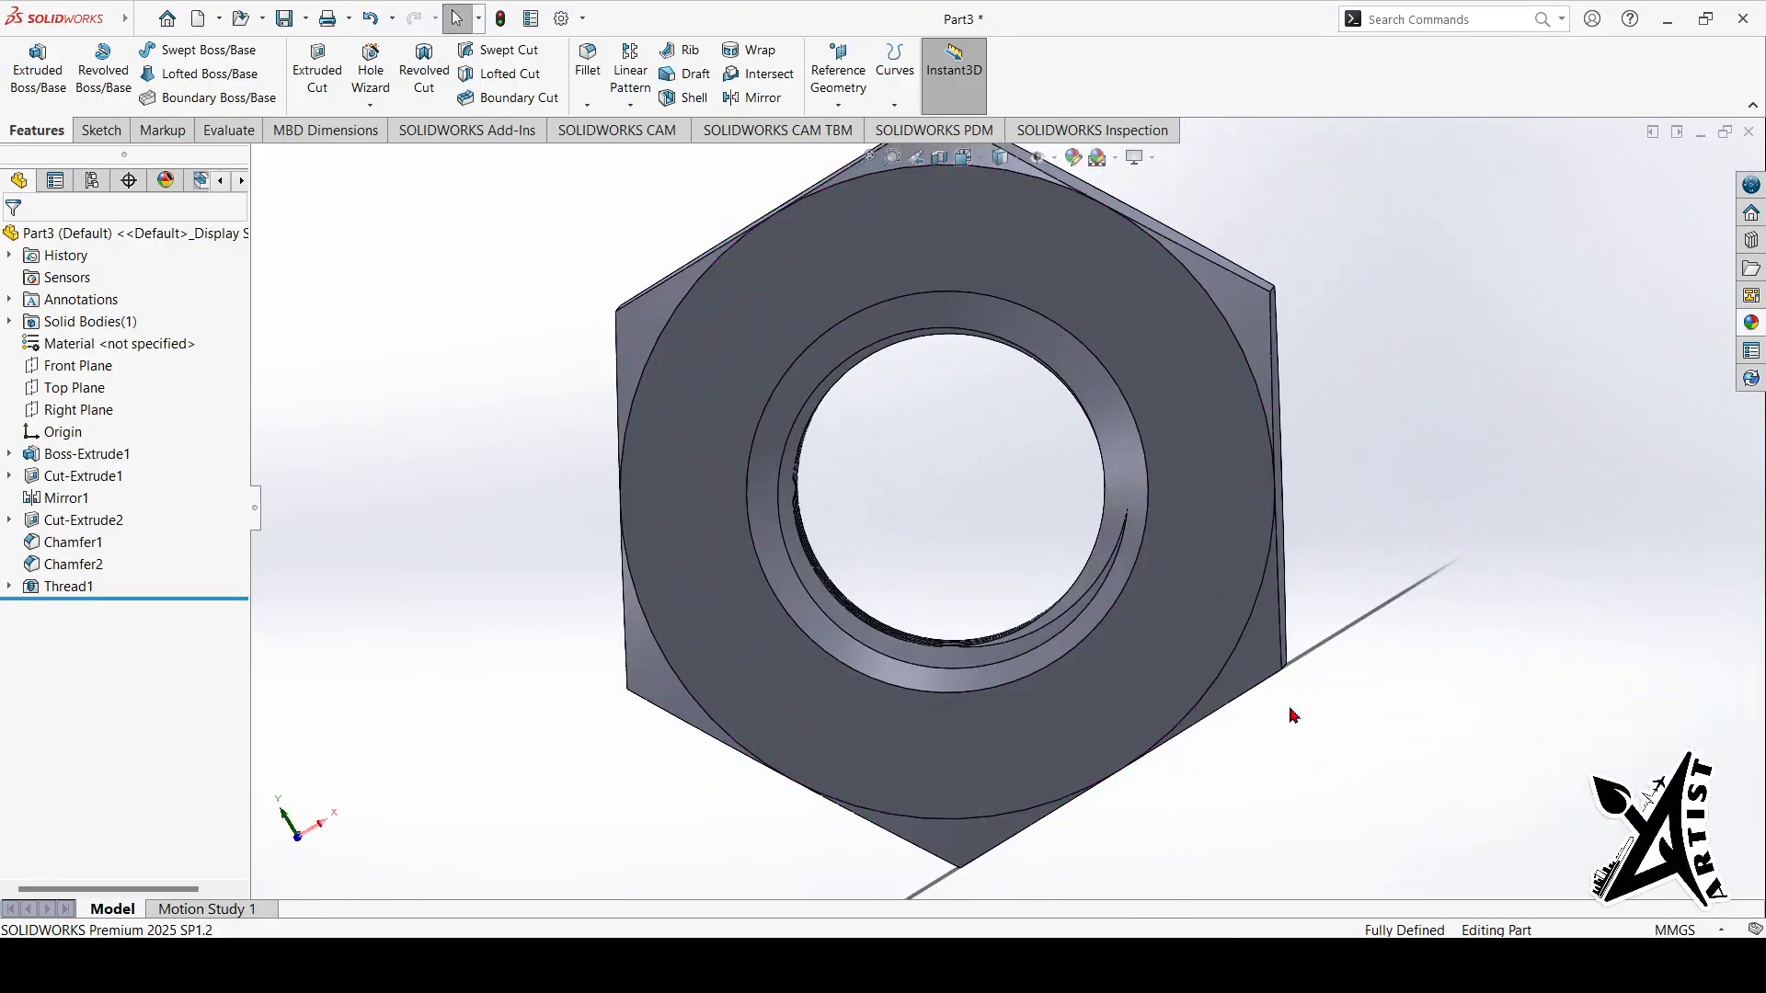
{"action": "left_click", "coordinate": [871, 158]}
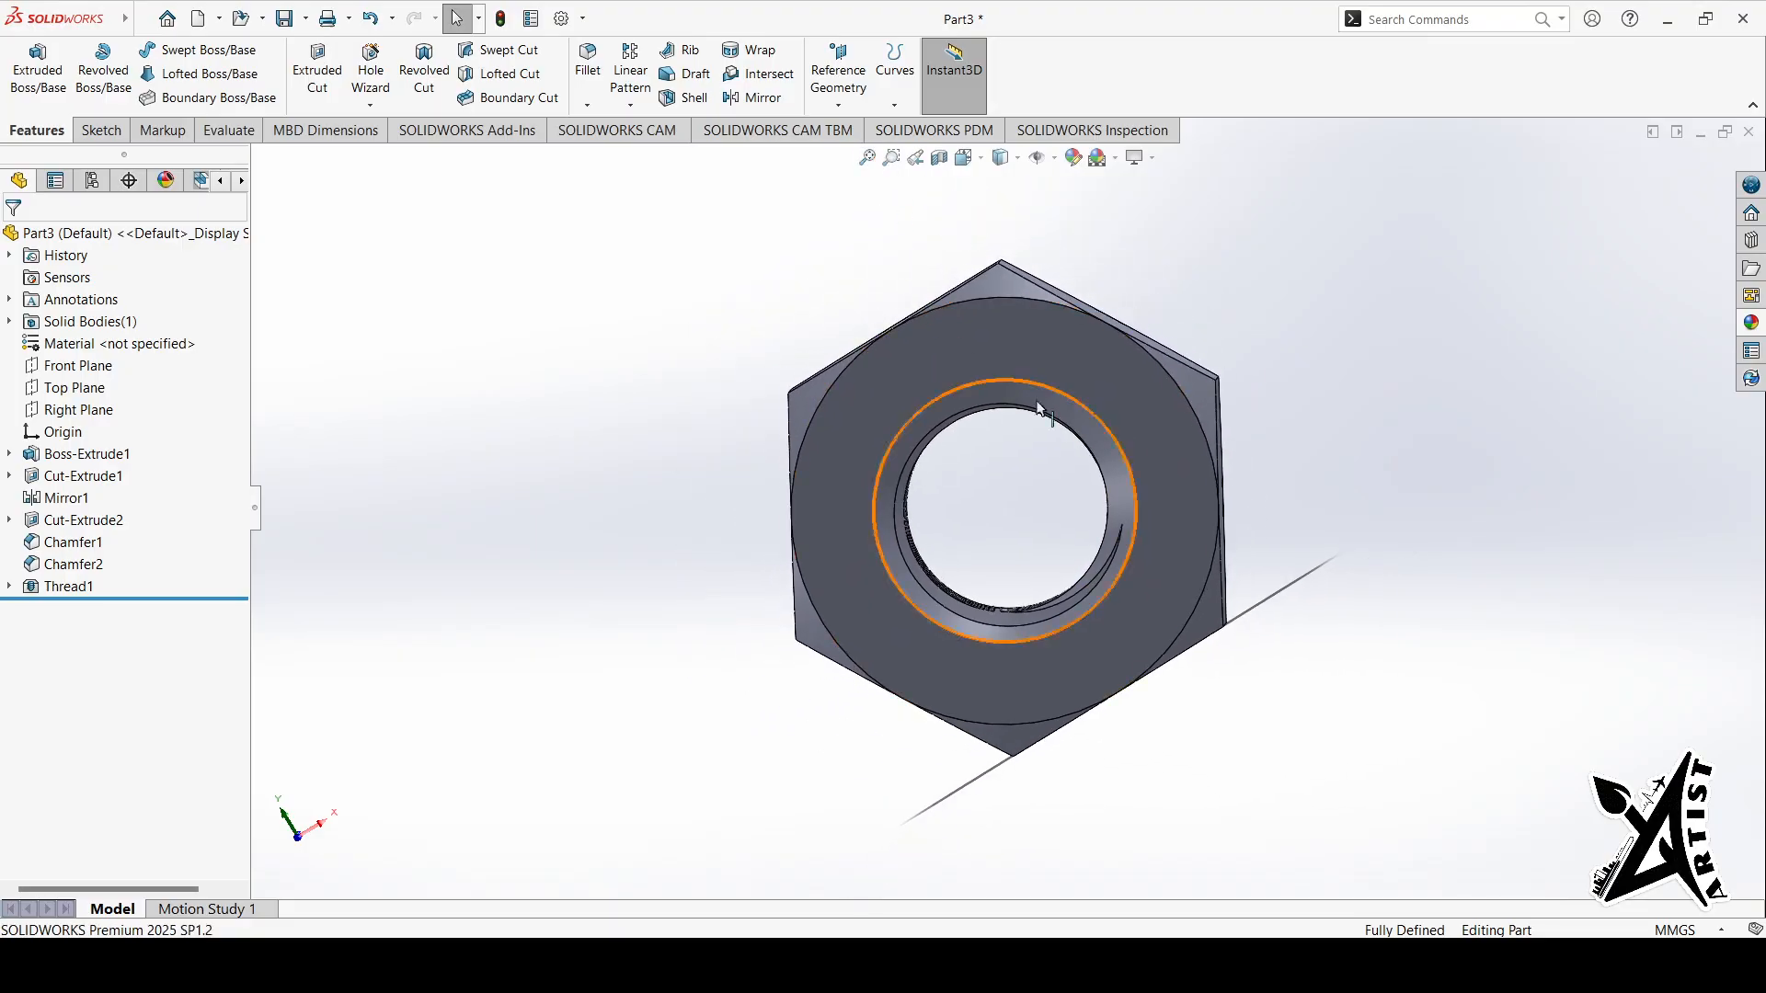
{"action": "middle_click_drag", "start_coordinate": [1477, 403], "coordinate": [1497, 874]}
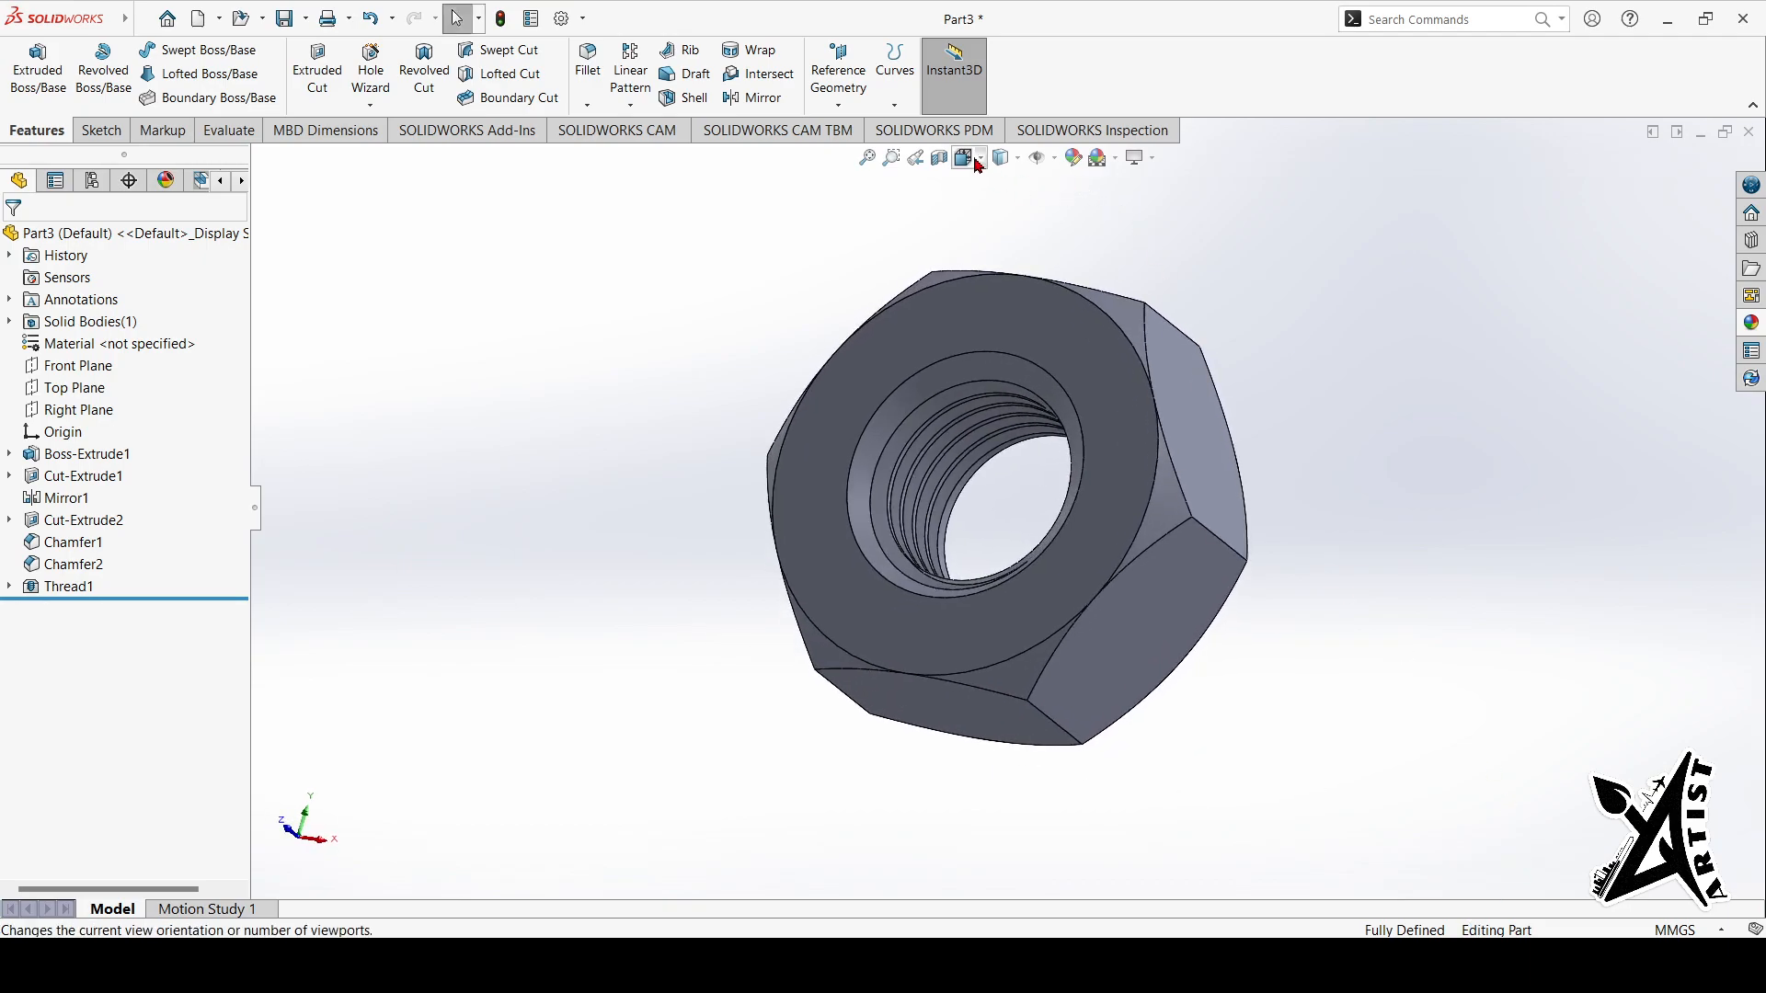
{"action": "left_click", "coordinate": [966, 158]}
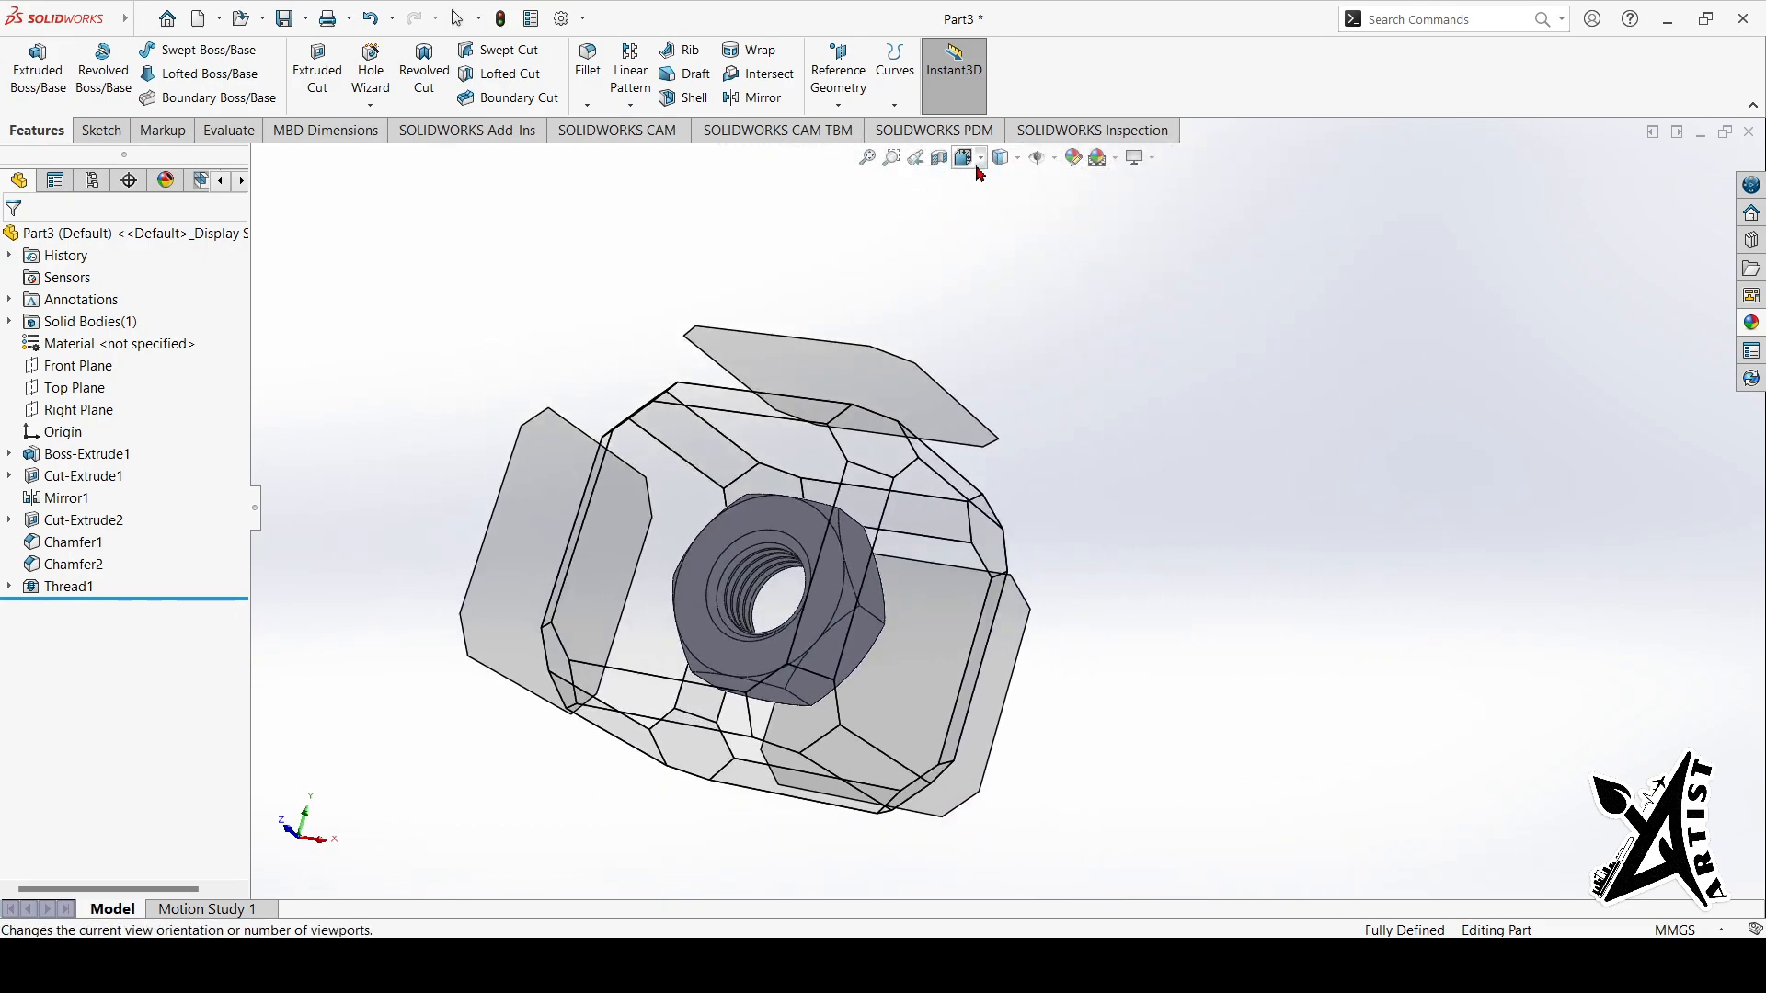
{"action": "key", "text": "ctrl+7"}
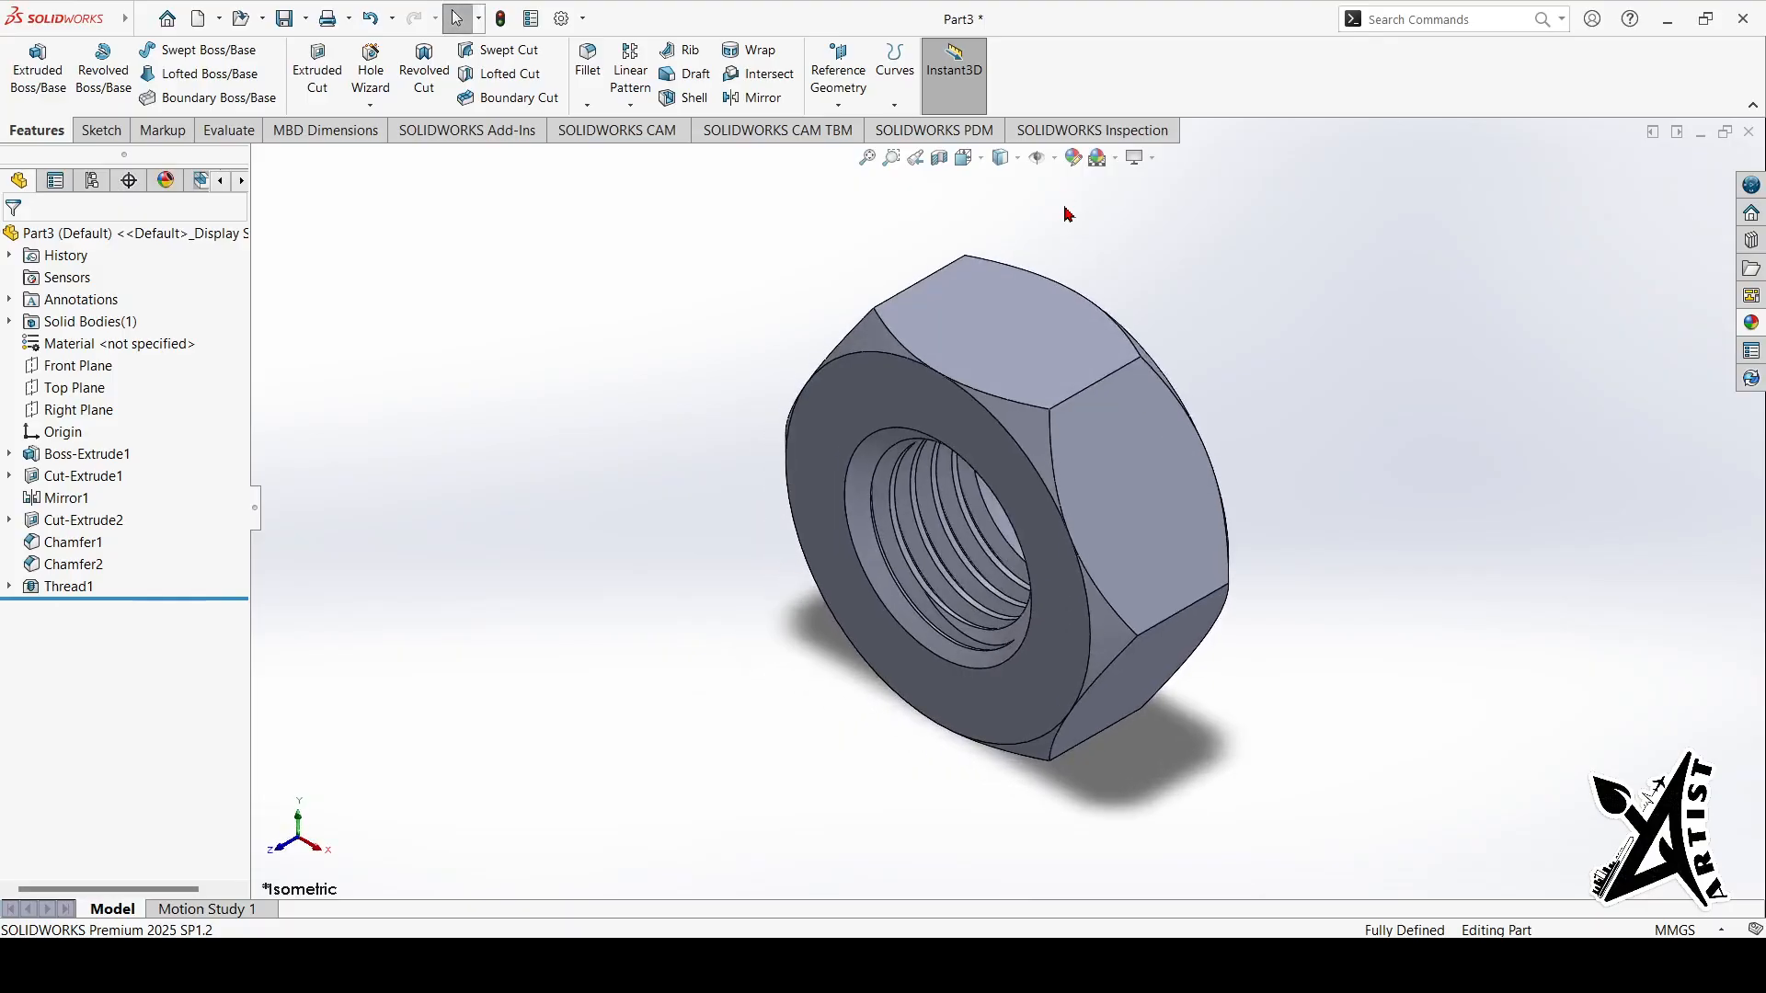
Step: Section the nut along the Top Plane to inspect the thread profile, and turn the section view off
{"action": "middle_click_drag", "start_coordinate": [1311, 485], "coordinate": [1056, 626]}
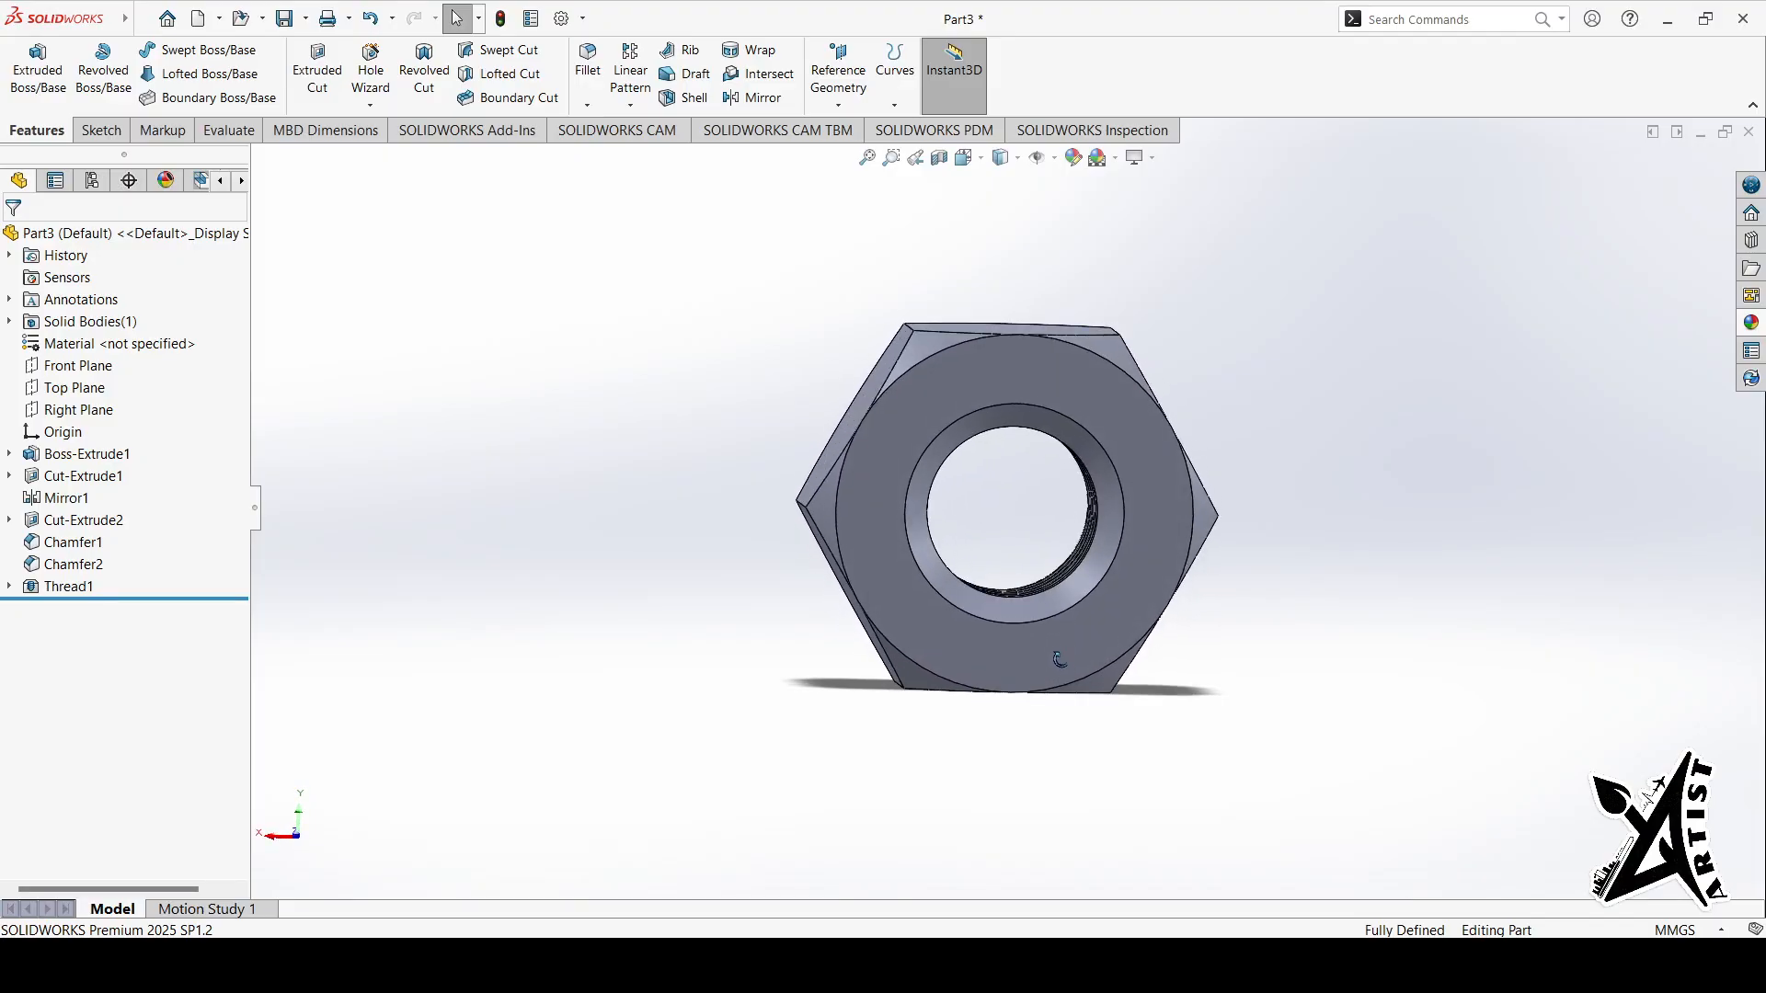
{"action": "left_click", "coordinate": [939, 158]}
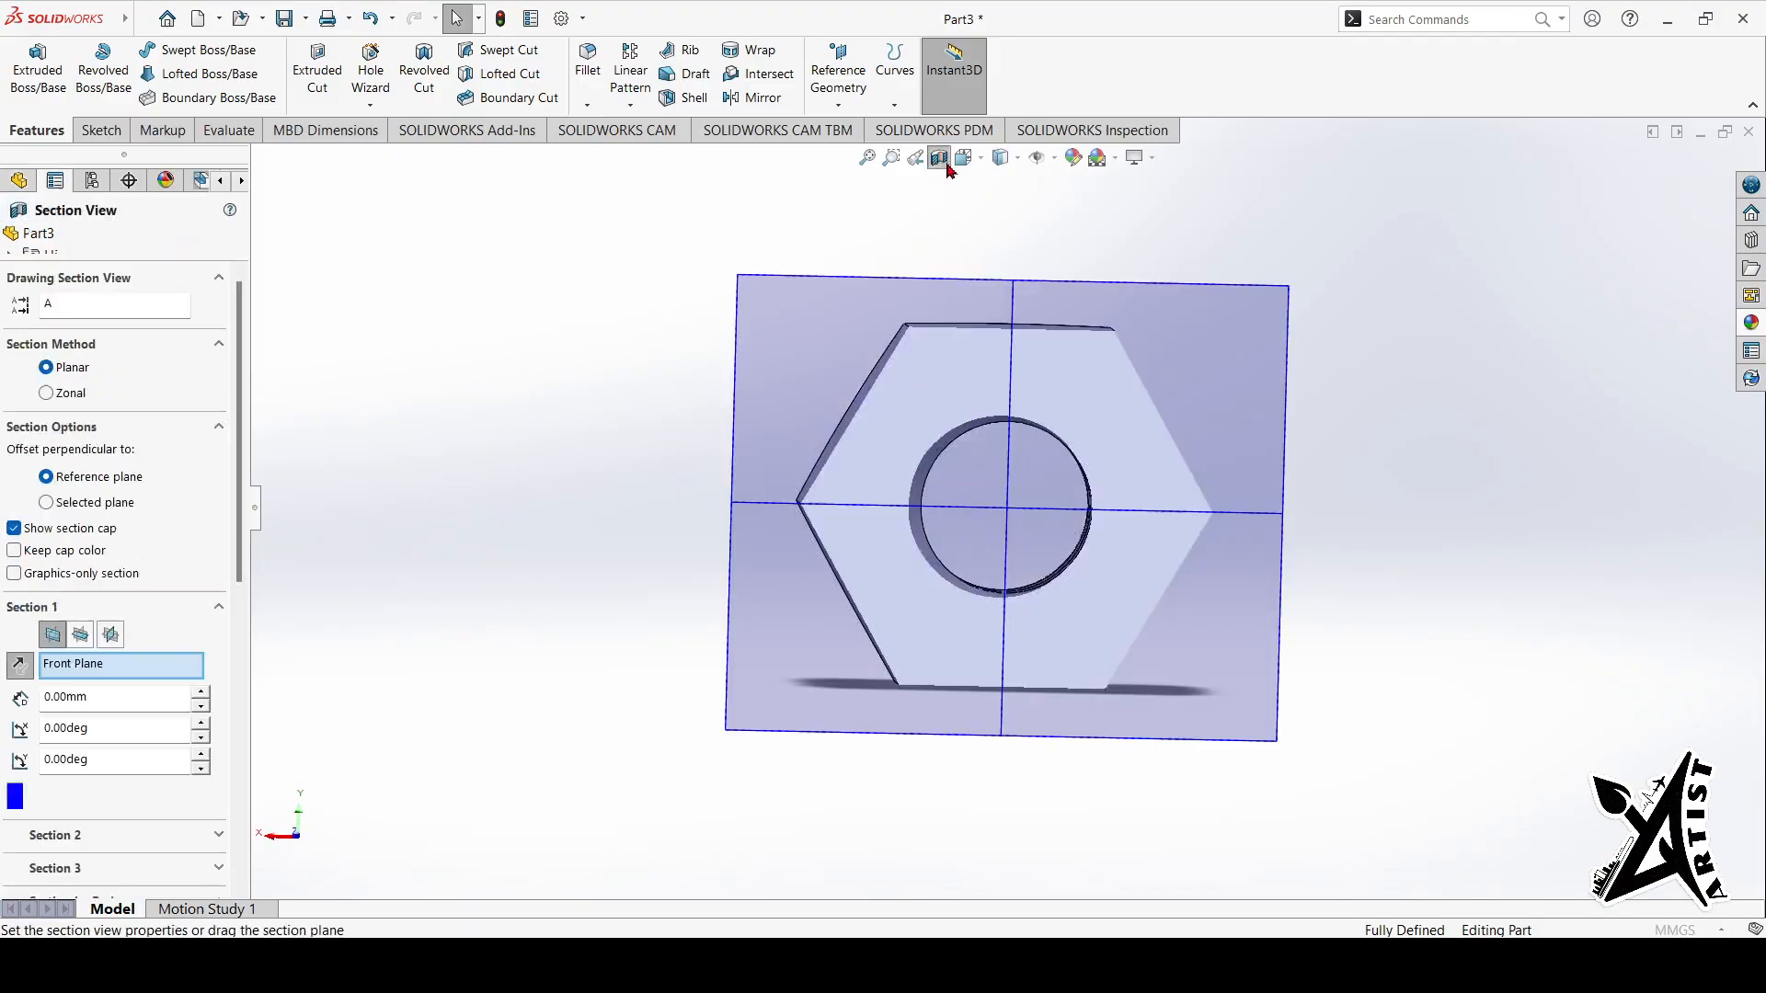
{"action": "left_click", "coordinate": [81, 635]}
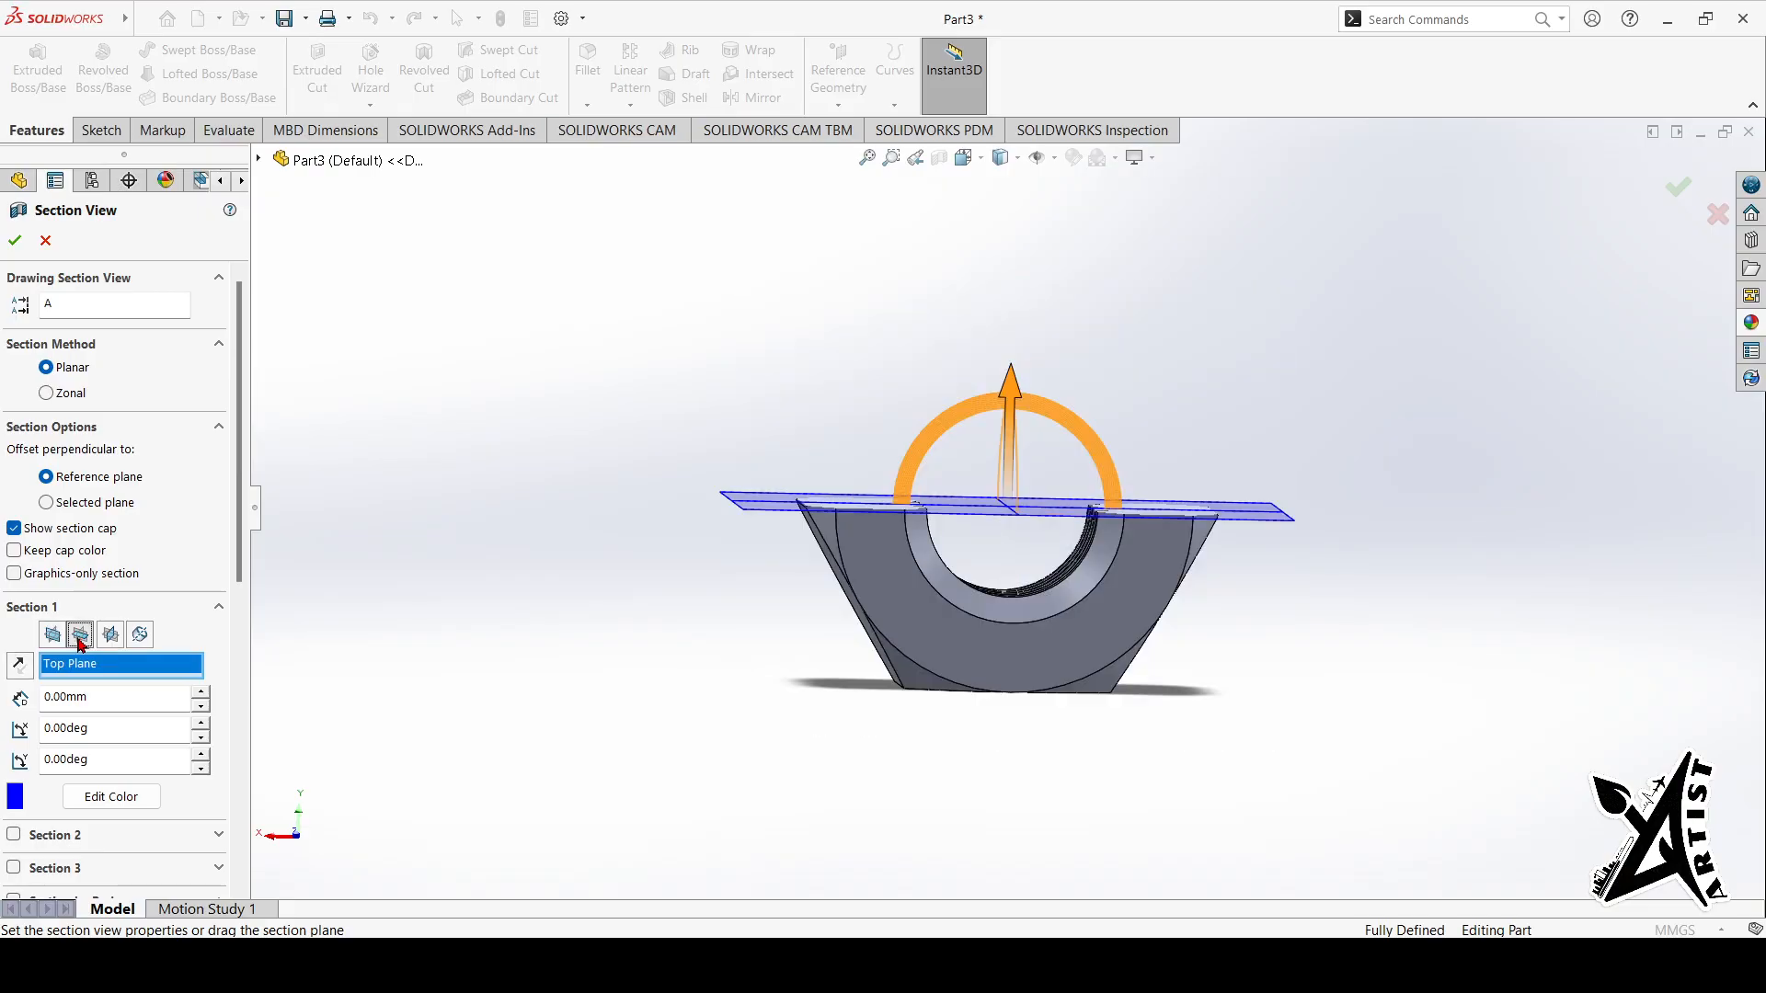
{"action": "left_click", "coordinate": [15, 238]}
{"action": "middle_click_drag", "start_coordinate": [933, 457], "coordinate": [1051, 452]}
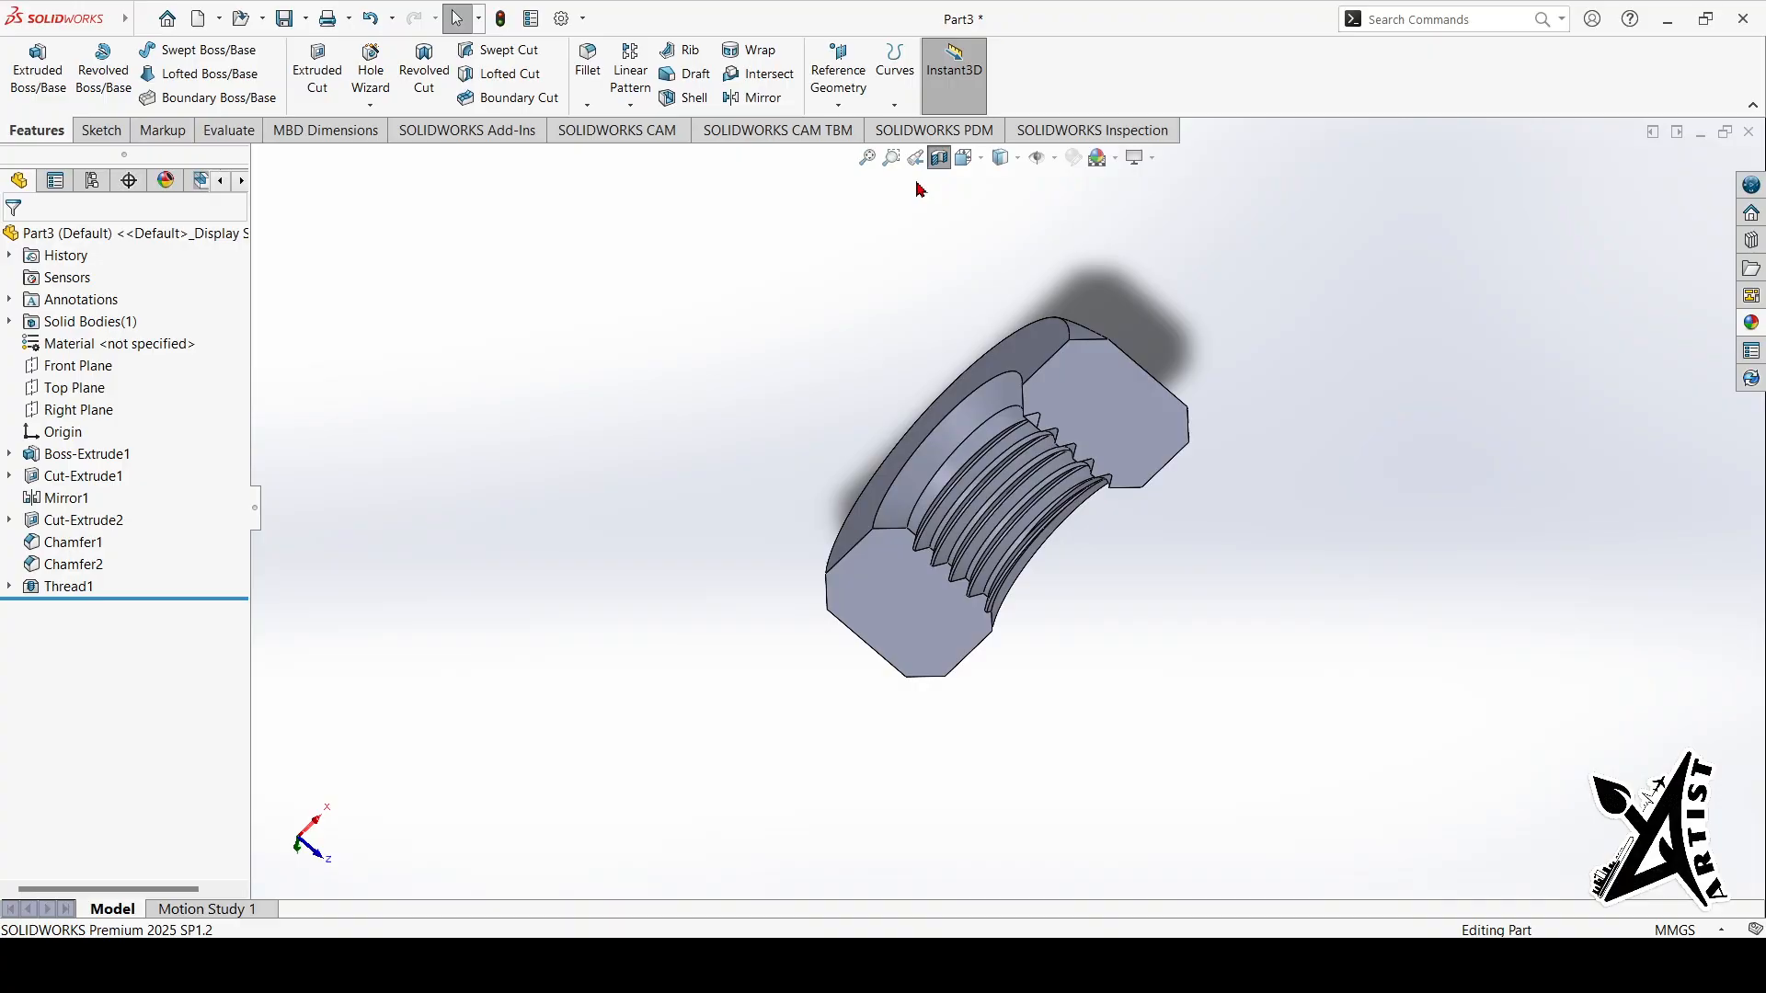
{"action": "left_click", "coordinate": [939, 157]}
Step: Examine the finished nut's thread, hole chamfers and trimmed corners from different angles
{"action": "middle_click_drag", "start_coordinate": [1265, 605], "coordinate": [1260, 377]}
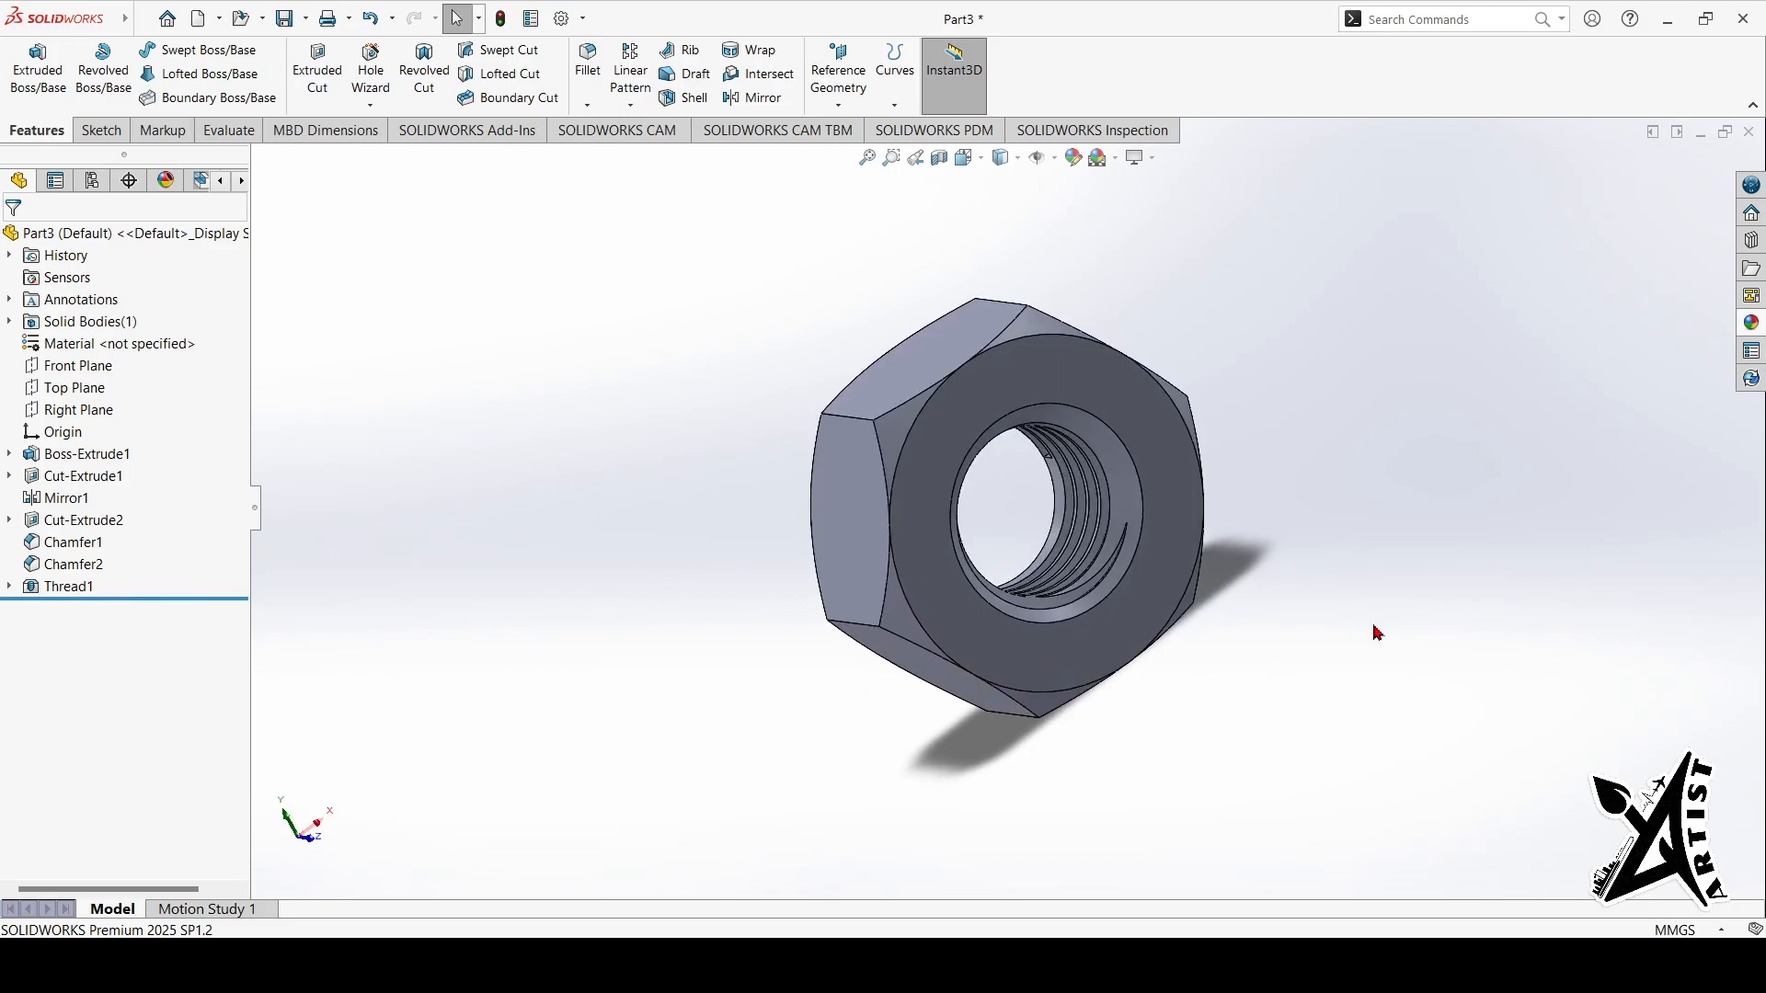
{"action": "scroll", "coordinate": [1309, 672], "scroll_direction": "up", "scroll_amount": 1}
{"action": "middle_click_drag", "start_coordinate": [931, 700], "coordinate": [852, 635]}
{"action": "scroll", "coordinate": [855, 640], "scroll_direction": "up", "scroll_amount": 1}
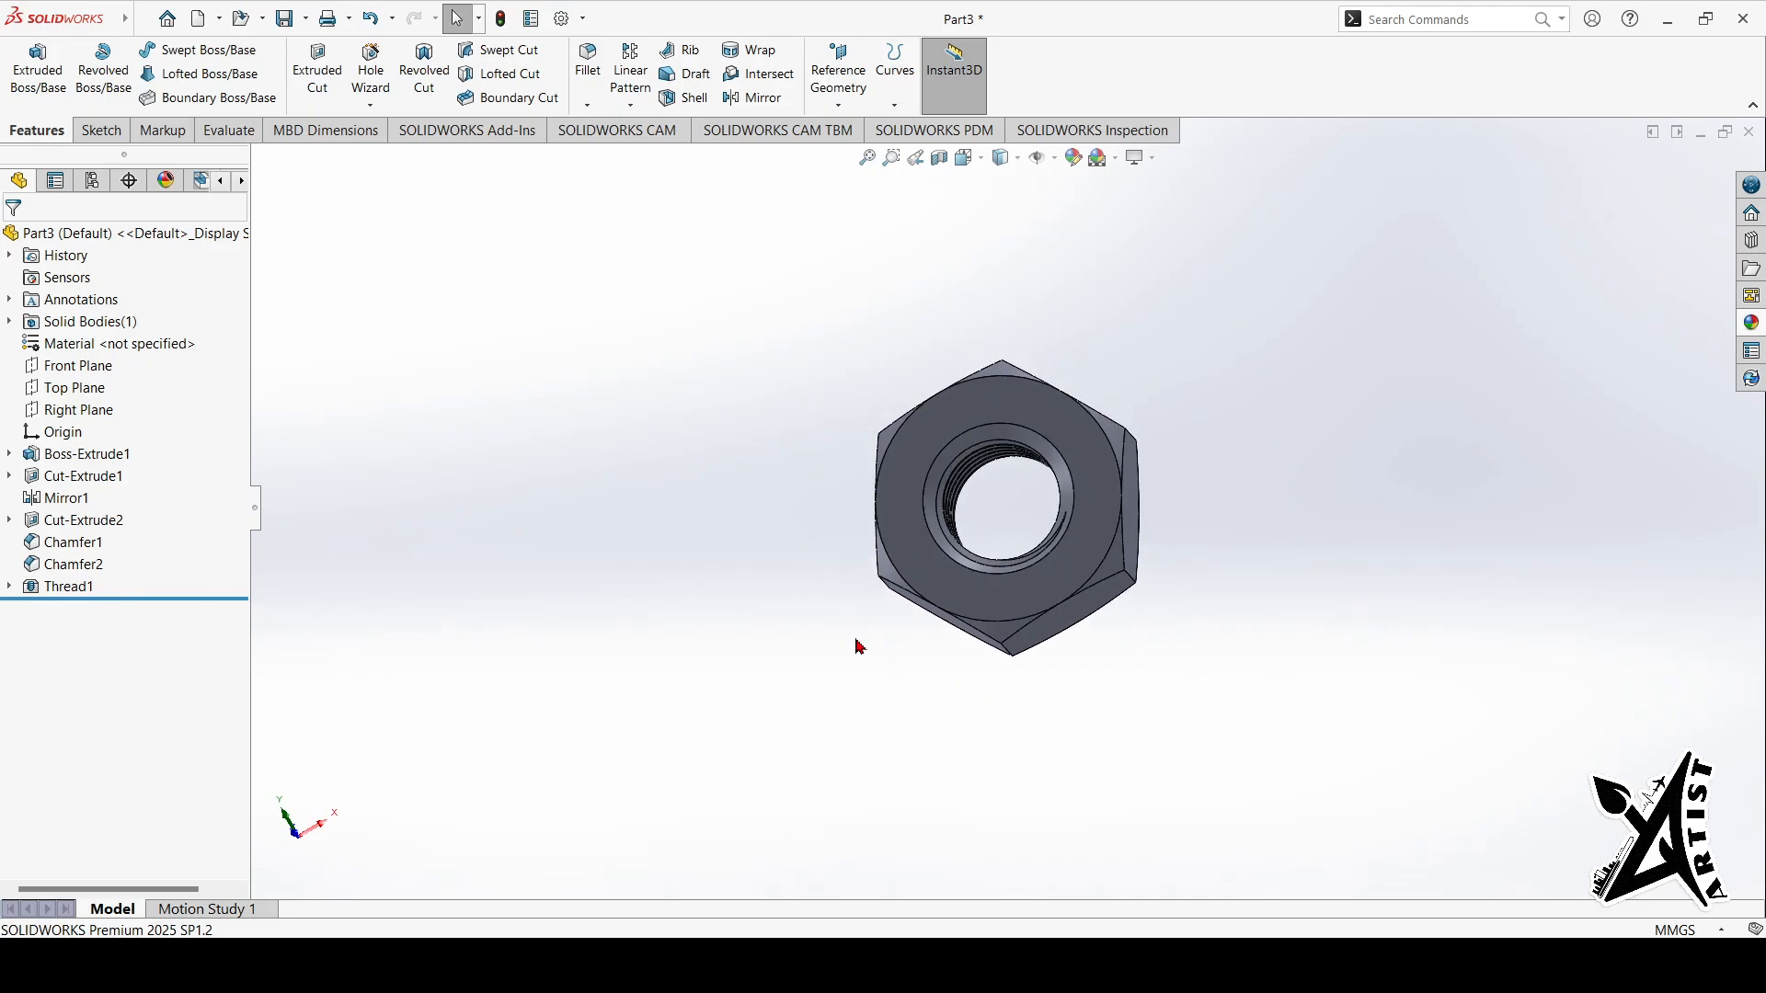
{"action": "scroll", "coordinate": [856, 647], "scroll_direction": "down", "scroll_amount": 5}
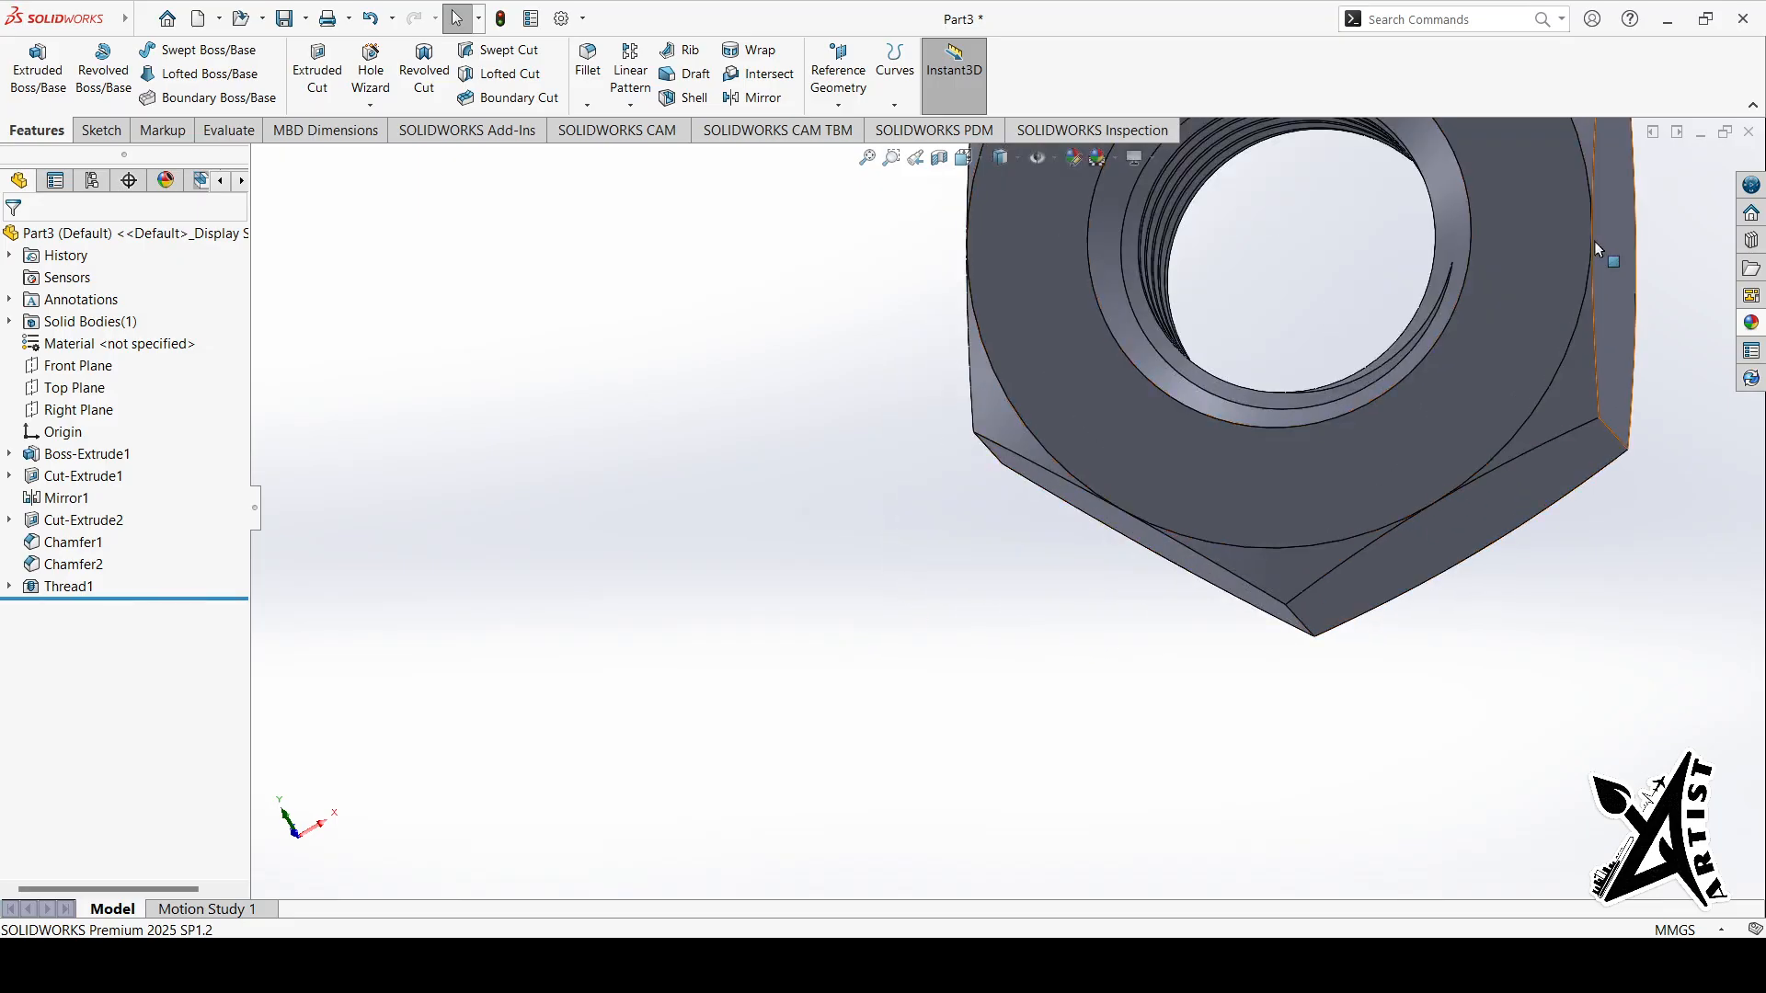
{"action": "scroll", "coordinate": [1713, 168], "scroll_direction": "up", "scroll_amount": 2}
{"action": "scroll", "coordinate": [1469, 163], "scroll_direction": "up", "scroll_amount": 3}
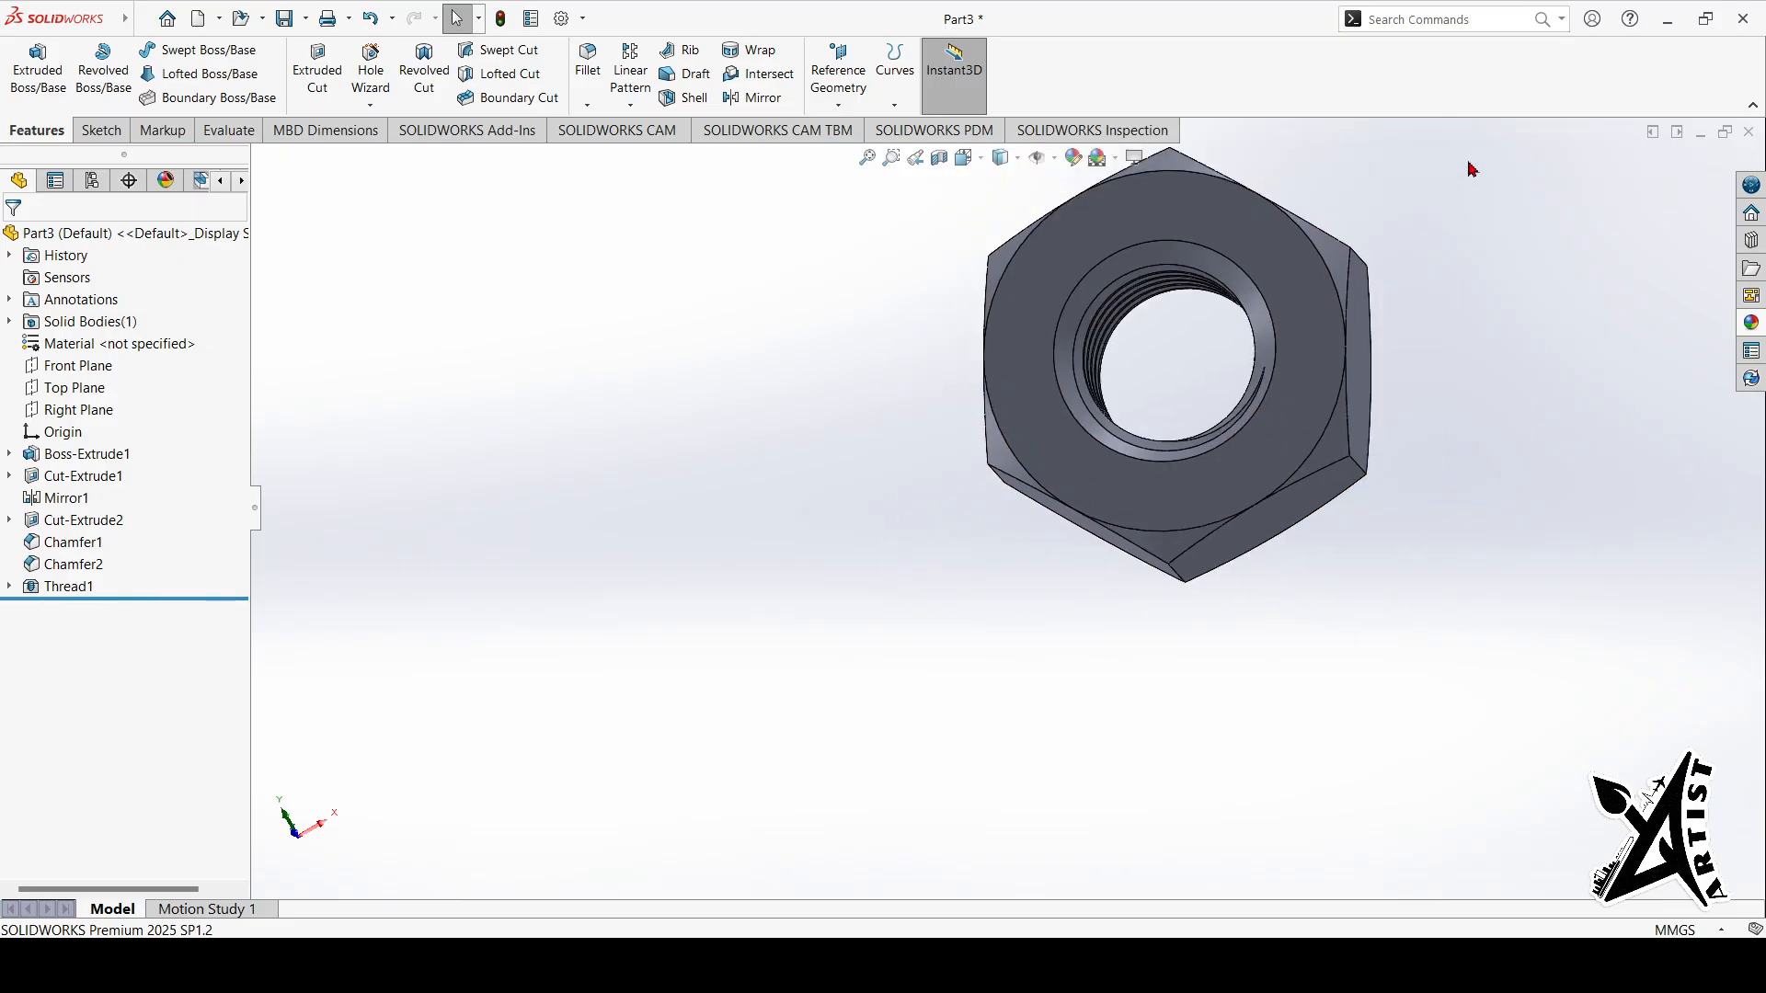
{"action": "scroll", "coordinate": [1469, 161], "scroll_direction": "down", "scroll_amount": 3}
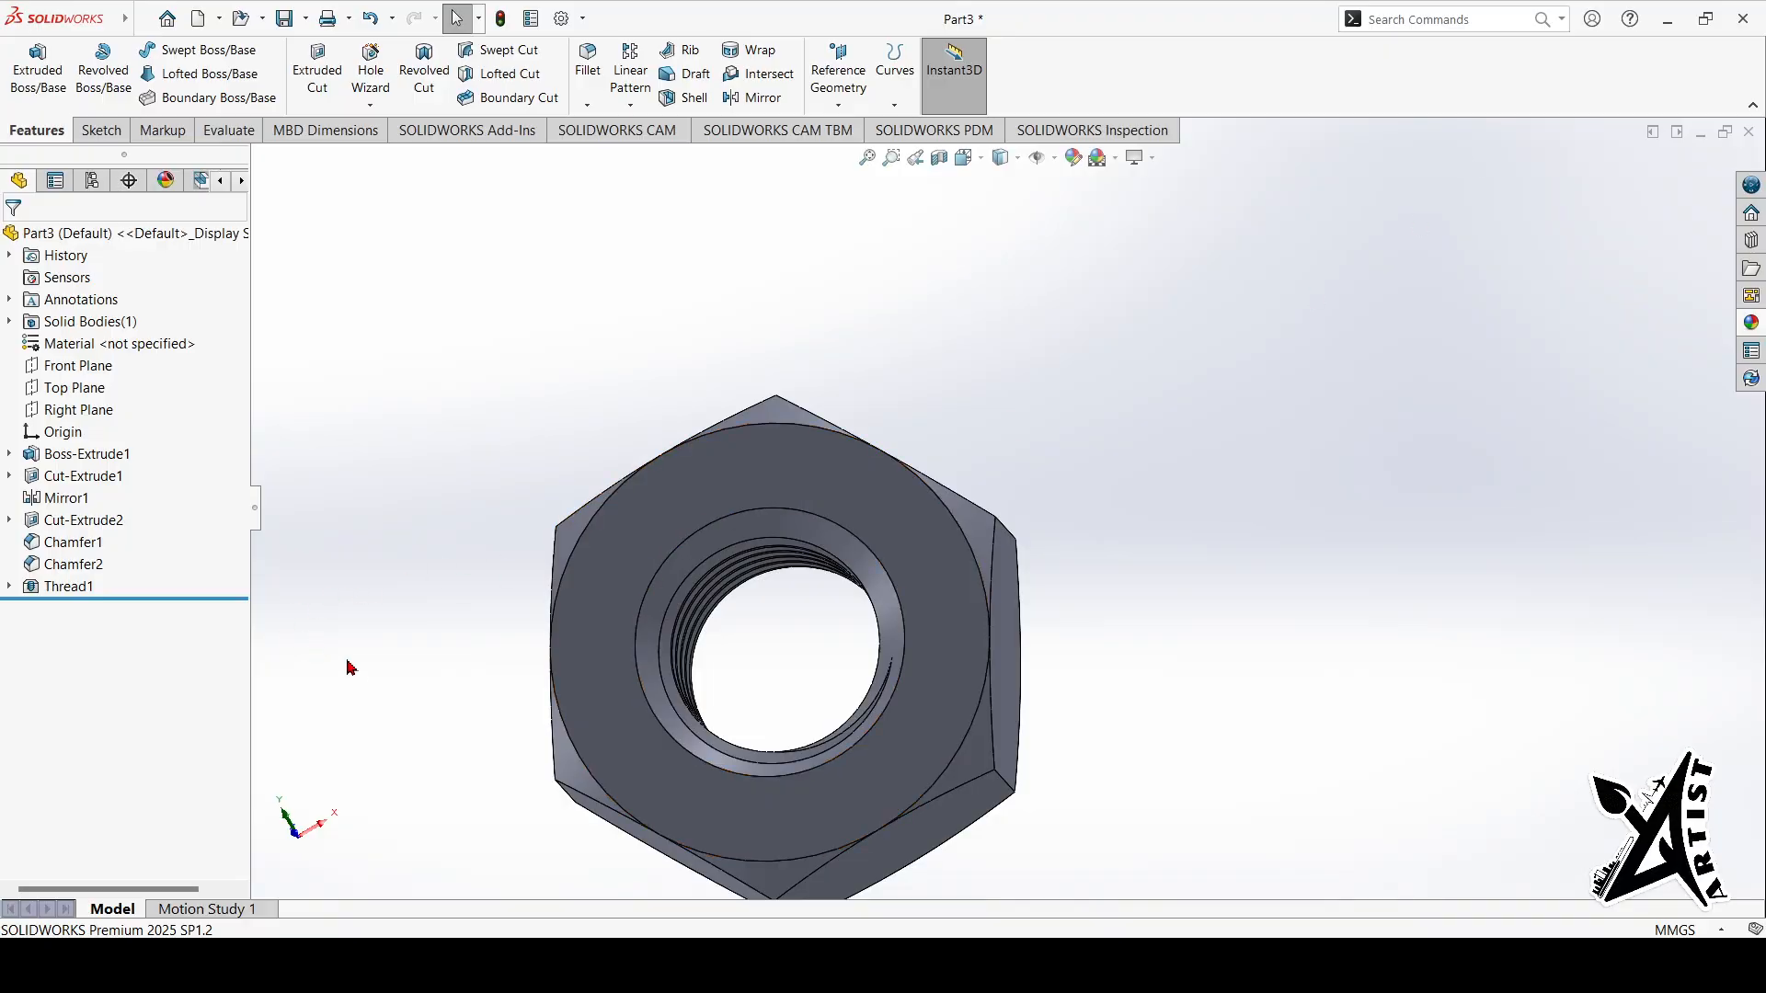
{"action": "scroll", "coordinate": [341, 664], "scroll_direction": "down", "scroll_amount": 2}
{"action": "middle_click_drag", "start_coordinate": [1542, 604], "coordinate": [1663, 753]}
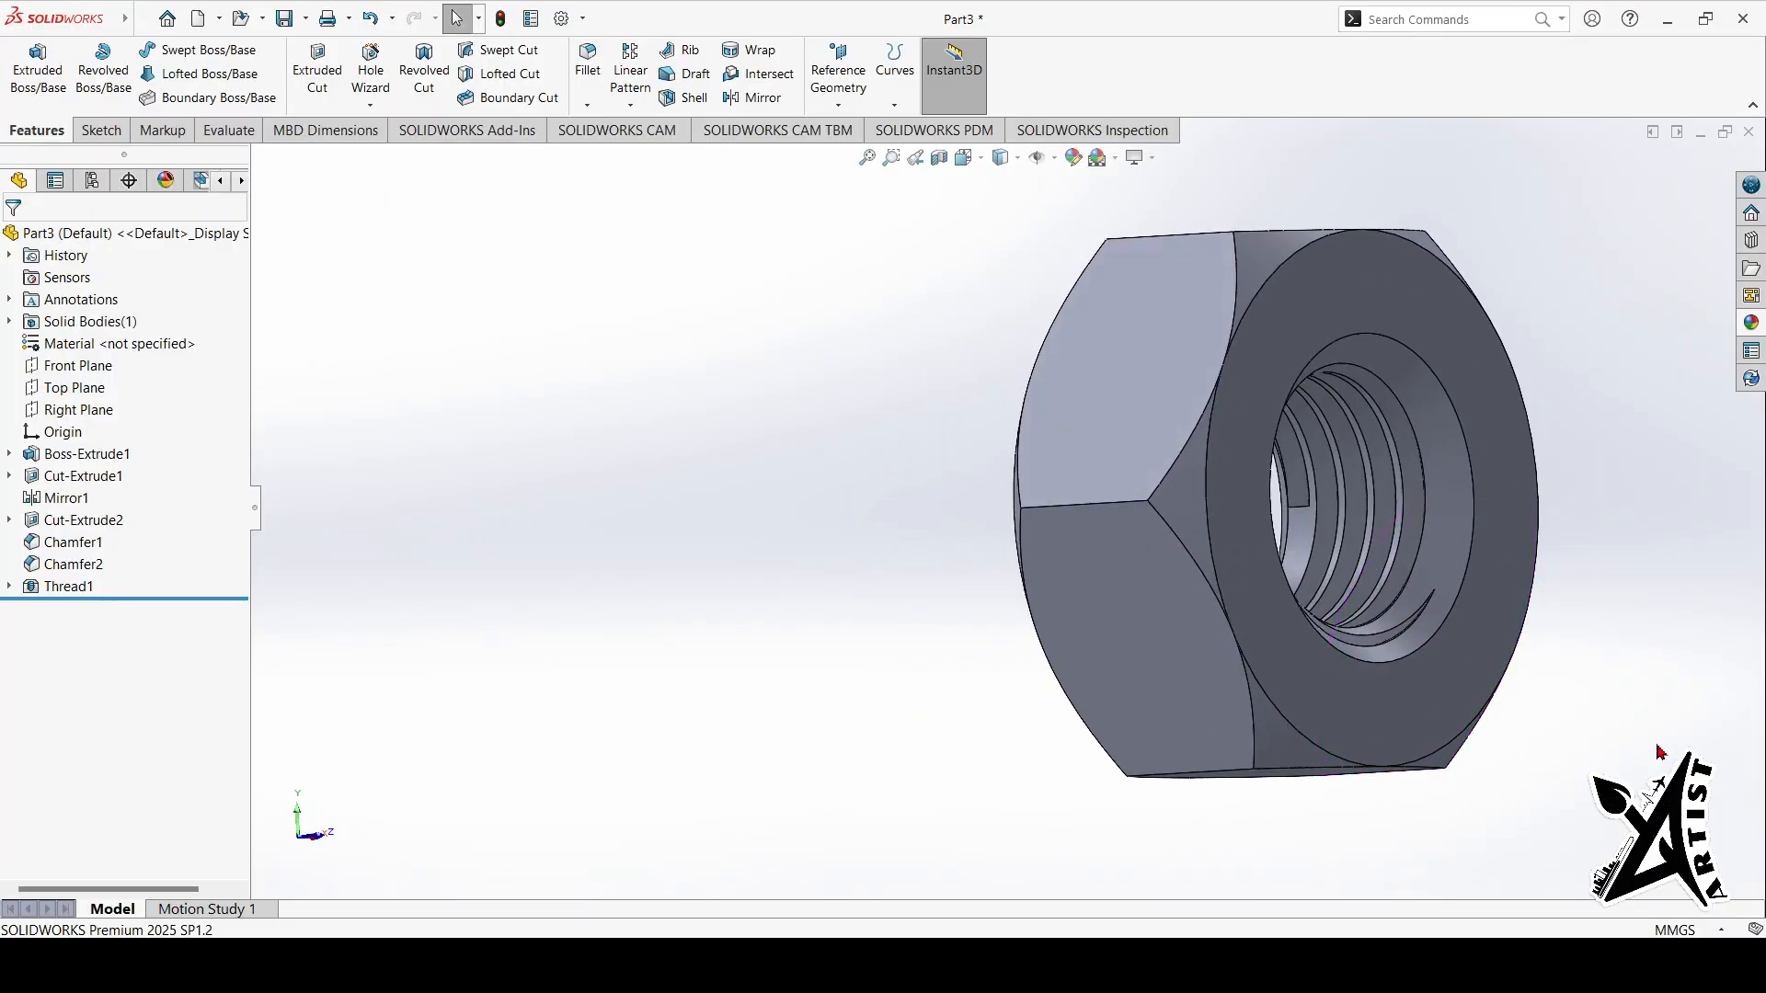